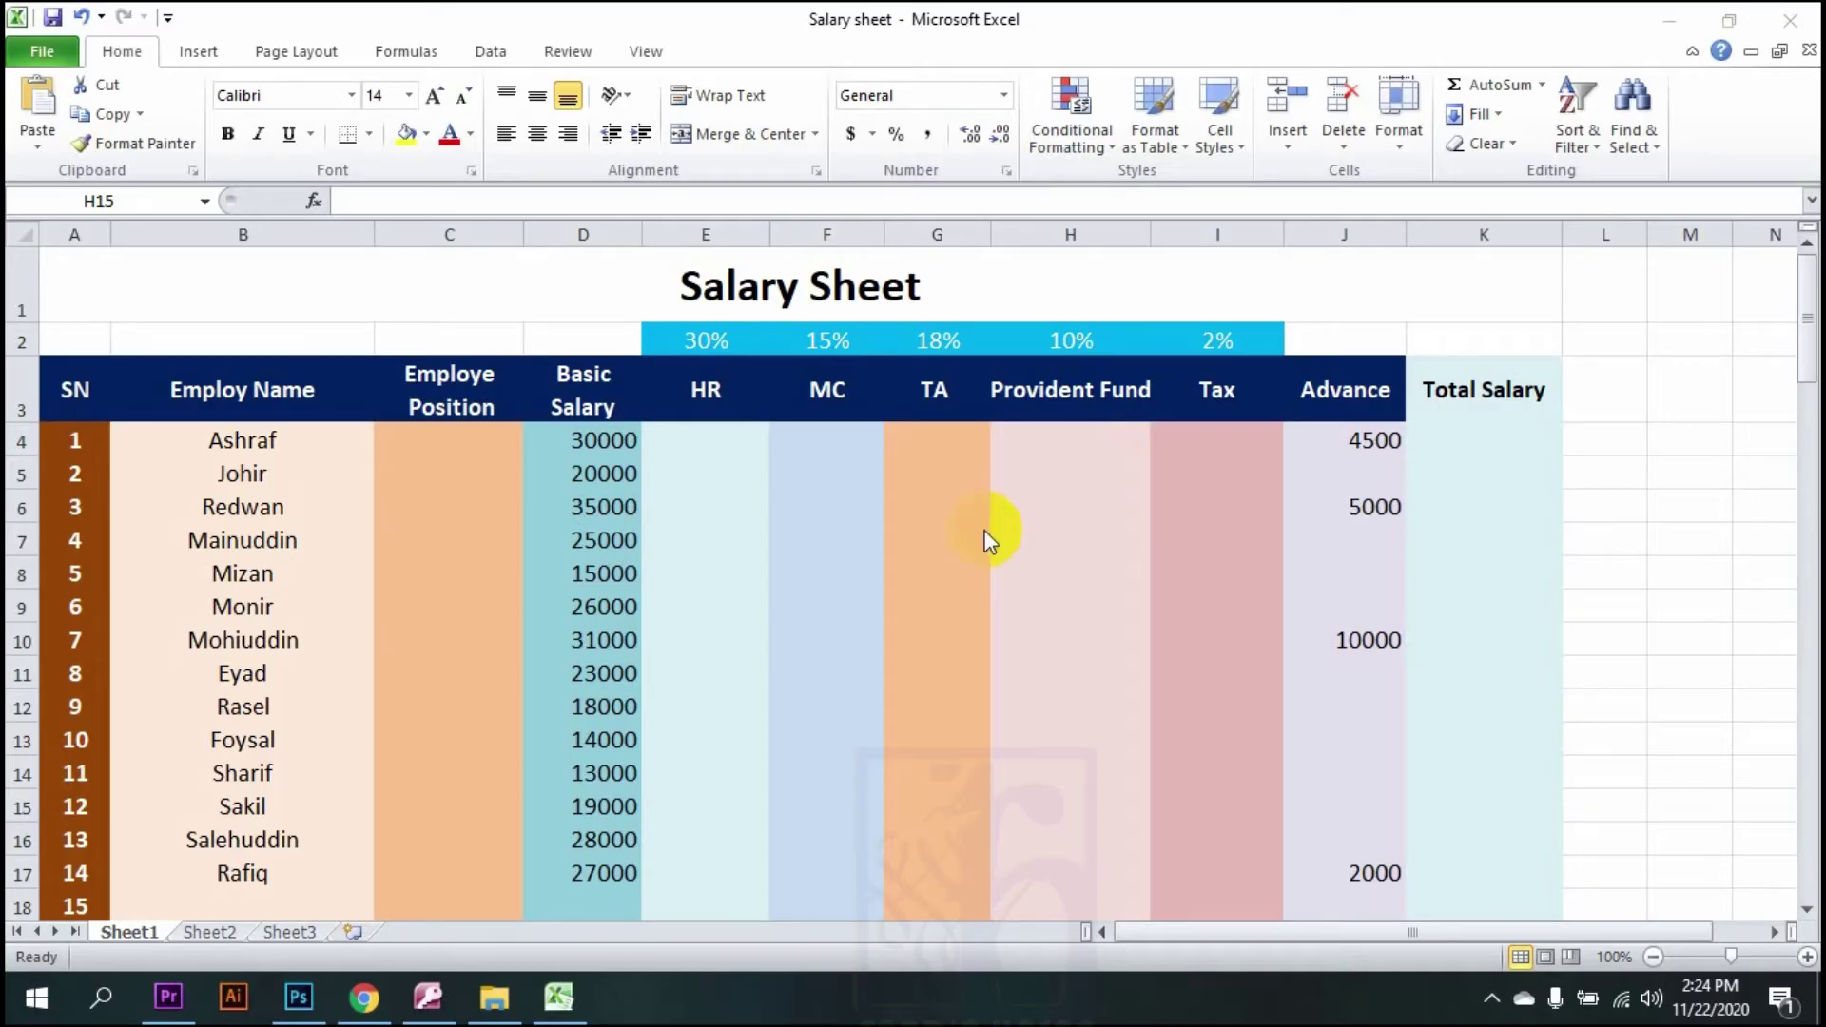
- Review the HR column heading, its 30% rate and the first basic salary of 30000
{"action": "left_click", "coordinate": [700, 441]}
{"action": "left_click_drag", "start_coordinate": [705, 338], "coordinate": [1212, 322]}
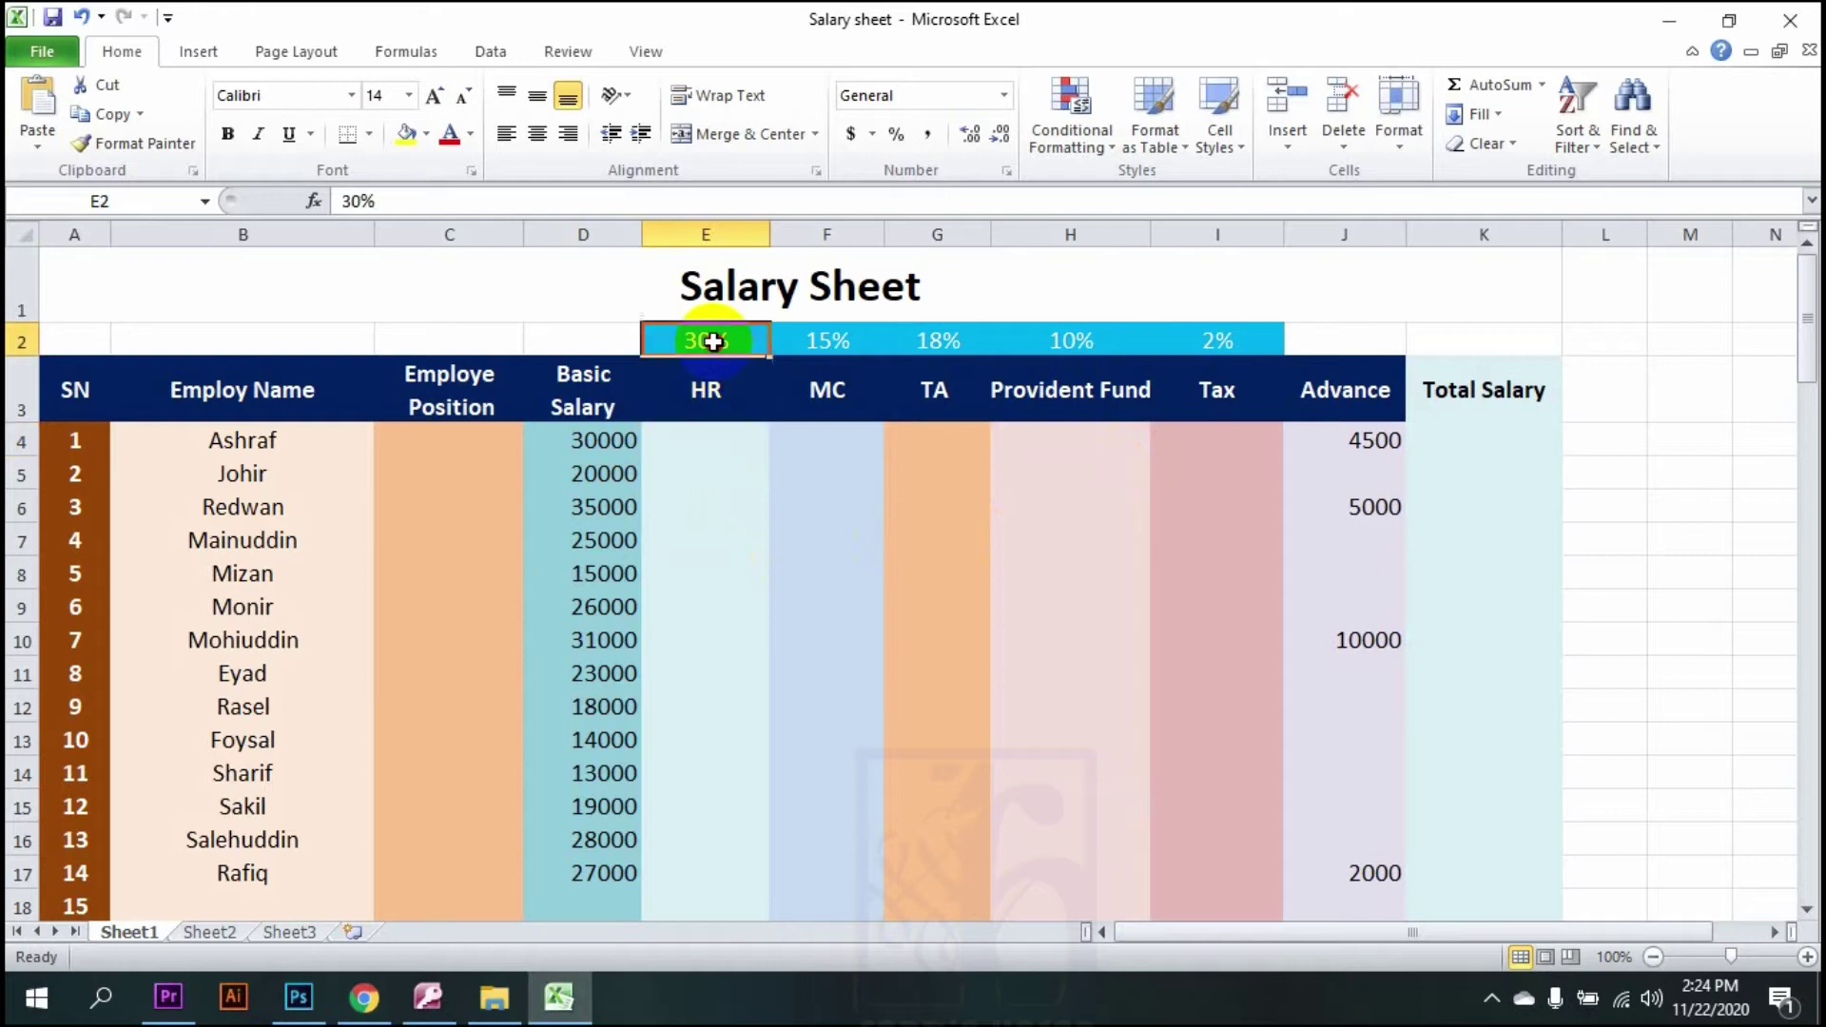
{"action": "left_click", "coordinate": [1210, 335]}
{"action": "left_click", "coordinate": [713, 388]}
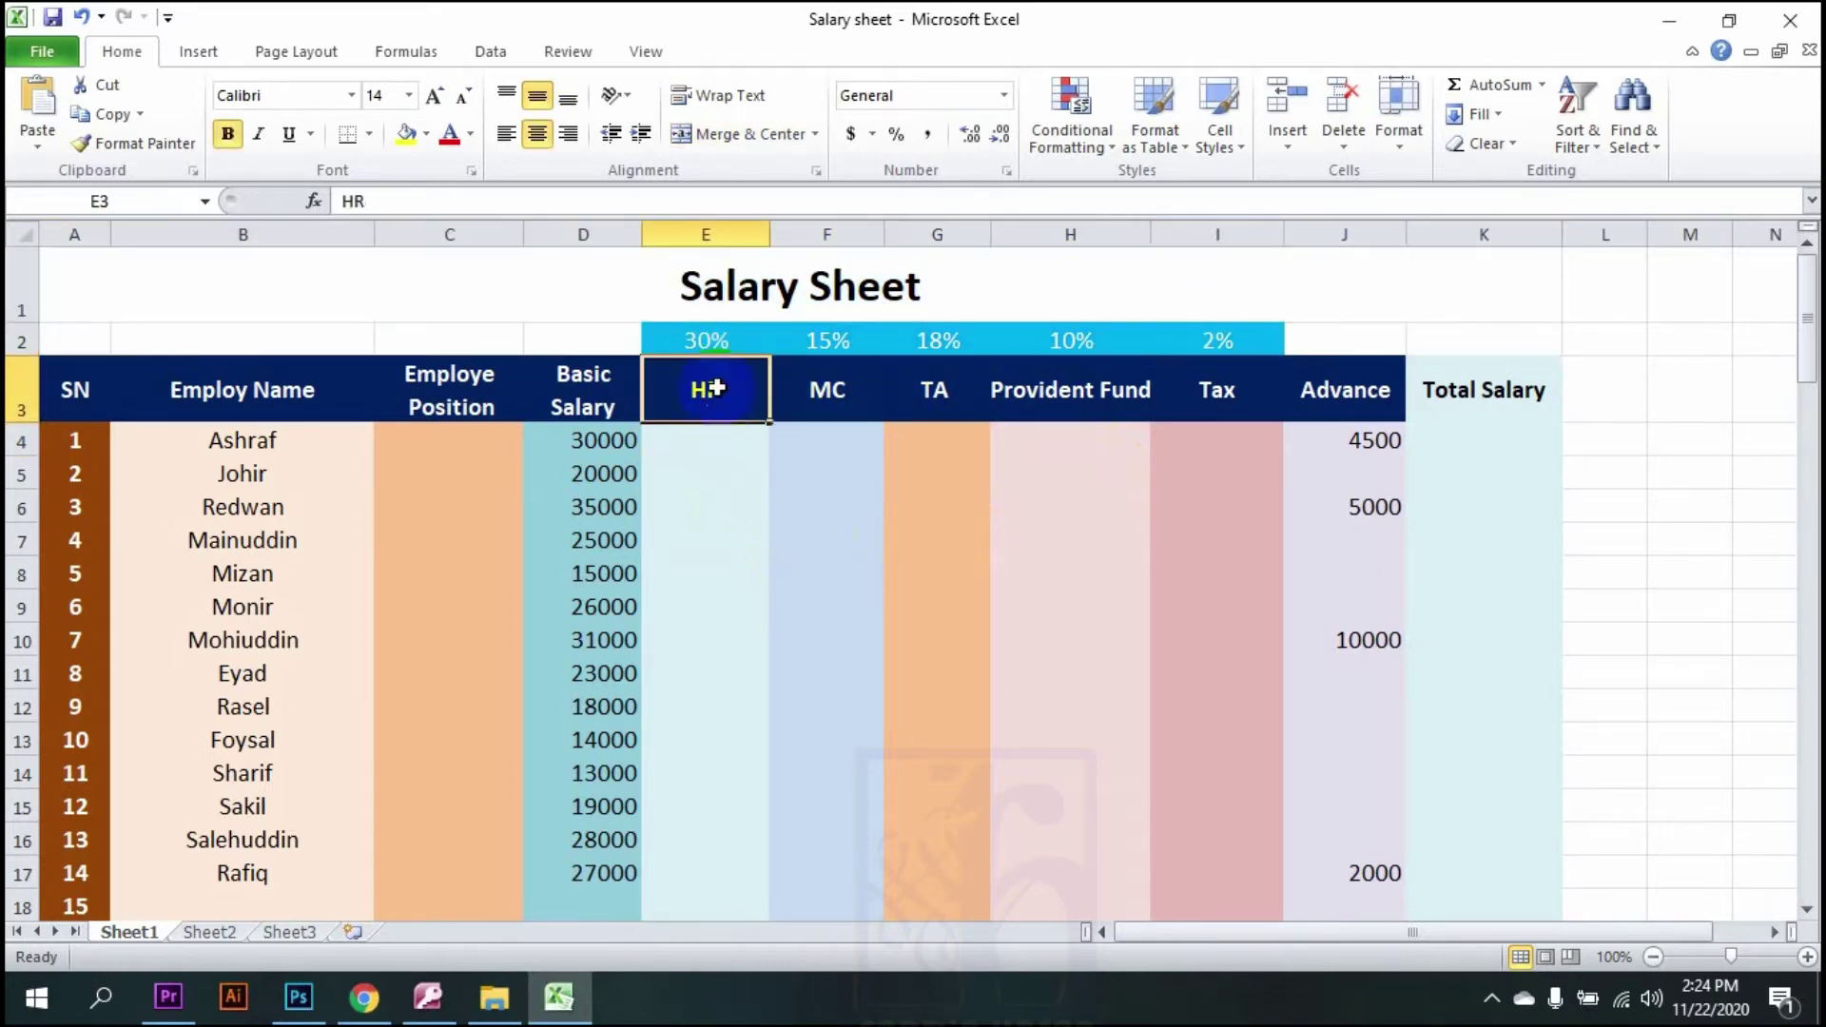
{"action": "left_click", "coordinate": [709, 337]}
{"action": "key", "text": "Down"}
{"action": "key", "text": "Down"}
{"action": "key", "text": "Right"}
{"action": "left_click", "coordinate": [714, 341]}
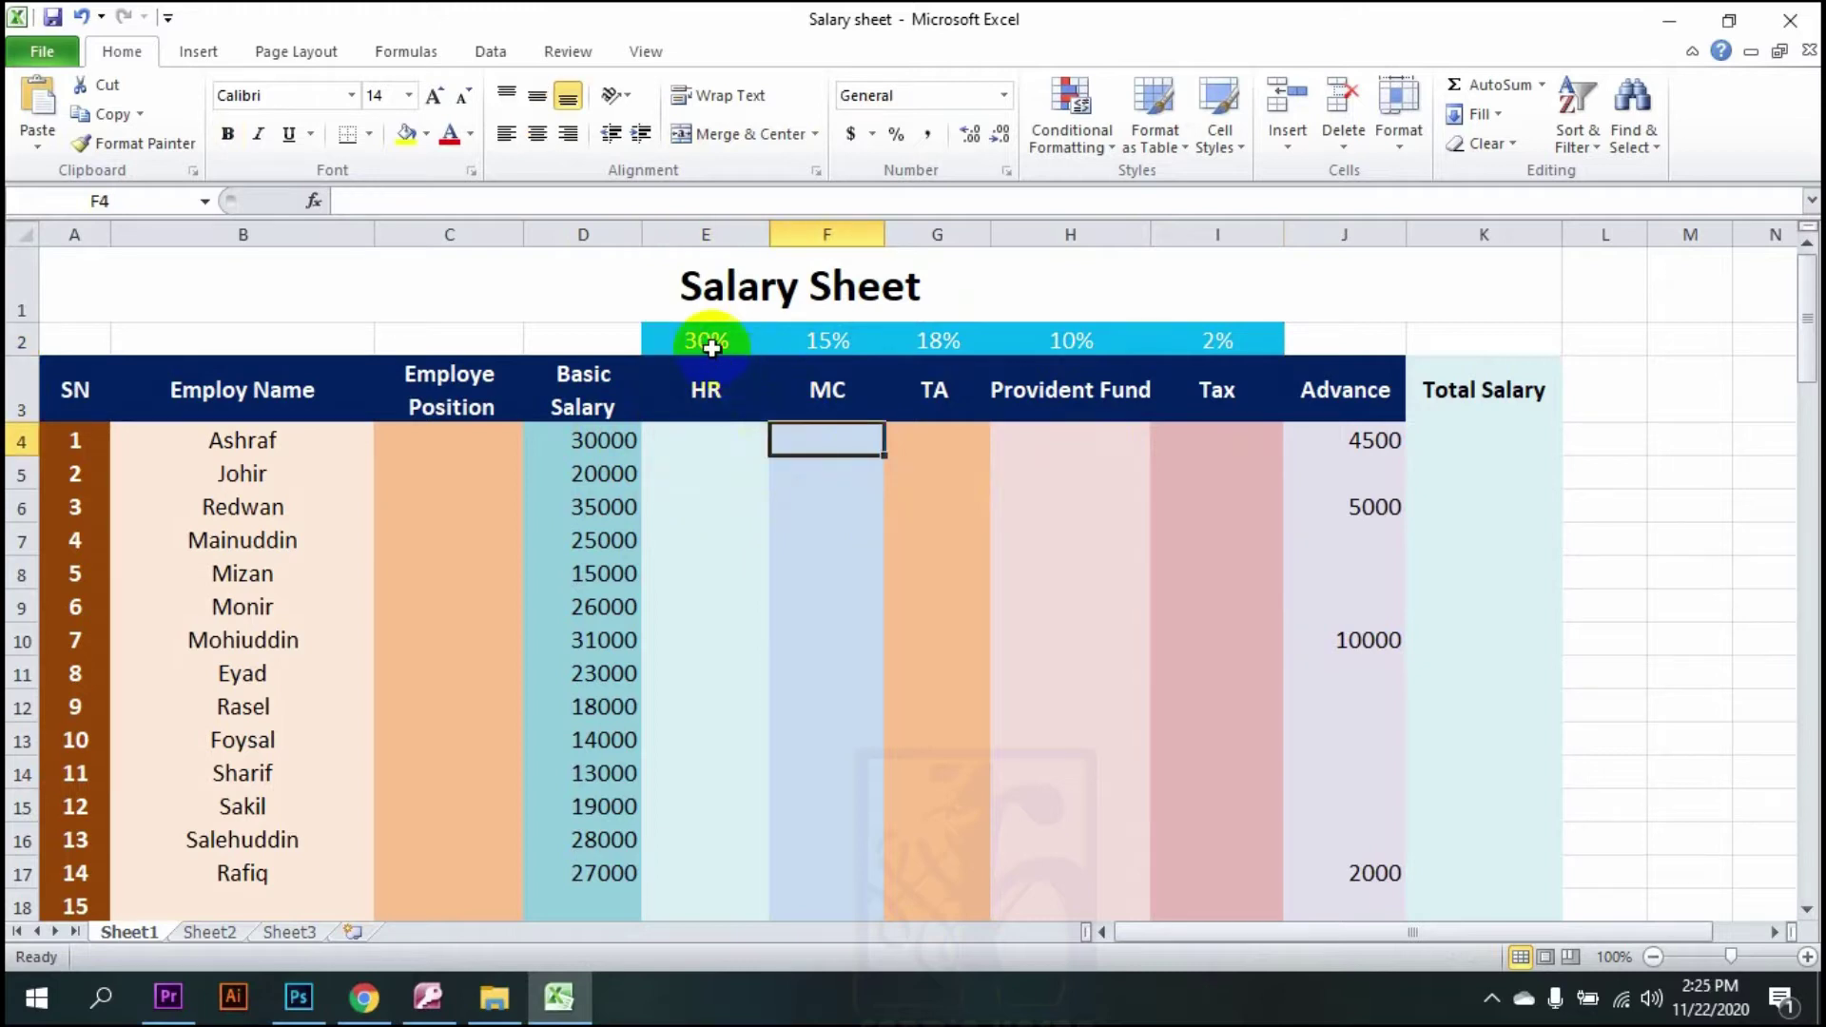
{"action": "left_click", "coordinate": [601, 447]}
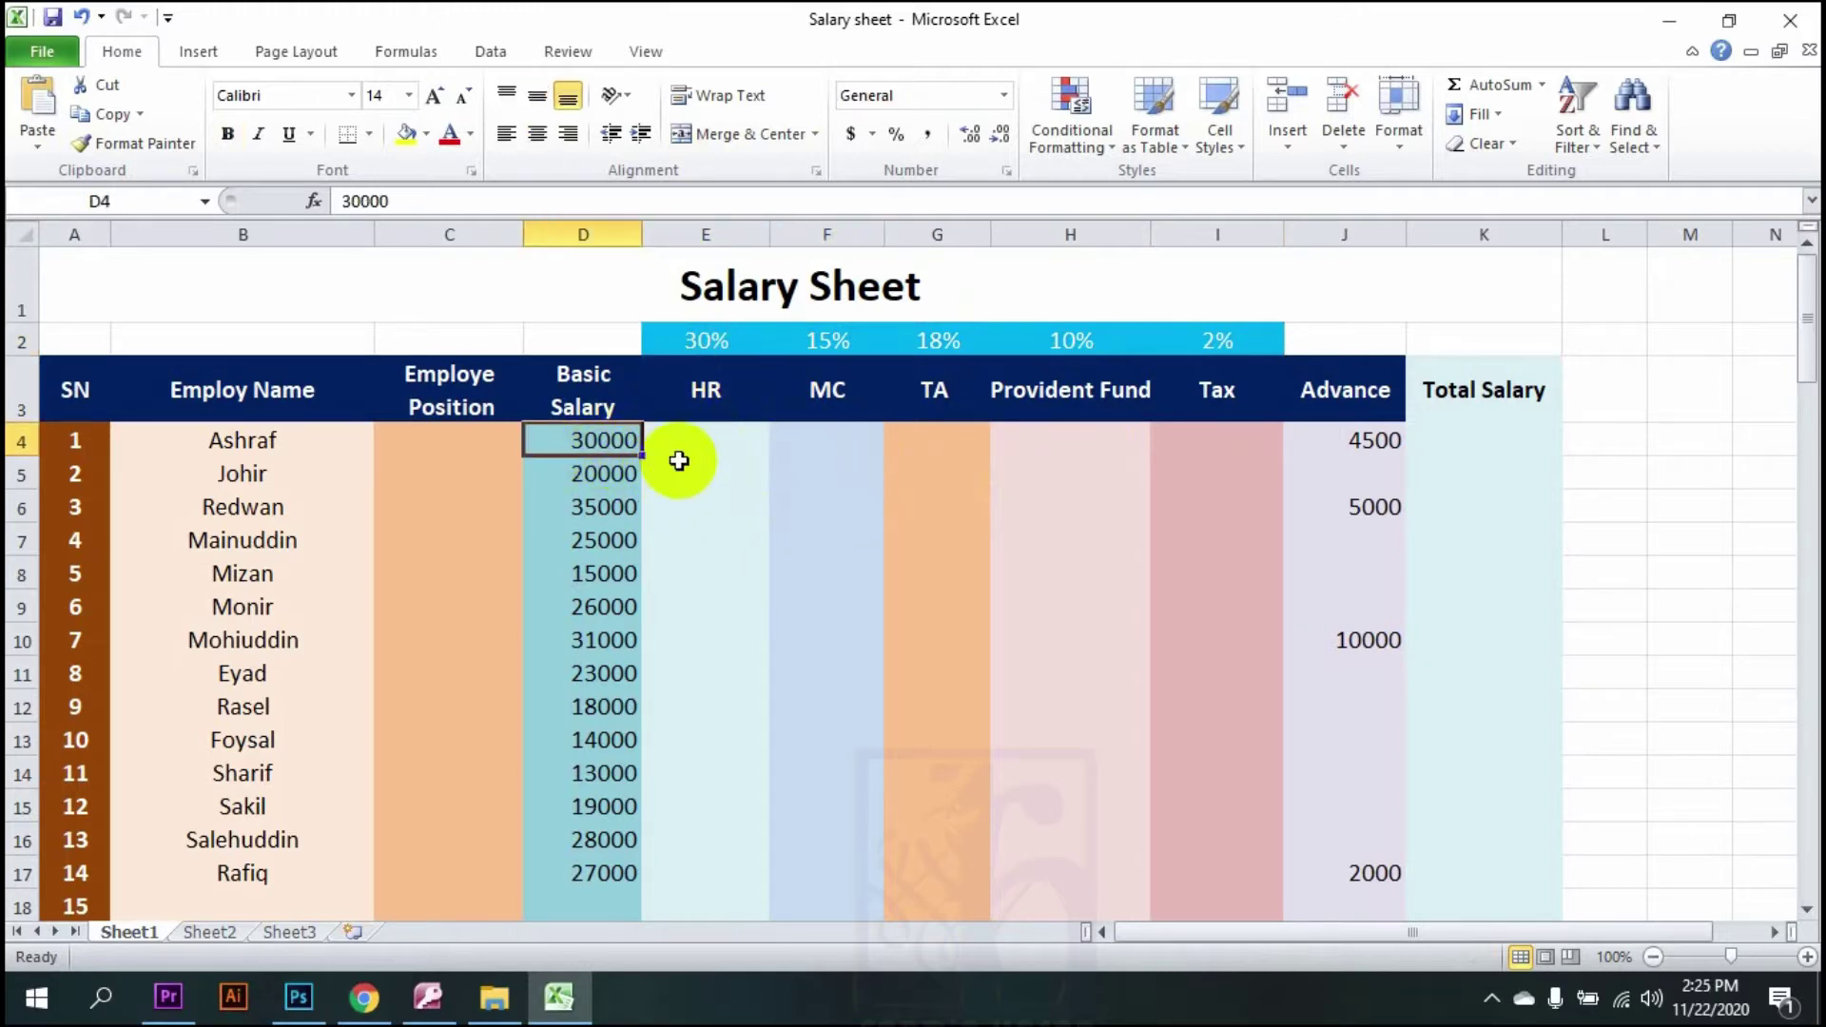
{"action": "left_click", "coordinate": [719, 394]}
{"action": "left_click", "coordinate": [709, 440]}
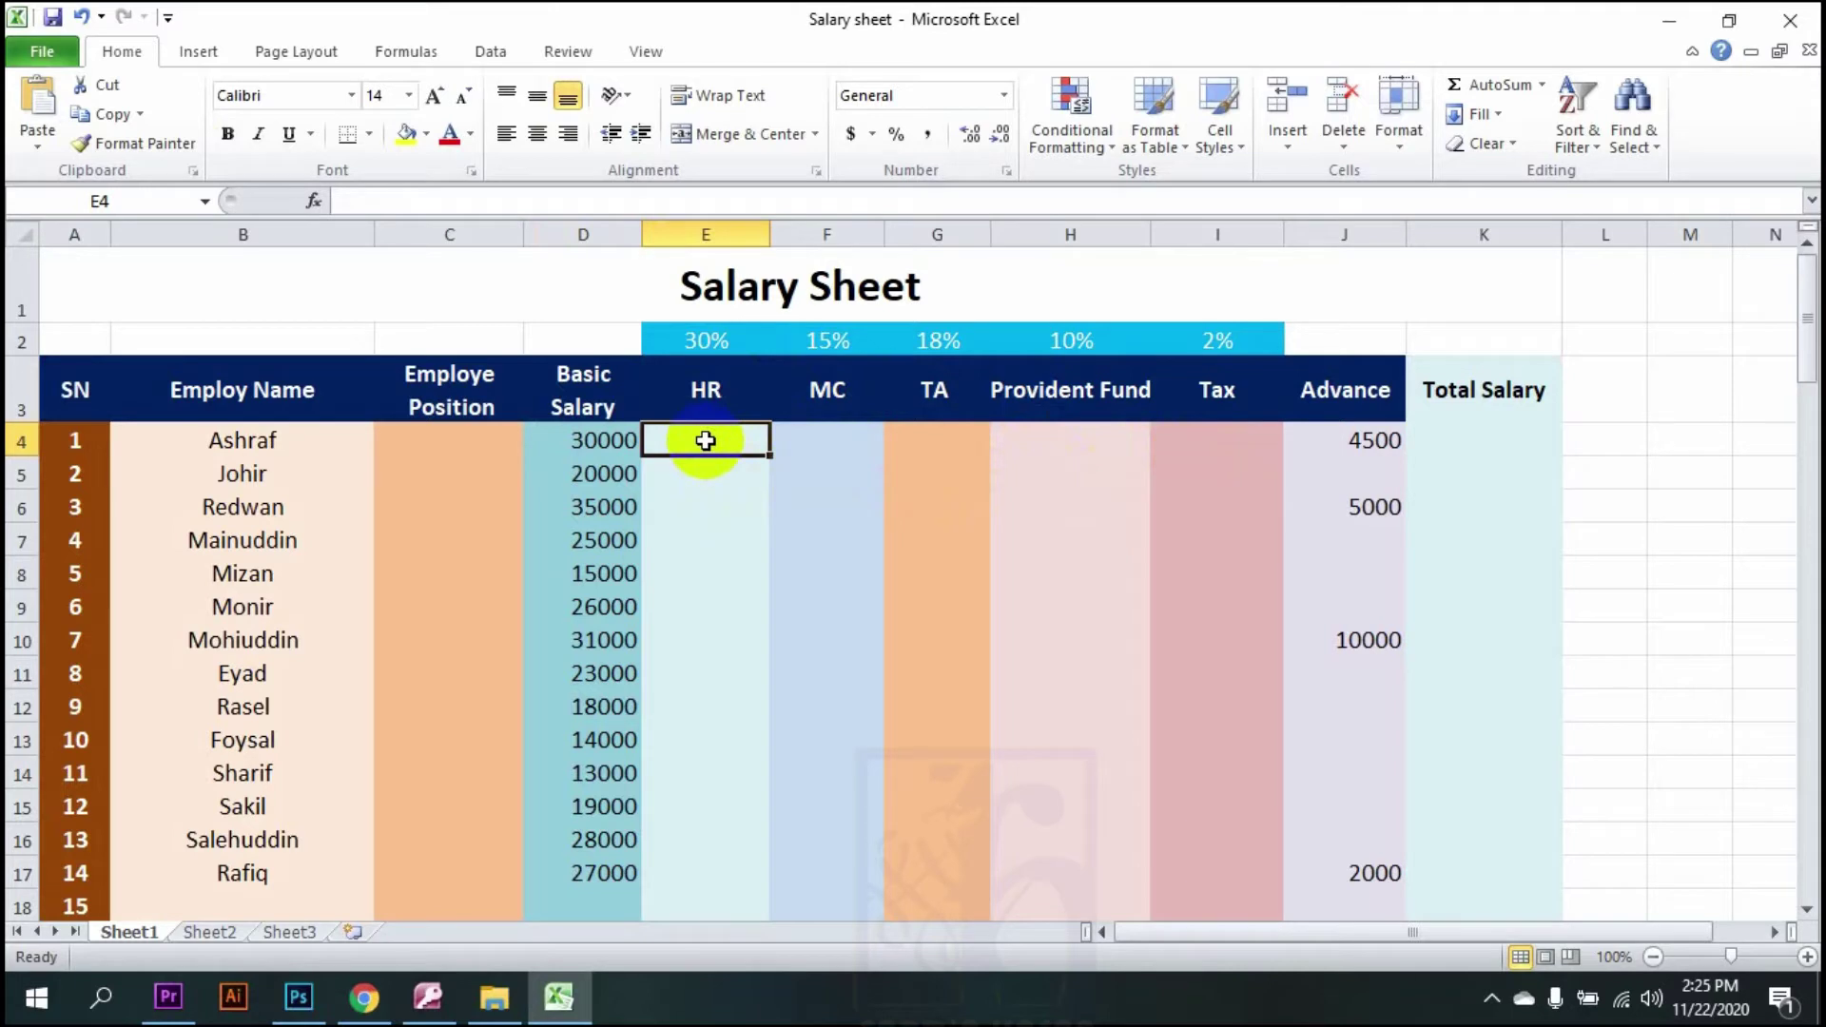
- Enter =D4*30% in E4 and fill it down to E17 for all employees
{"action": "type", "text": "="}
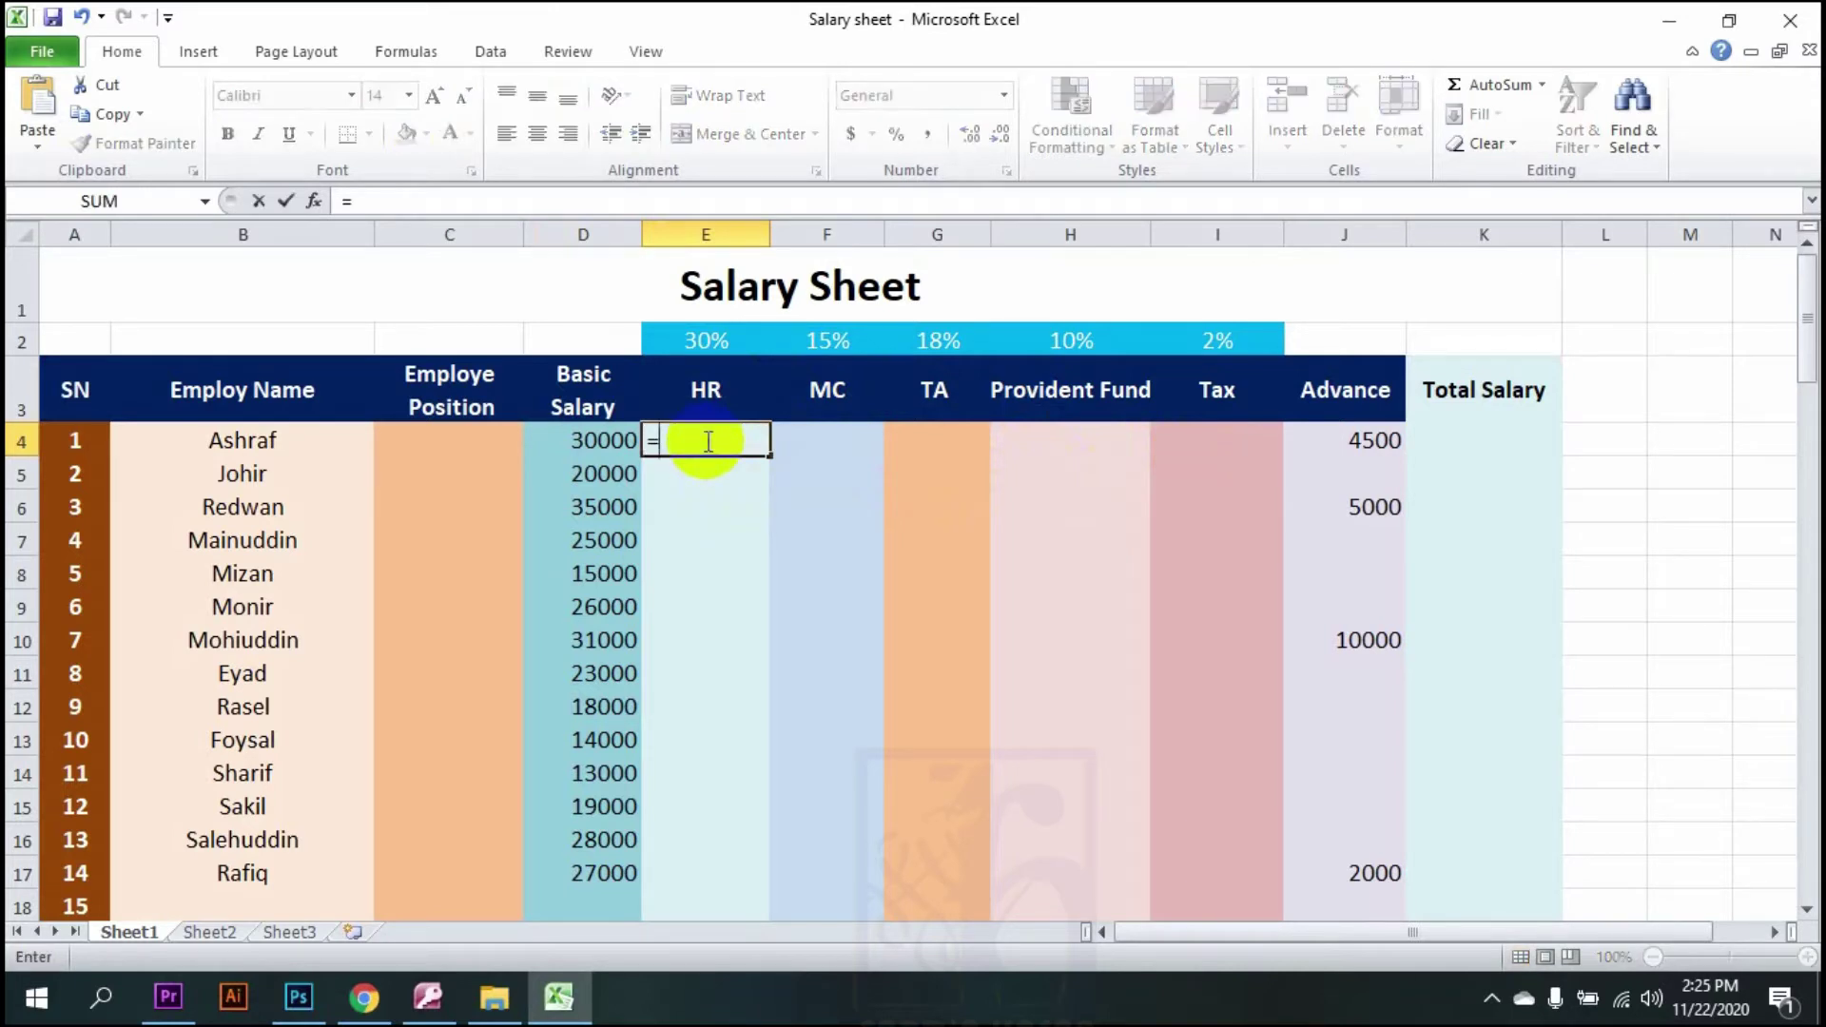
{"action": "left_click", "coordinate": [608, 442]}
{"action": "type", "text": "*"}
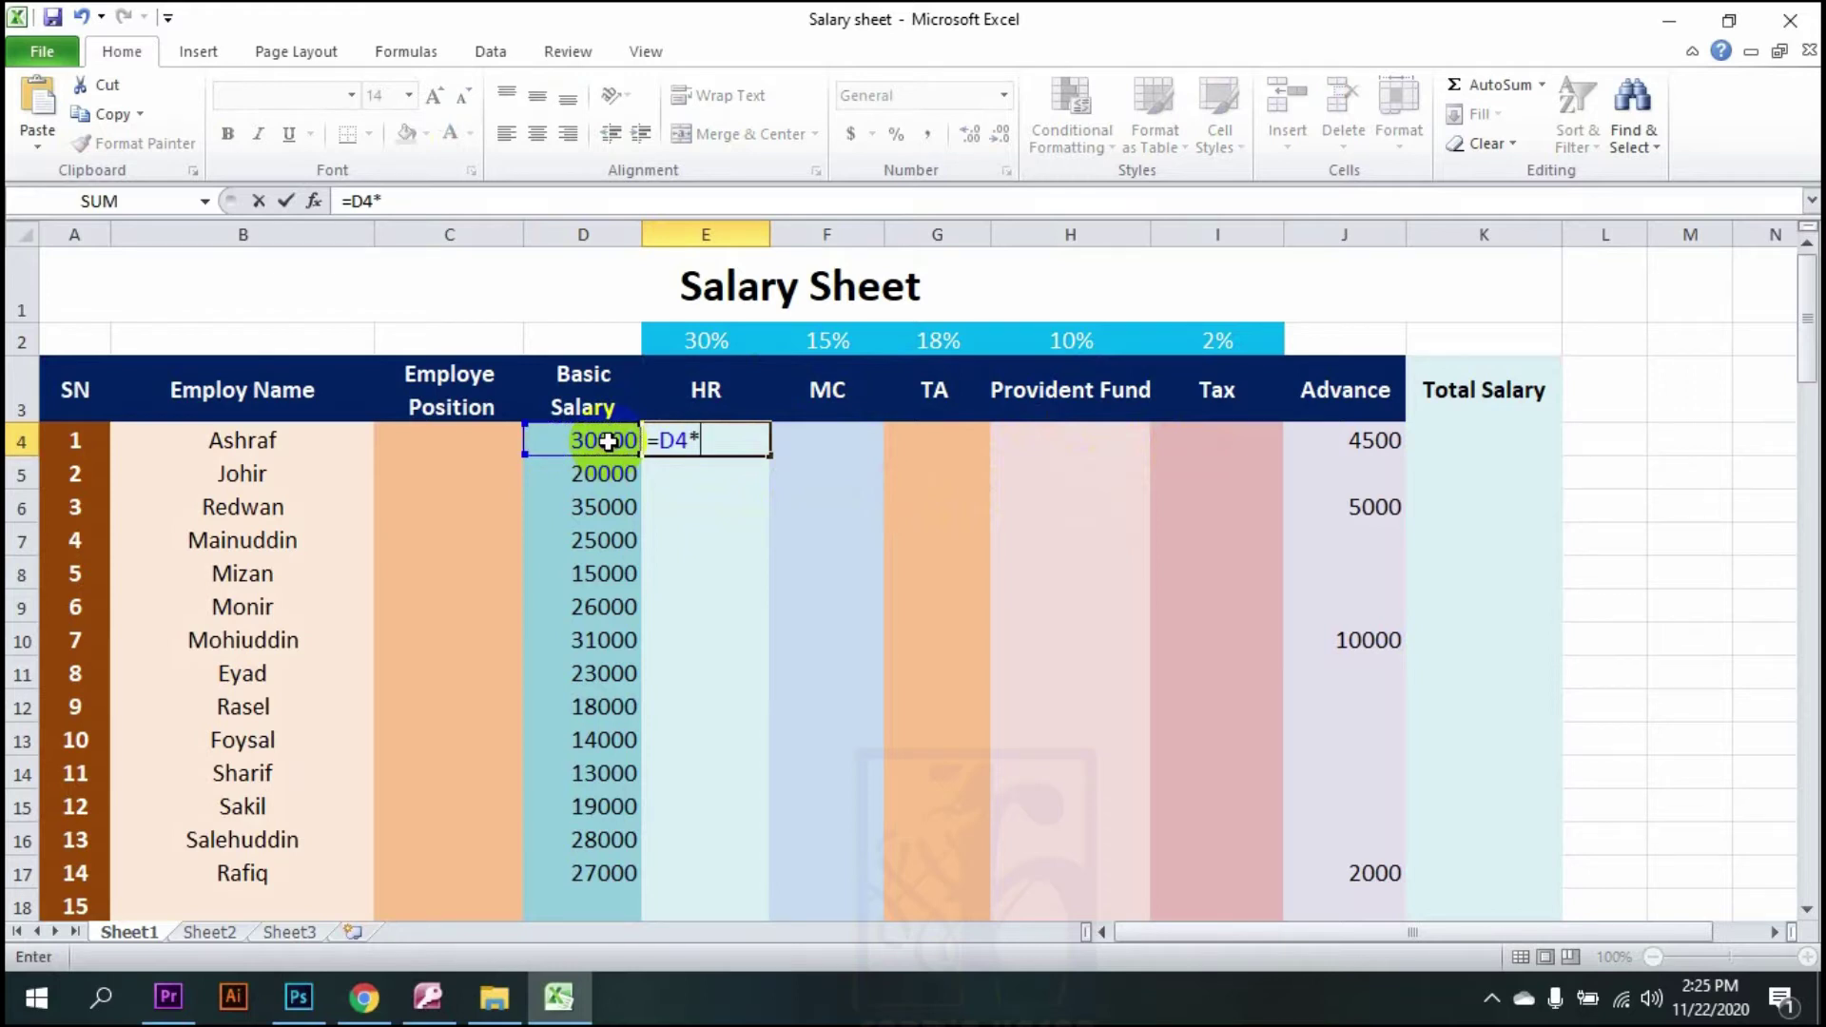
{"action": "type", "text": "30%"}
{"action": "key", "text": "Return"}
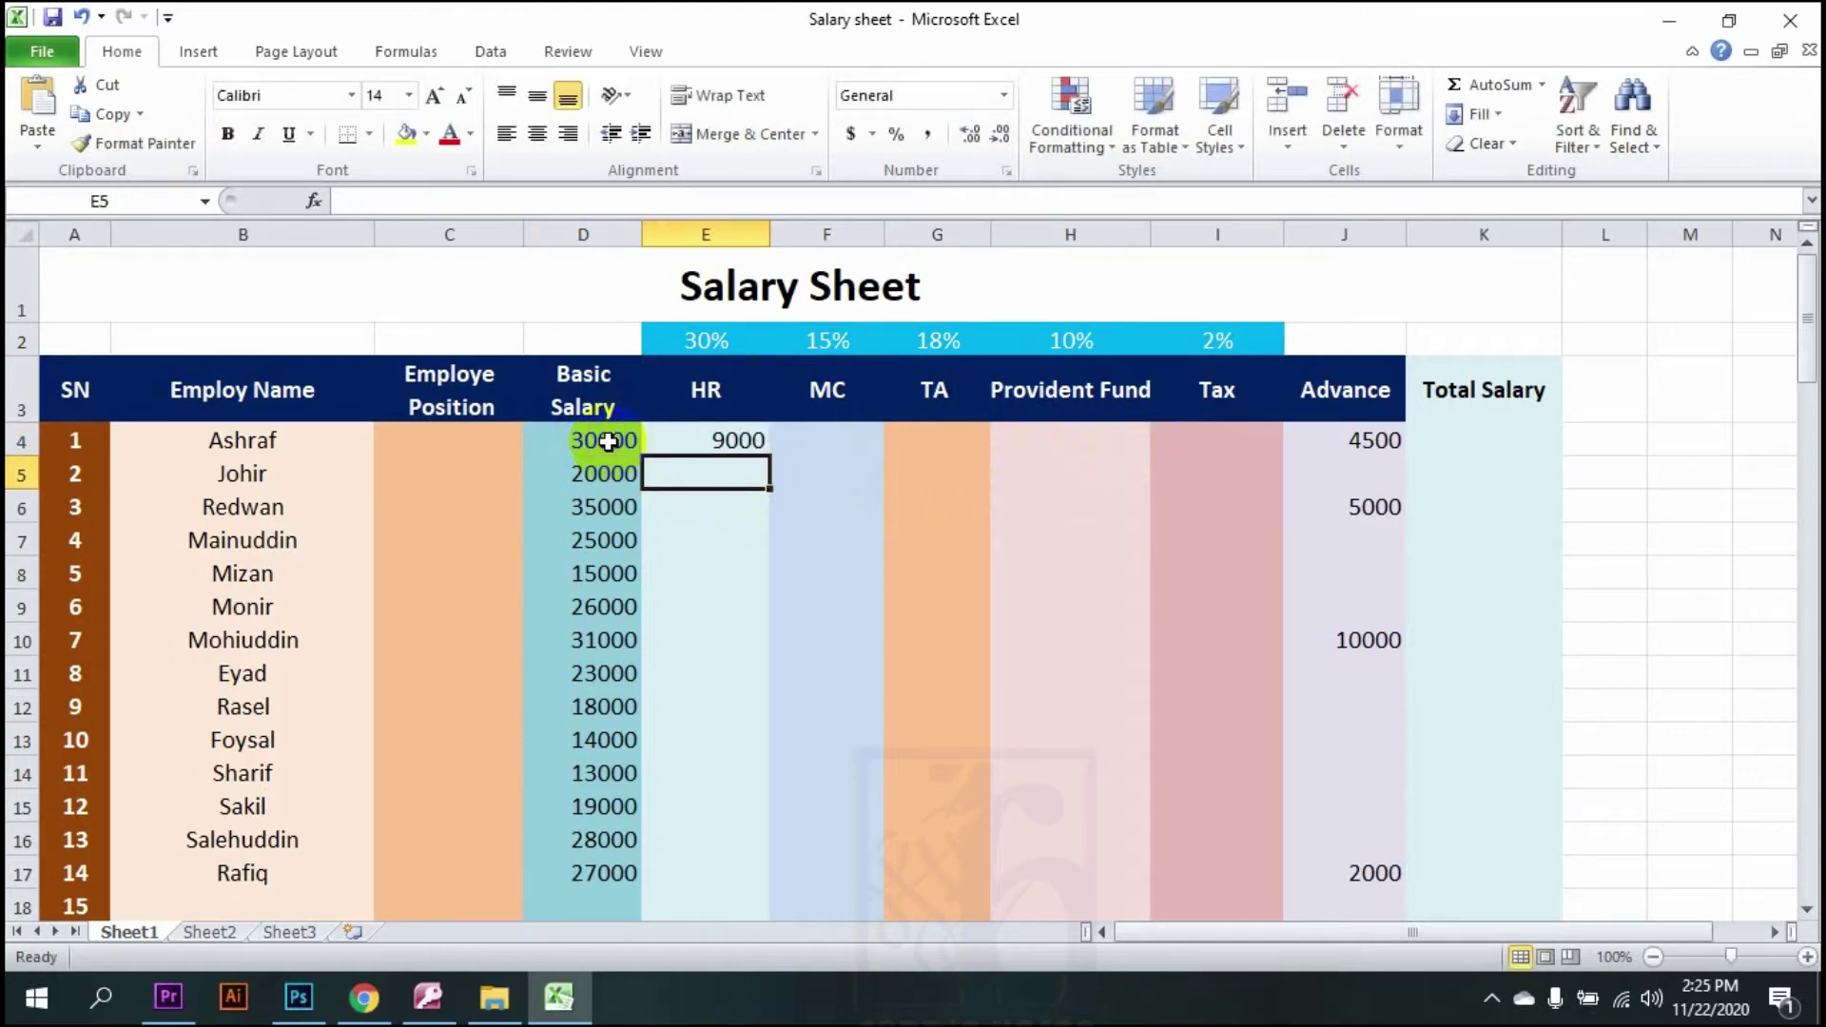
{"action": "left_click", "coordinate": [704, 449]}
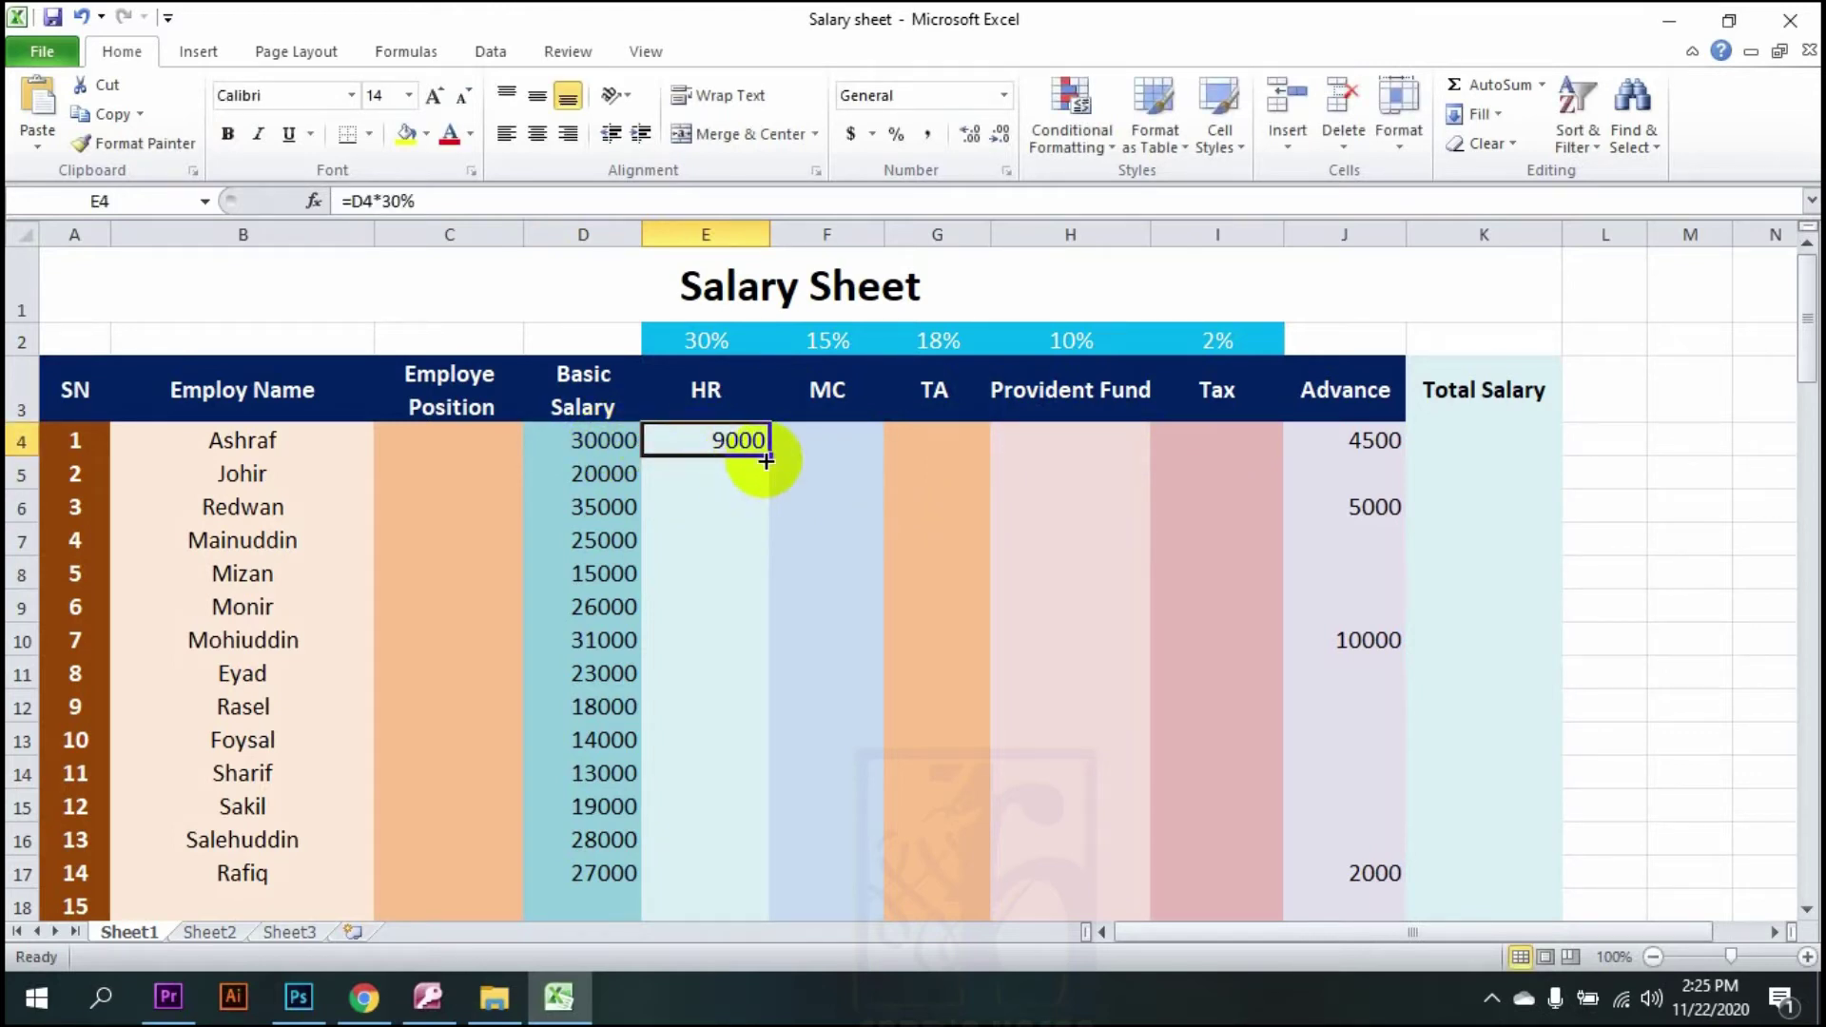
{"action": "left_click_drag", "start_coordinate": [767, 462], "coordinate": [723, 870]}
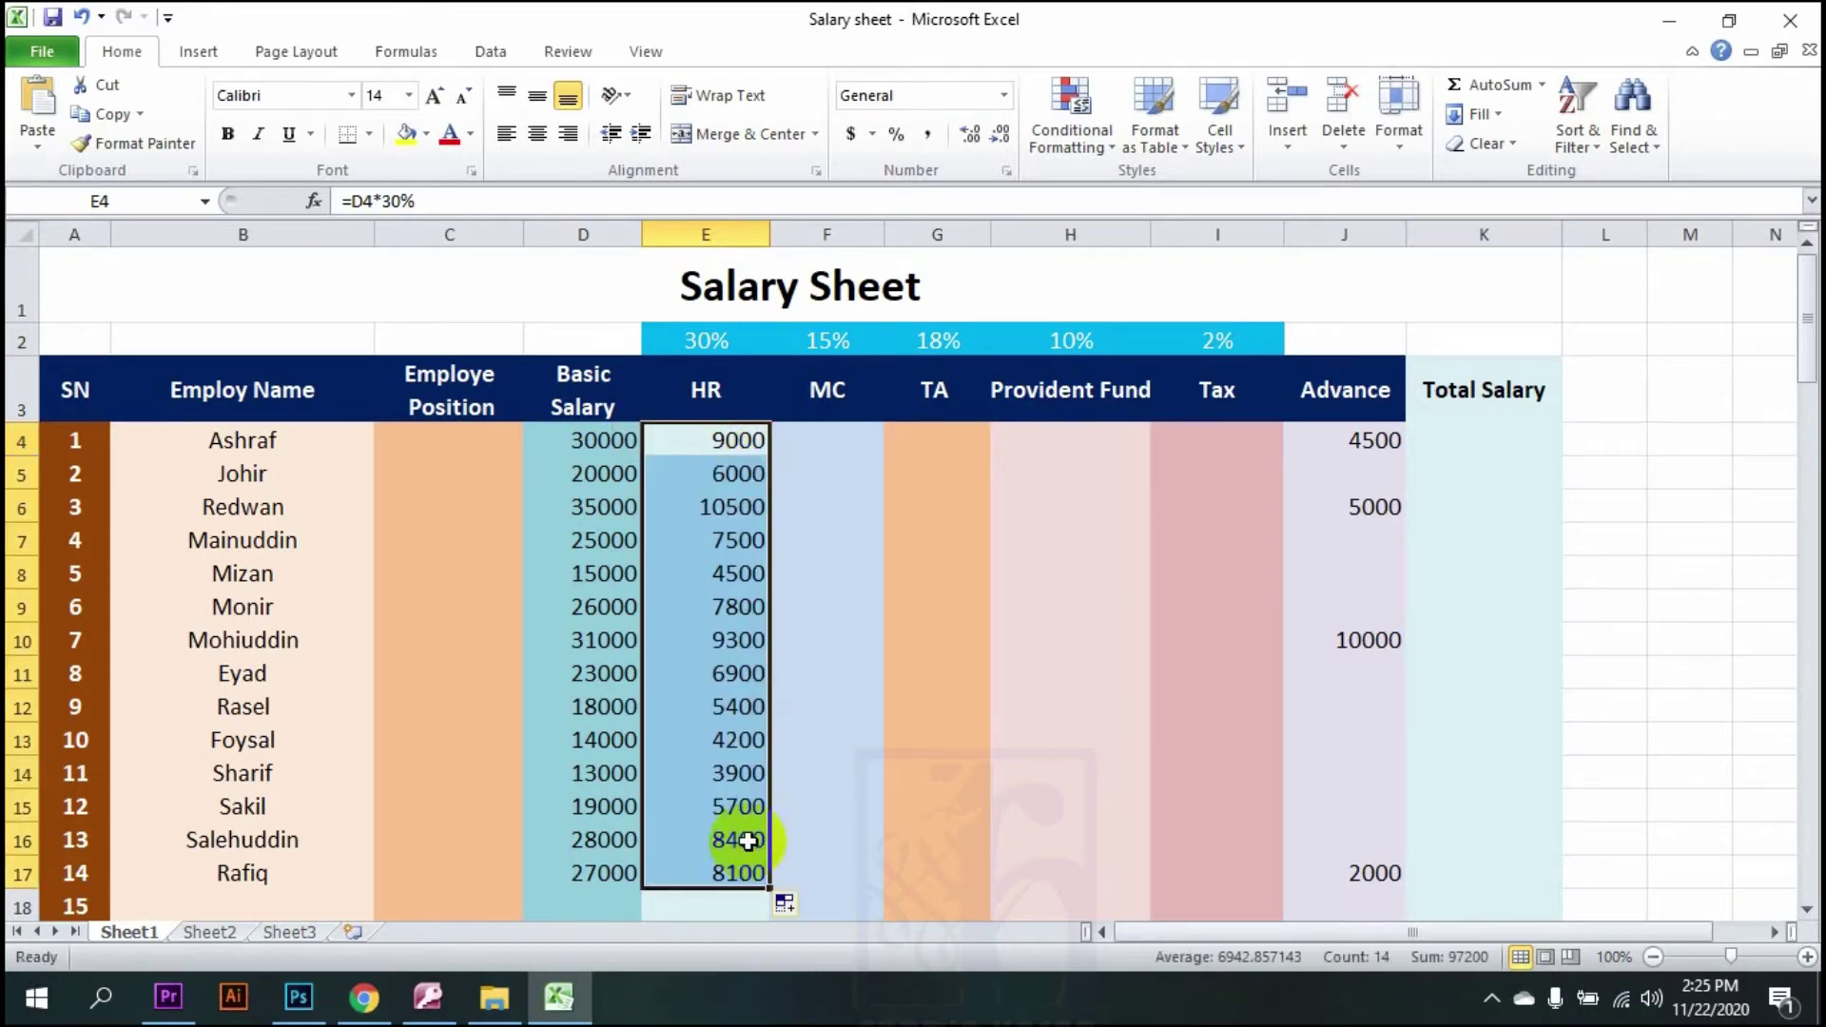
- Enter =D4*15% in F4, giving 4500, and drag it down the MC column
{"action": "left_click", "coordinate": [856, 457]}
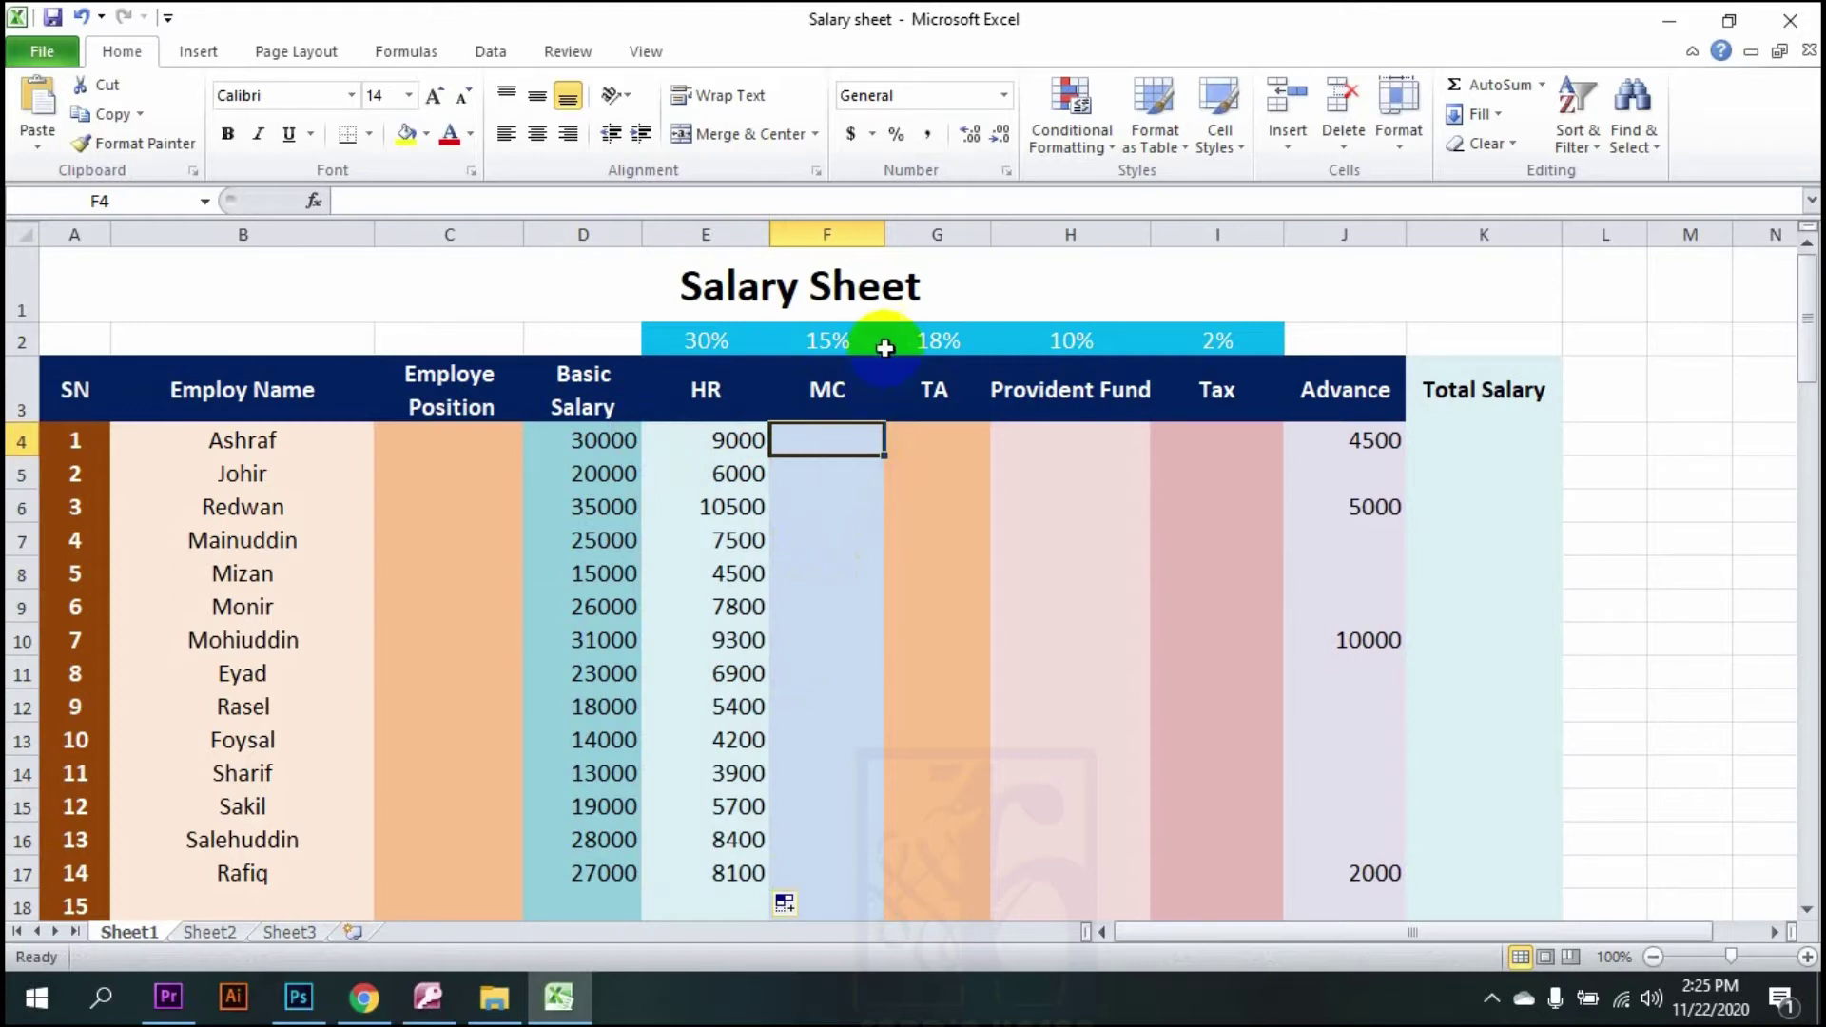
{"action": "left_click", "coordinate": [827, 340]}
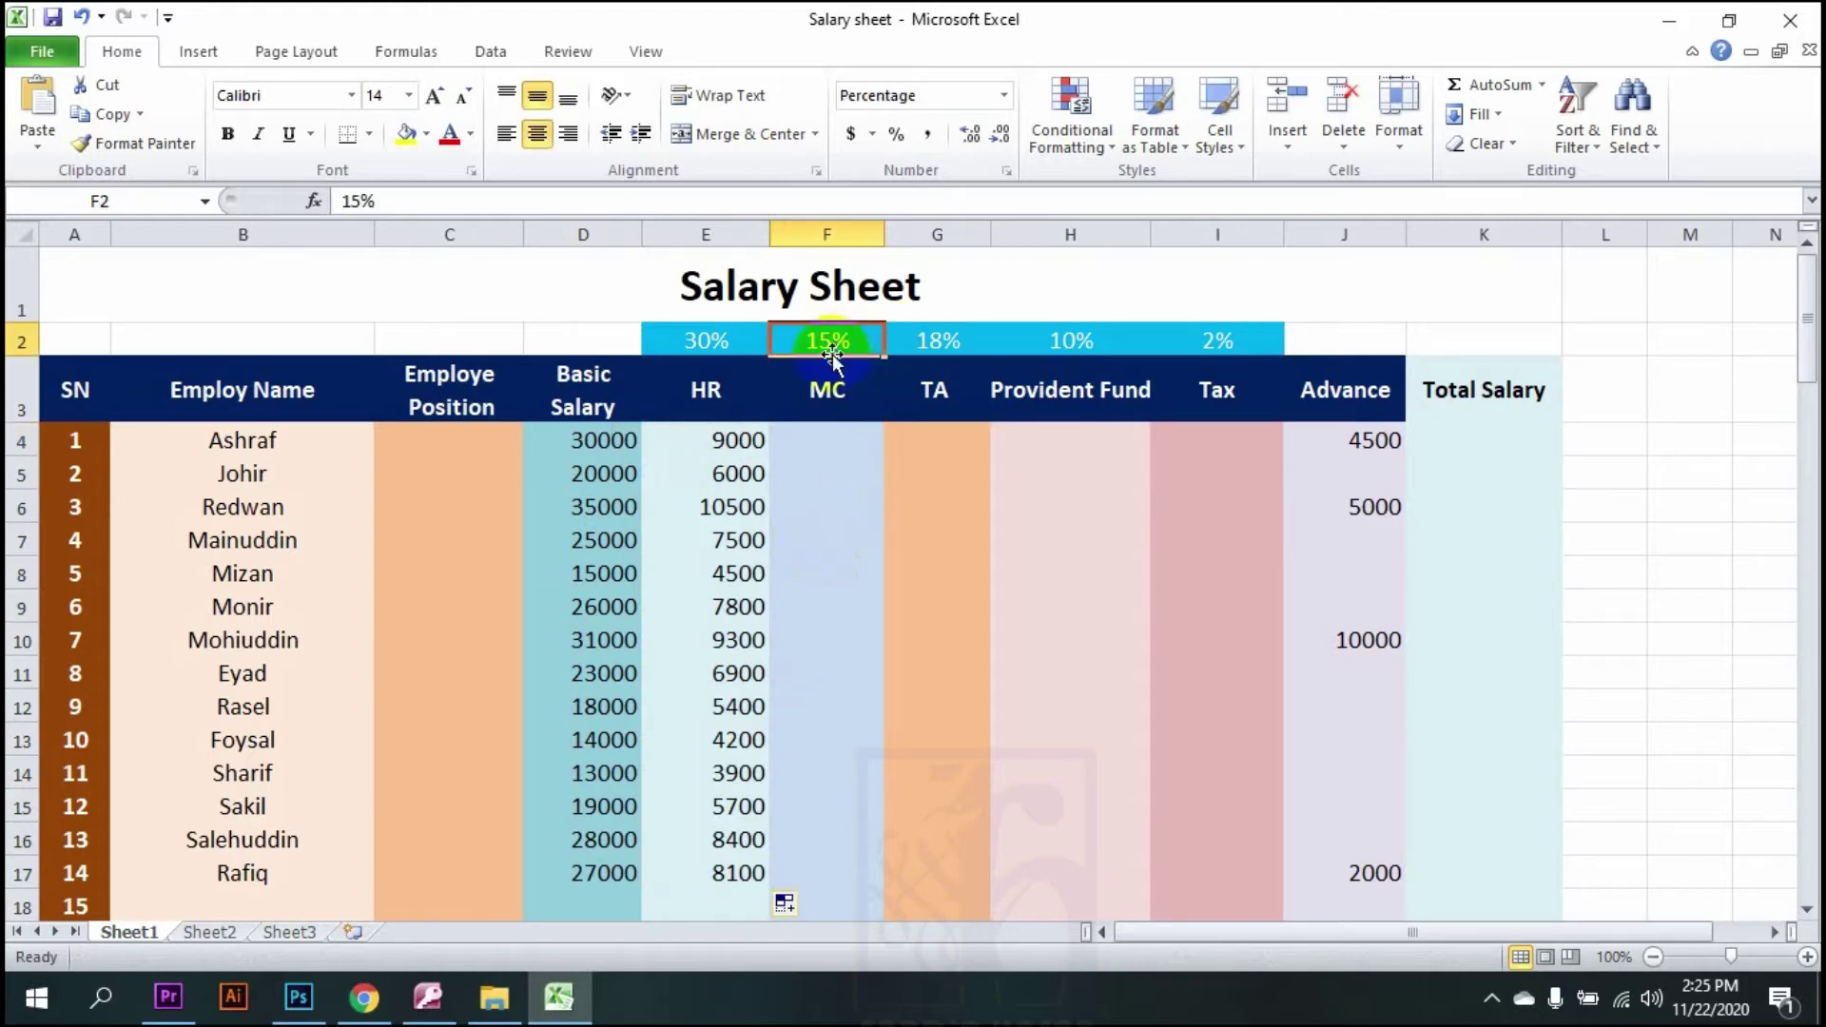
{"action": "left_click", "coordinate": [827, 439]}
{"action": "type", "text": "="}
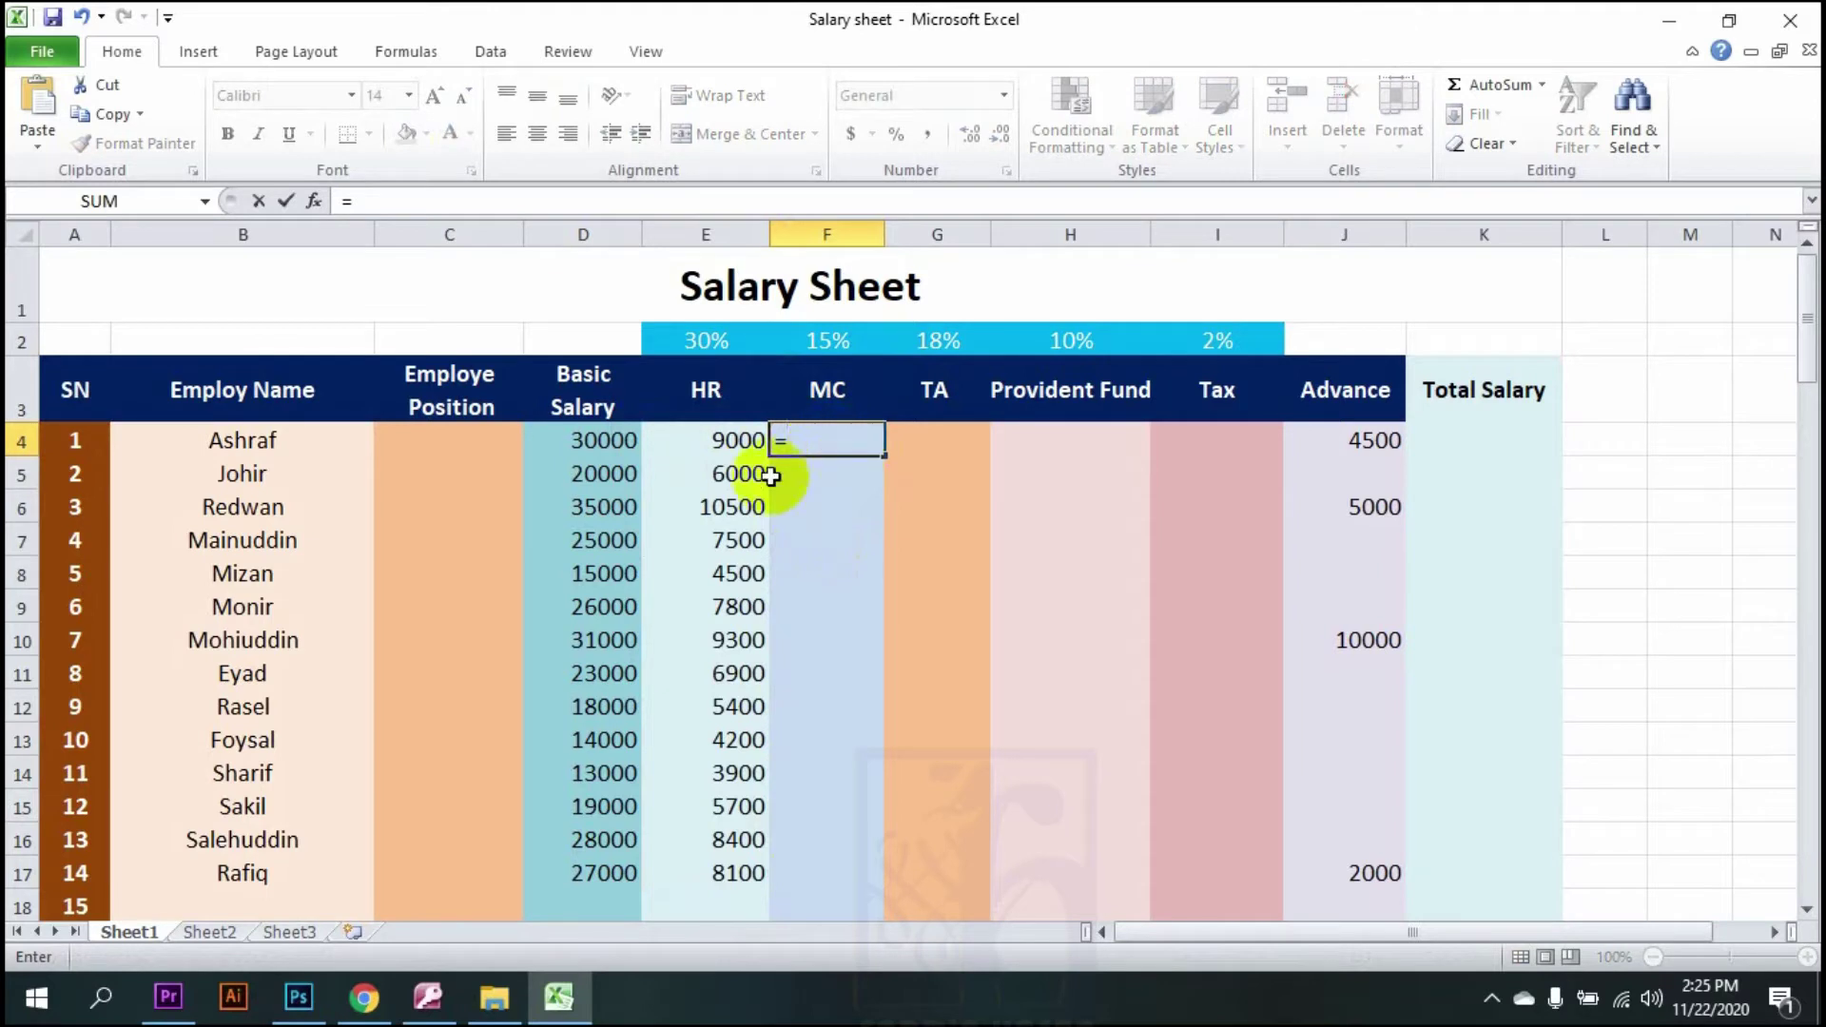
{"action": "left_click", "coordinate": [588, 443]}
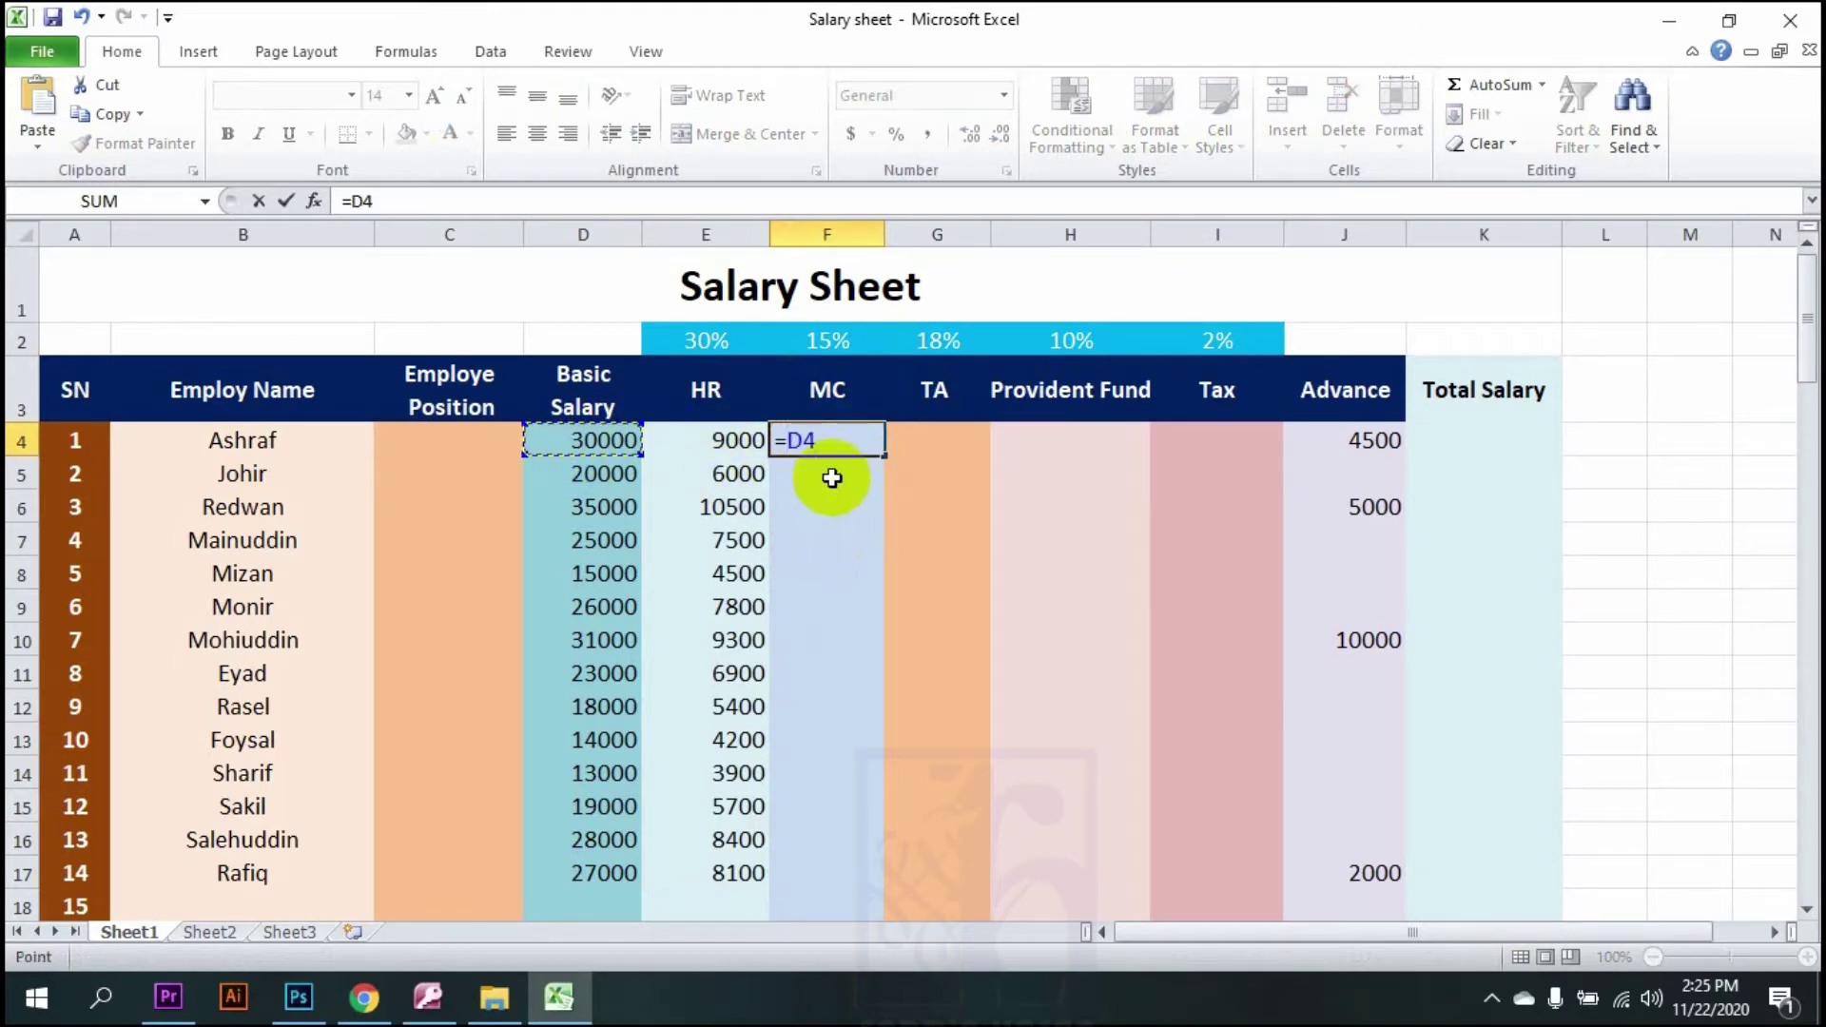
{"action": "type", "text": "*15"}
{"action": "type", "text": "%"}
{"action": "key", "text": "Return"}
{"action": "left_click", "coordinate": [842, 439]}
{"action": "left_click_drag", "start_coordinate": [883, 457], "coordinate": [915, 879]}
- Enter =D4*18% in G4, giving 5400, and drag it down toward row 17
{"action": "left_click", "coordinate": [961, 430]}
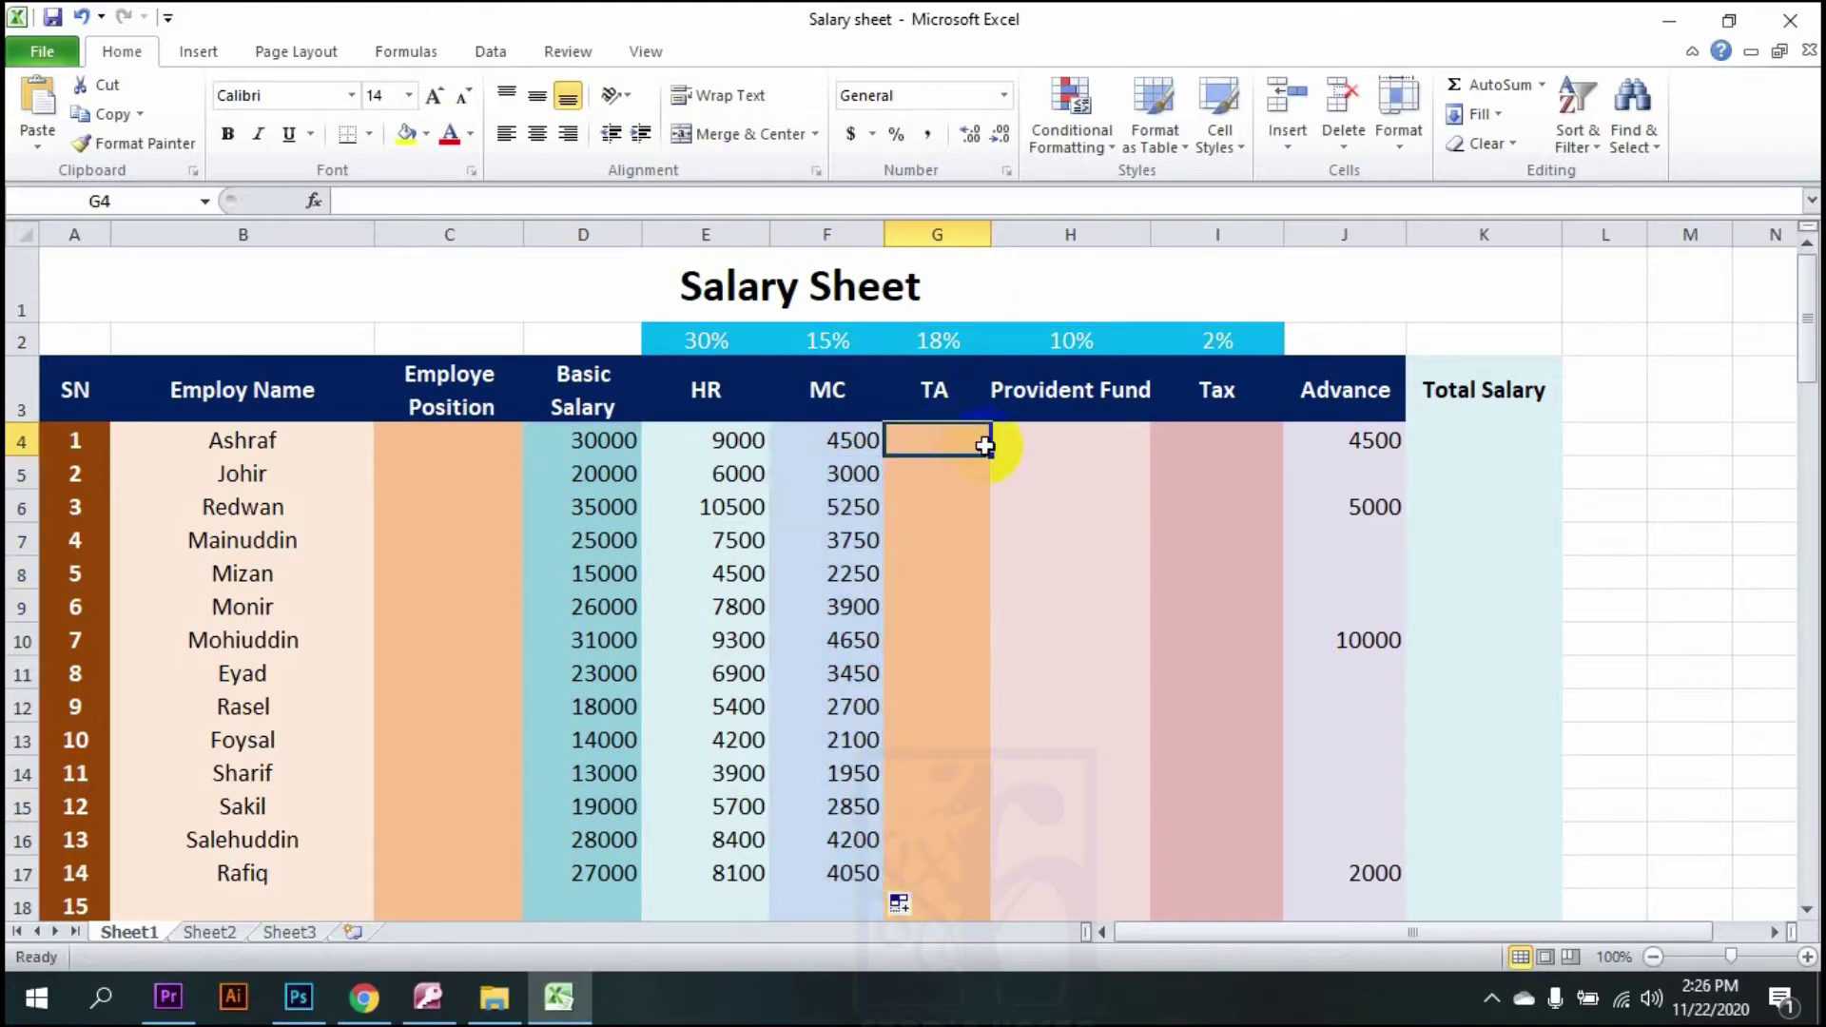
{"action": "type", "text": "="}
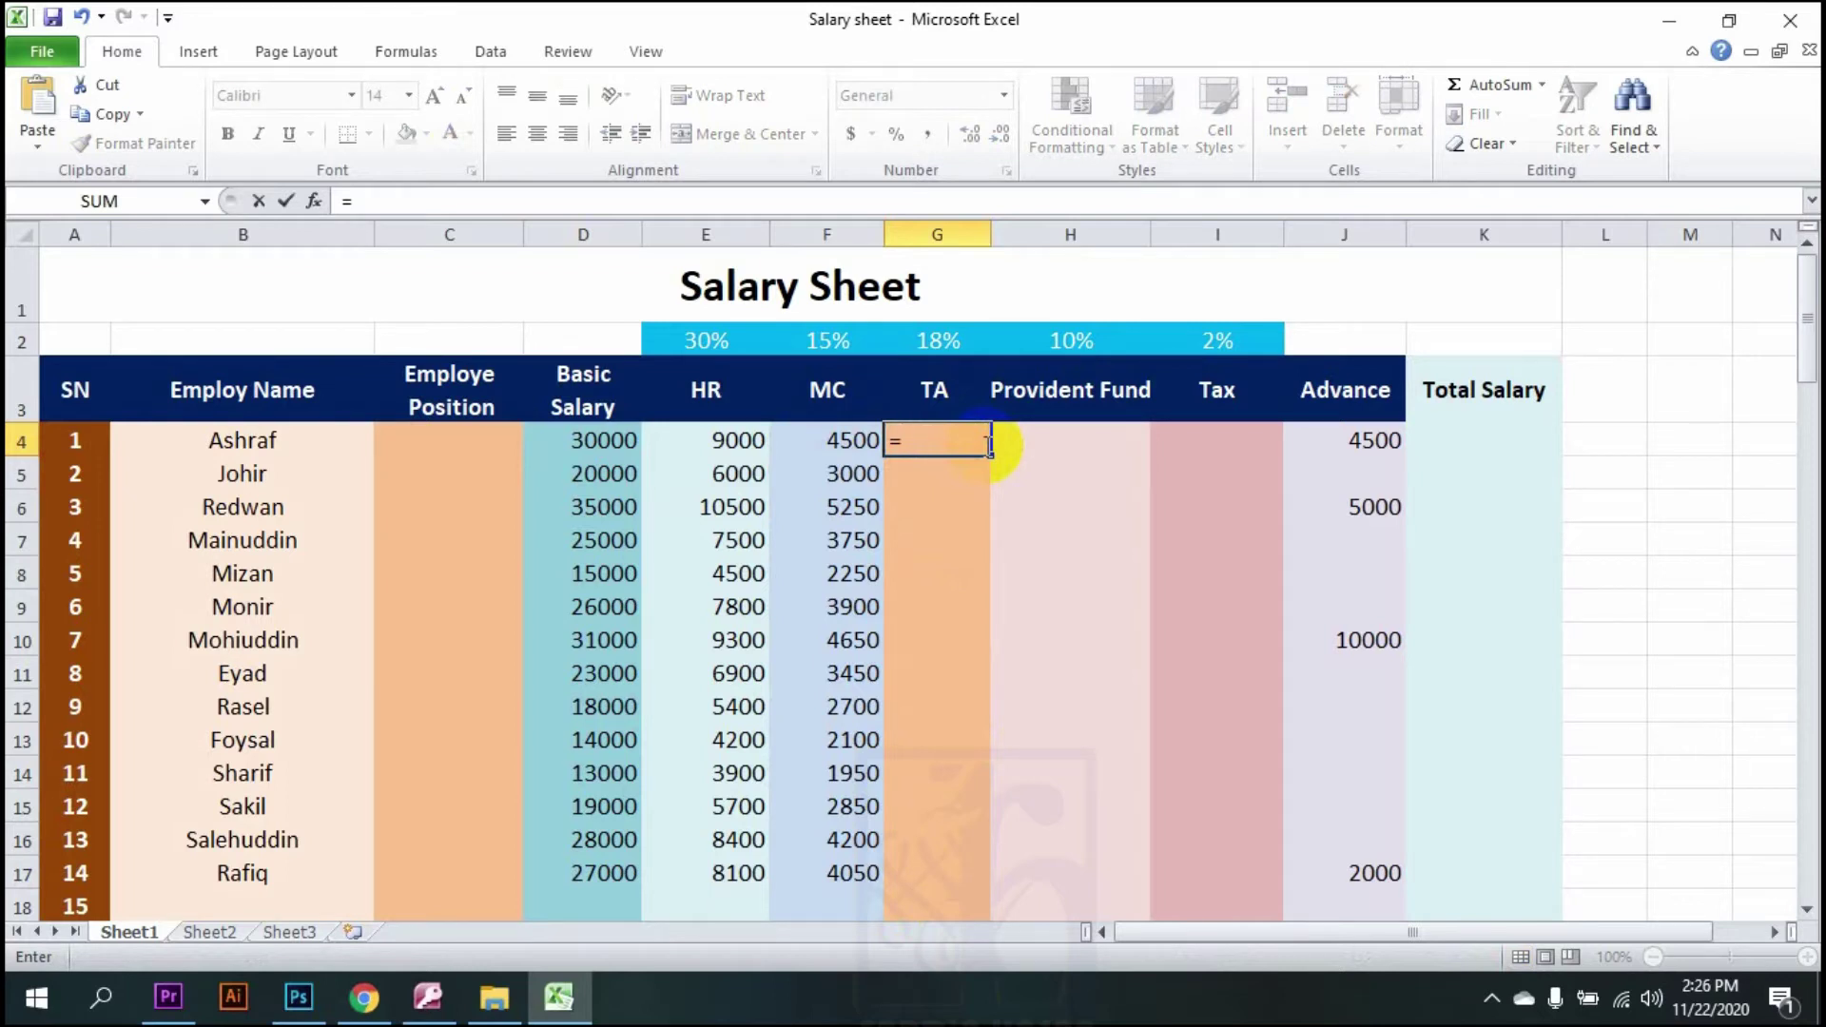
{"action": "left_click", "coordinate": [620, 441]}
{"action": "type", "text": "*18"}
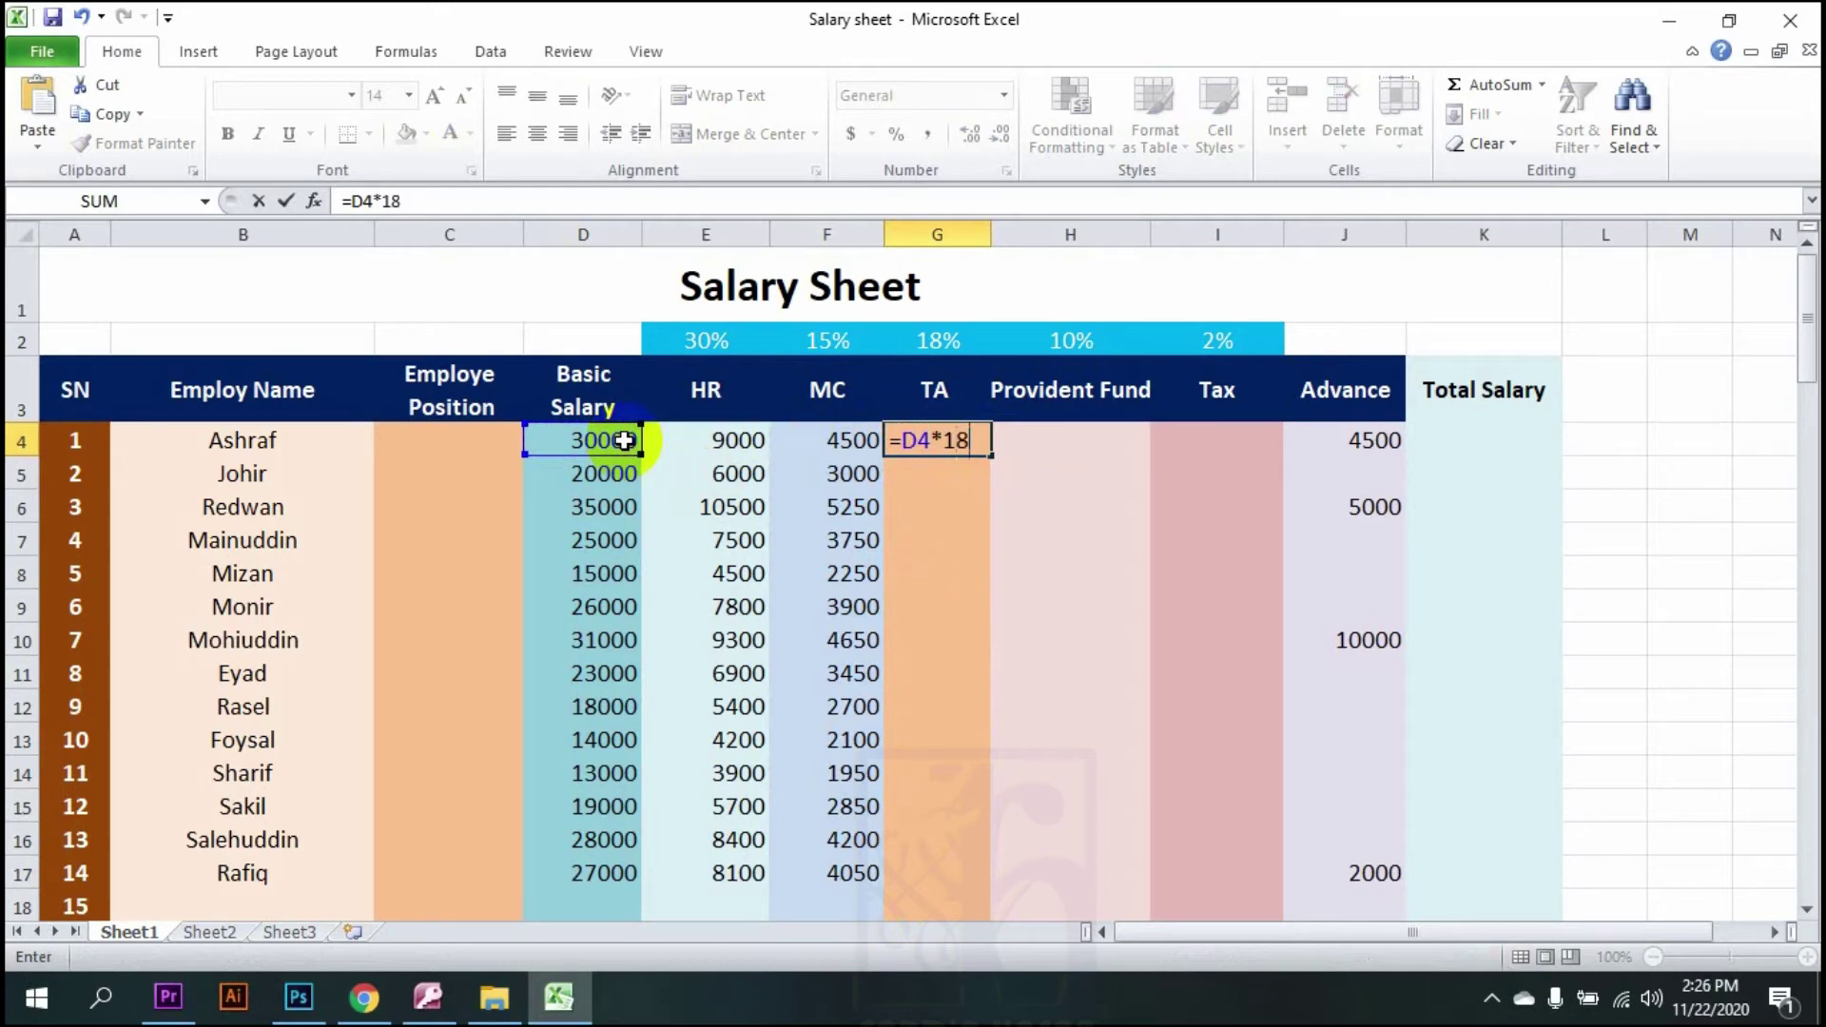
{"action": "type", "text": "%"}
{"action": "key", "text": "Return"}
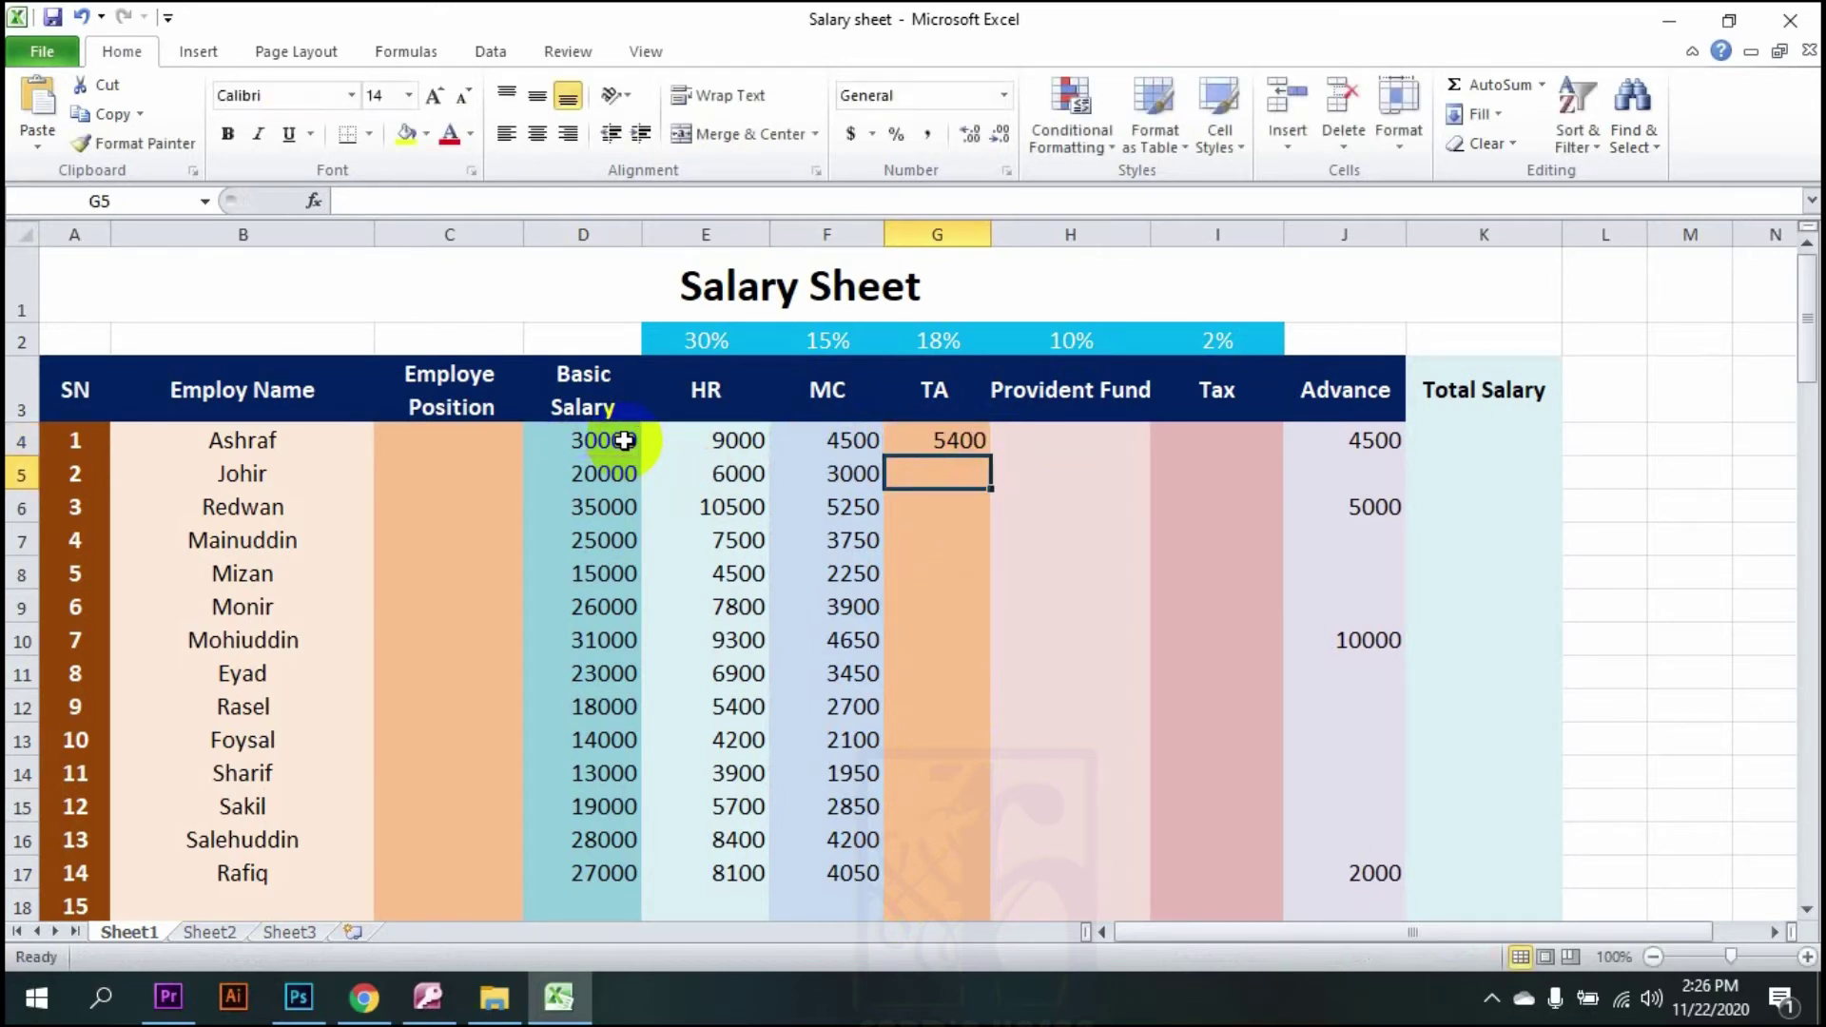
{"action": "left_click", "coordinate": [968, 447]}
{"action": "left_click_drag", "start_coordinate": [994, 461], "coordinate": [982, 874]}
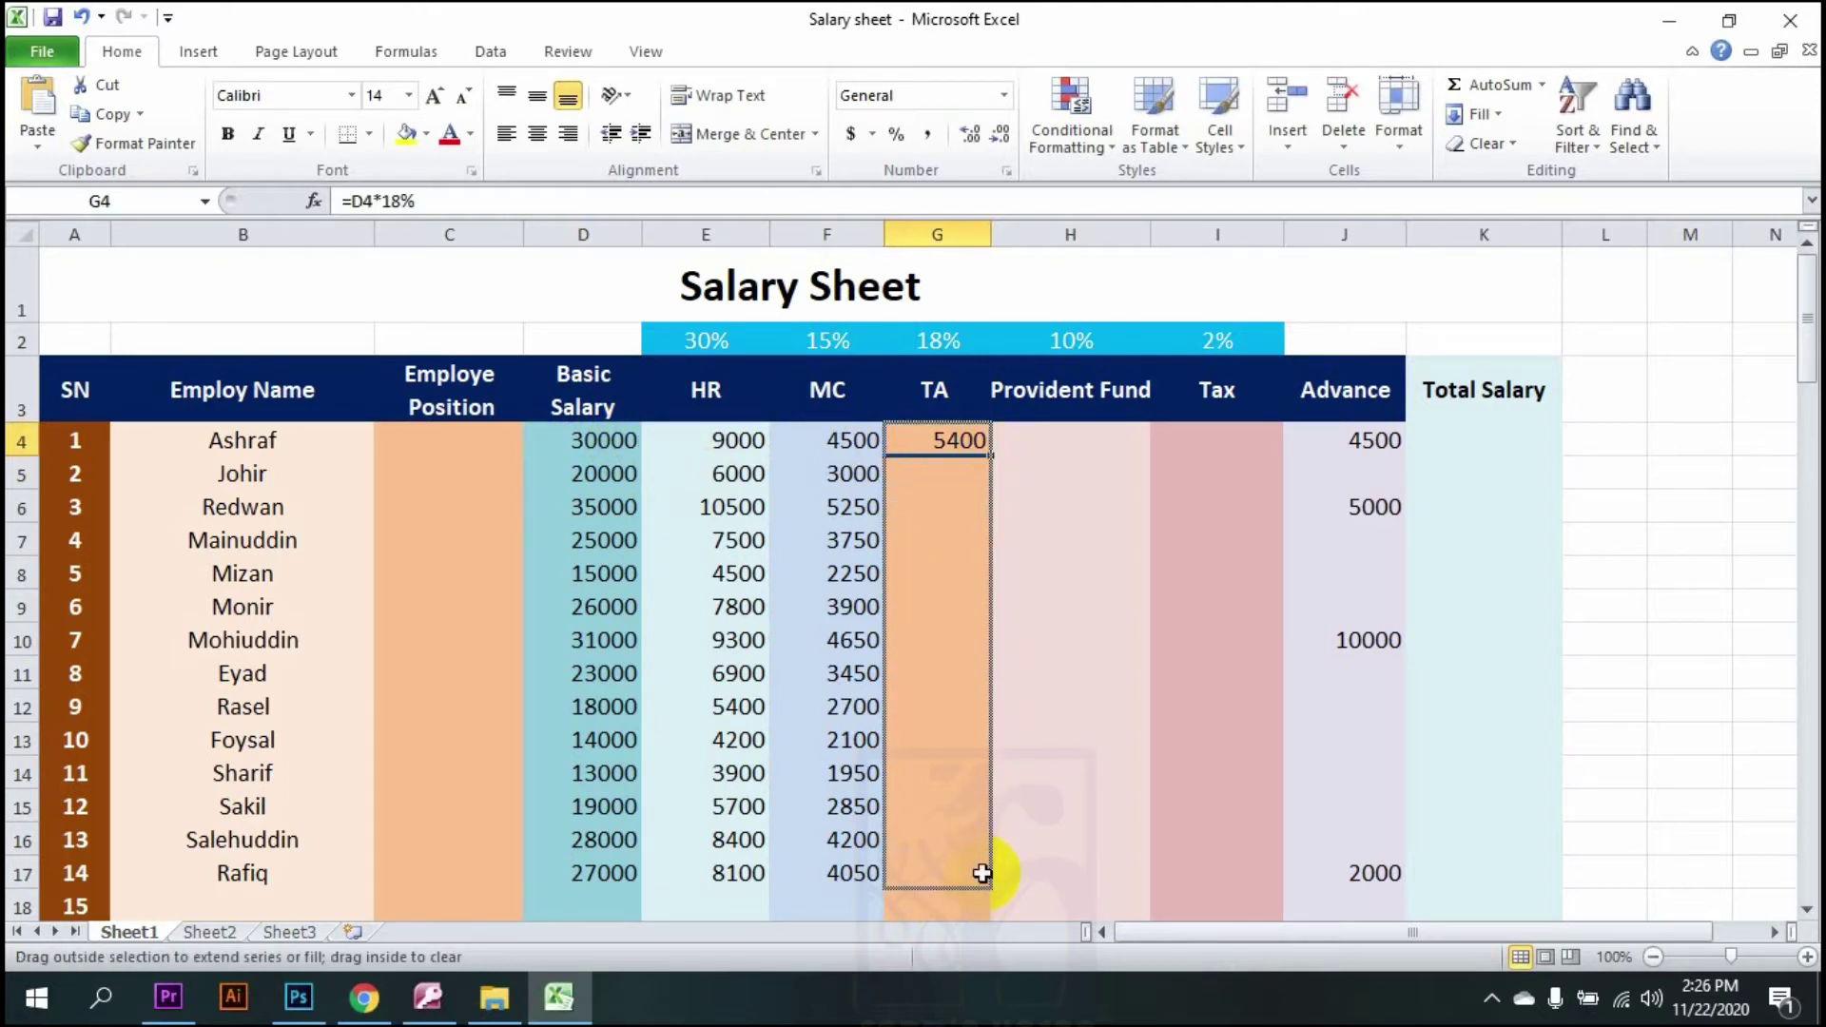
- Enter =D4*10% in H4, giving 3000, and fill it down to H17
{"action": "left_click", "coordinate": [1073, 442]}
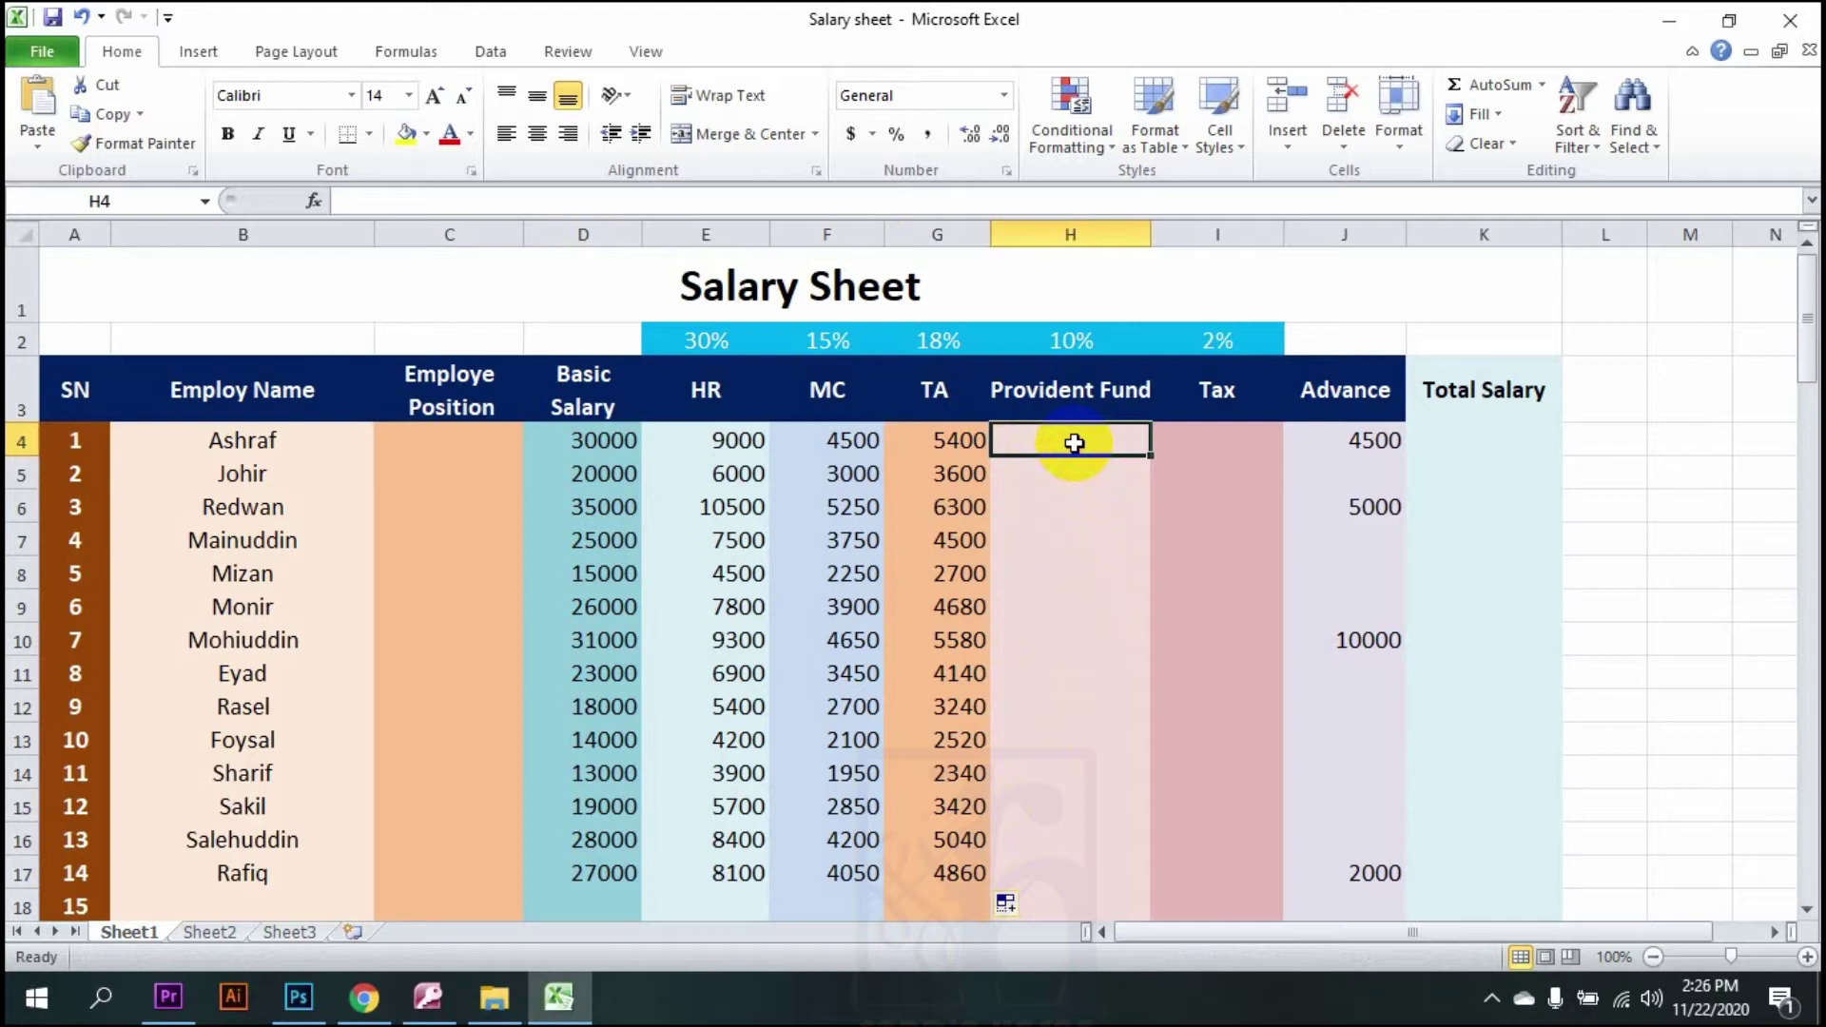
{"action": "type", "text": "="}
{"action": "left_click", "coordinate": [618, 440]}
{"action": "type", "text": "*10"}
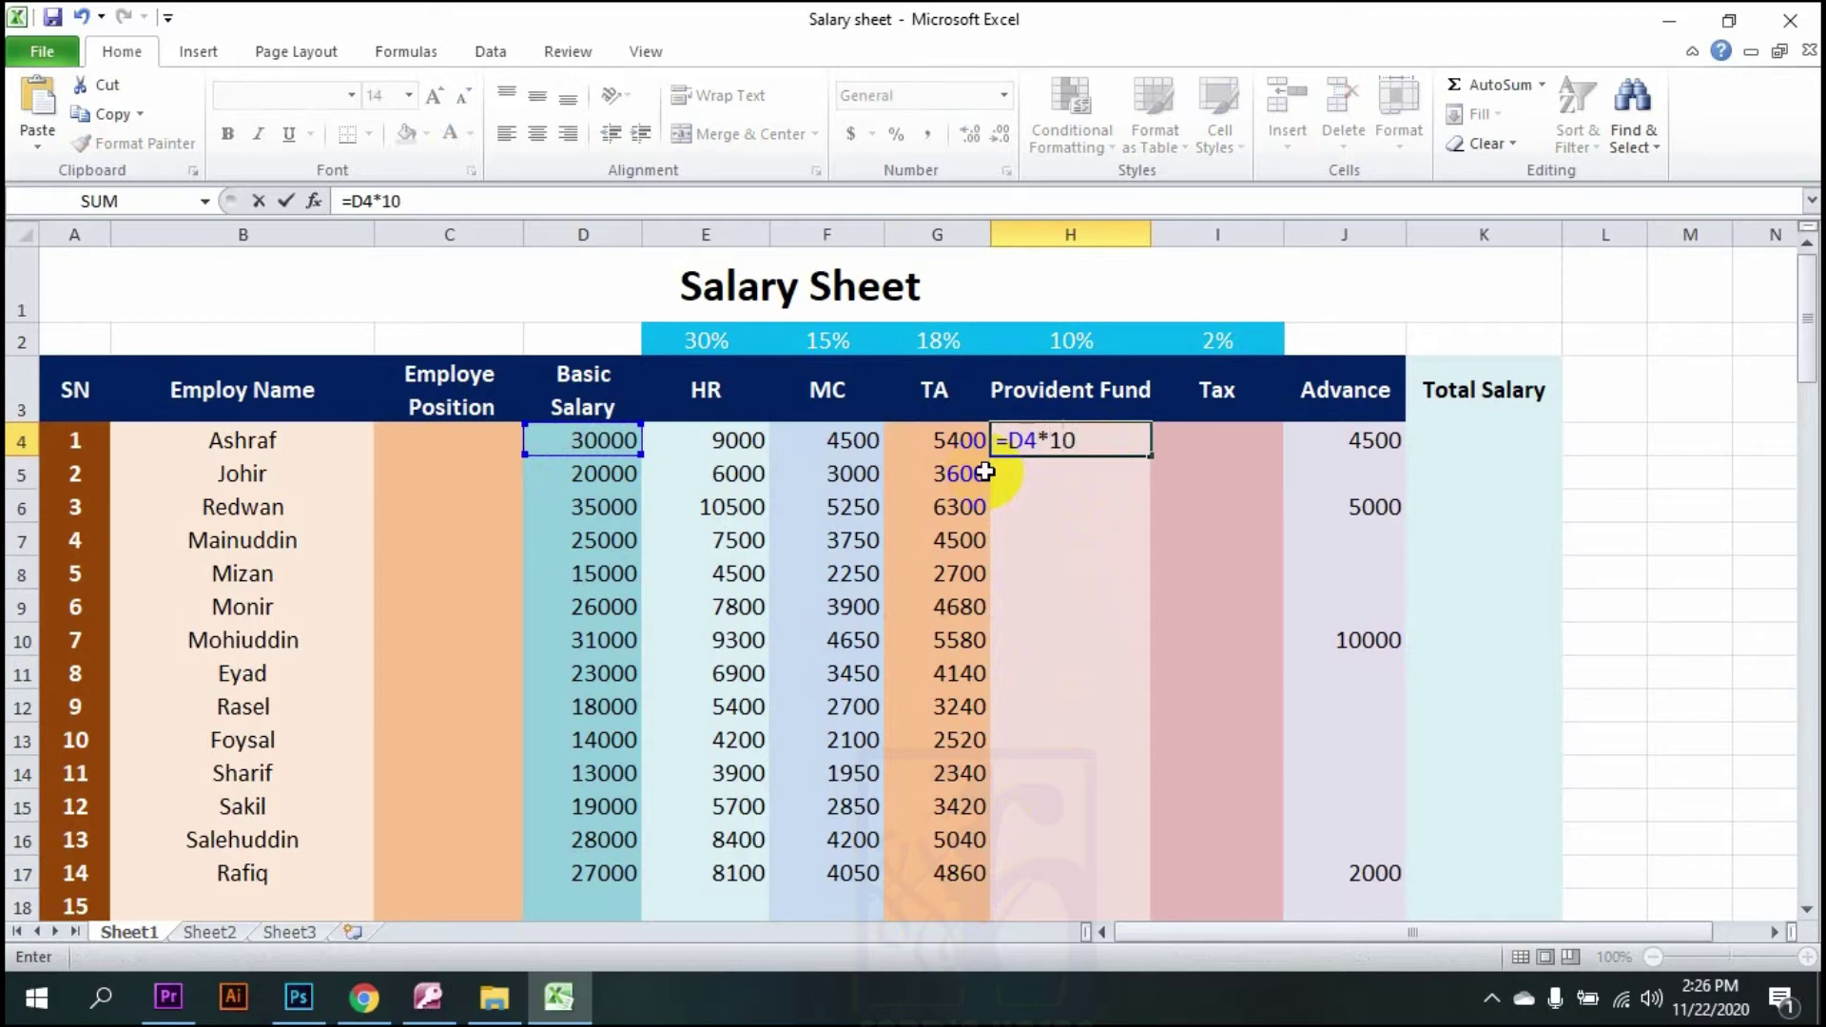
{"action": "type", "text": "%"}
{"action": "key", "text": "Return"}
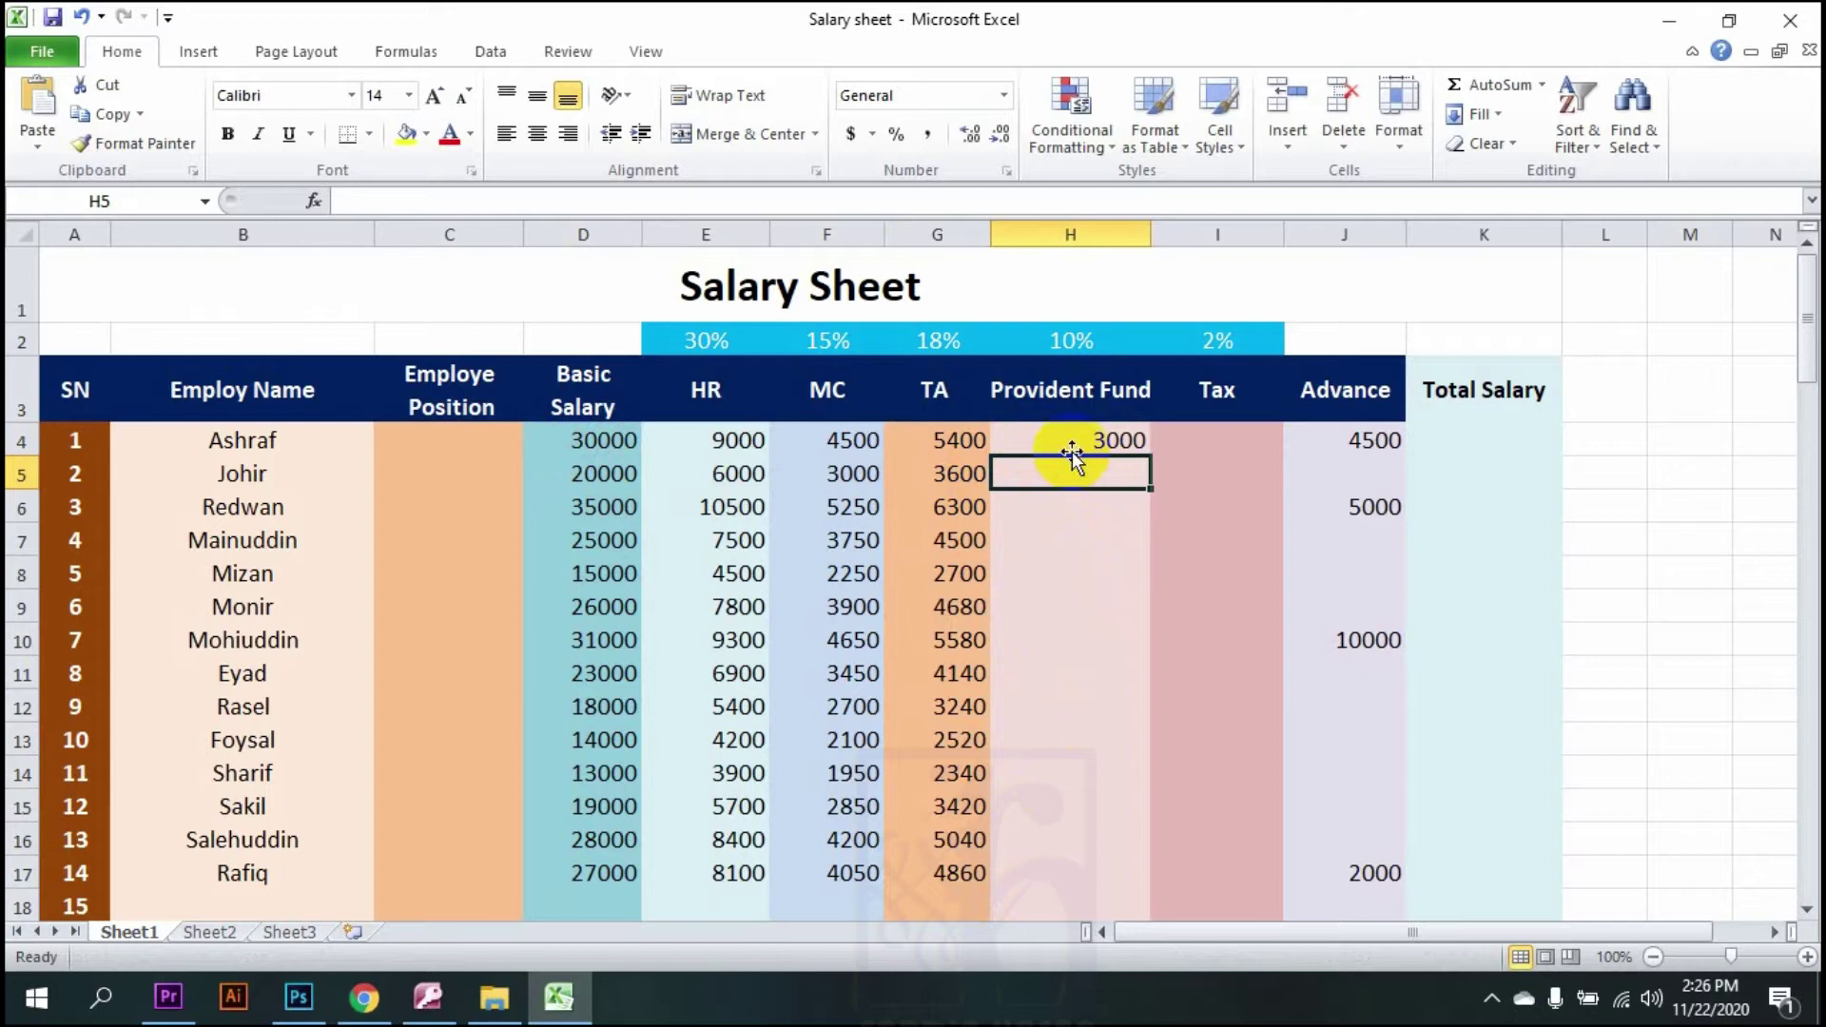
{"action": "left_click", "coordinate": [1125, 442]}
{"action": "left_click_drag", "start_coordinate": [1150, 456], "coordinate": [1223, 889]}
- Enter =D4*2% in I4 and fill it down through I17, 600 down to 540
{"action": "left_click", "coordinate": [1202, 439]}
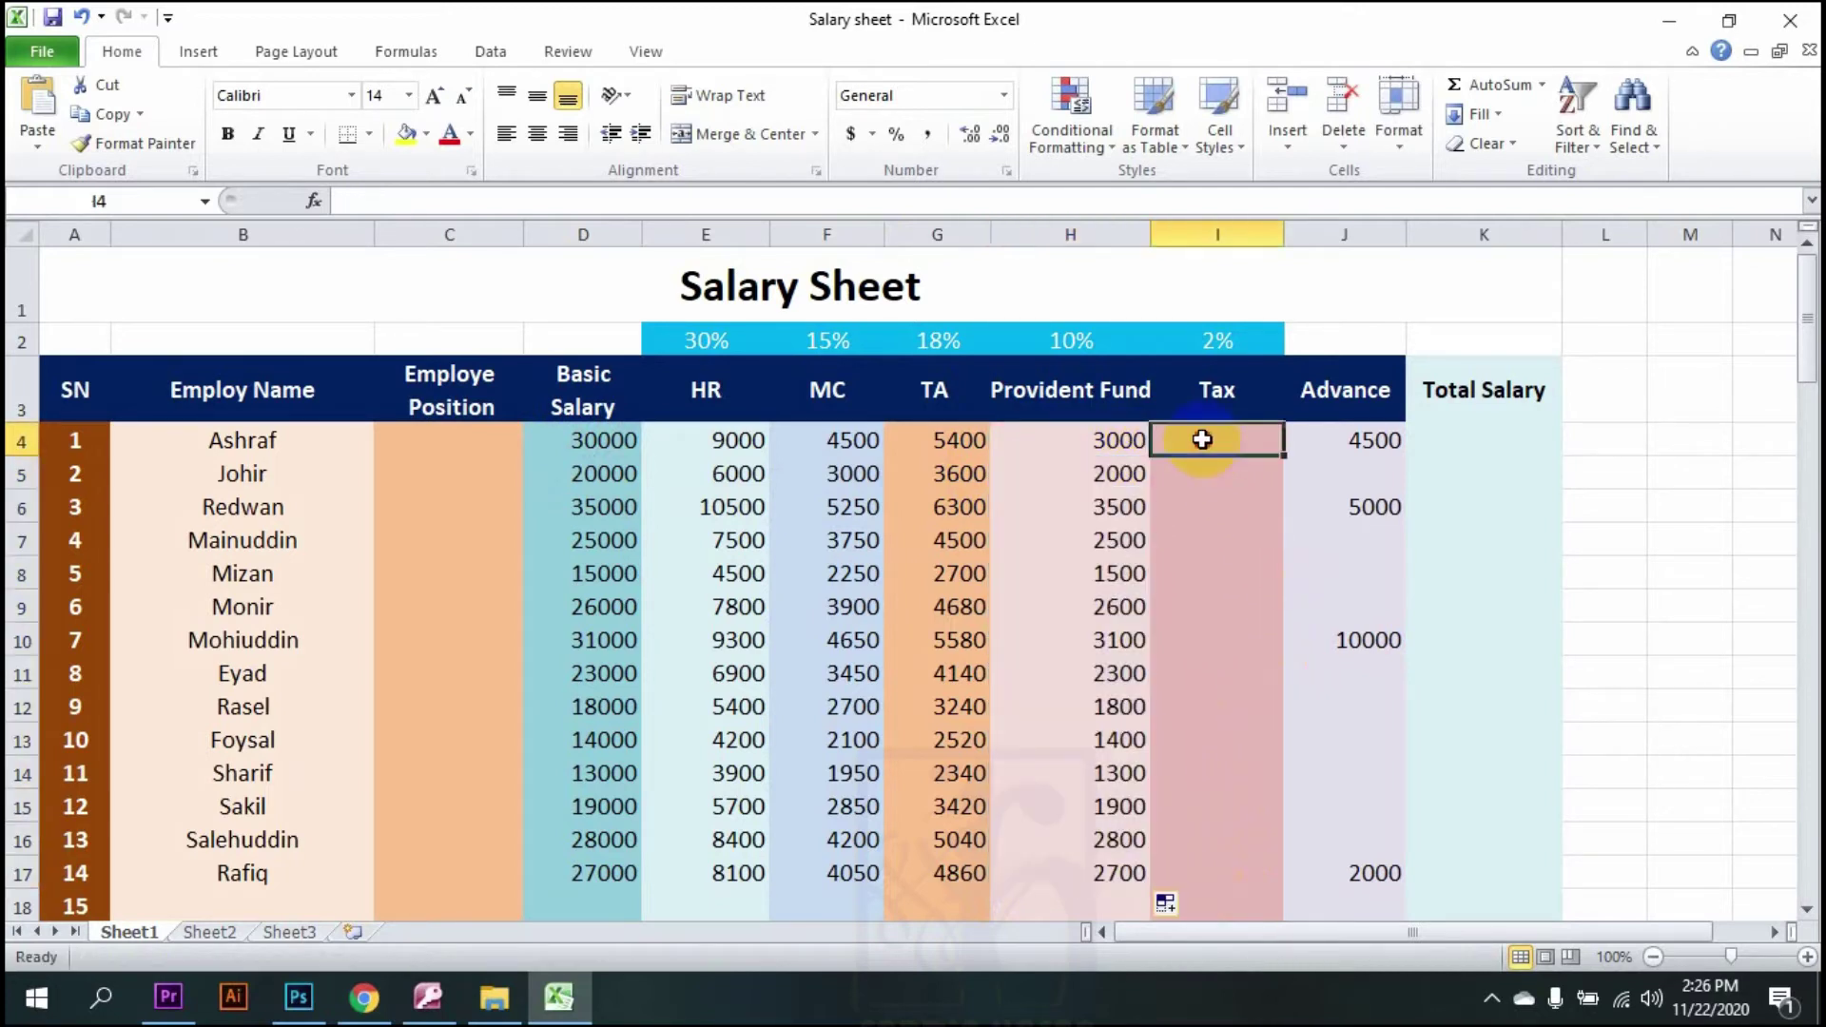
{"action": "type", "text": "="}
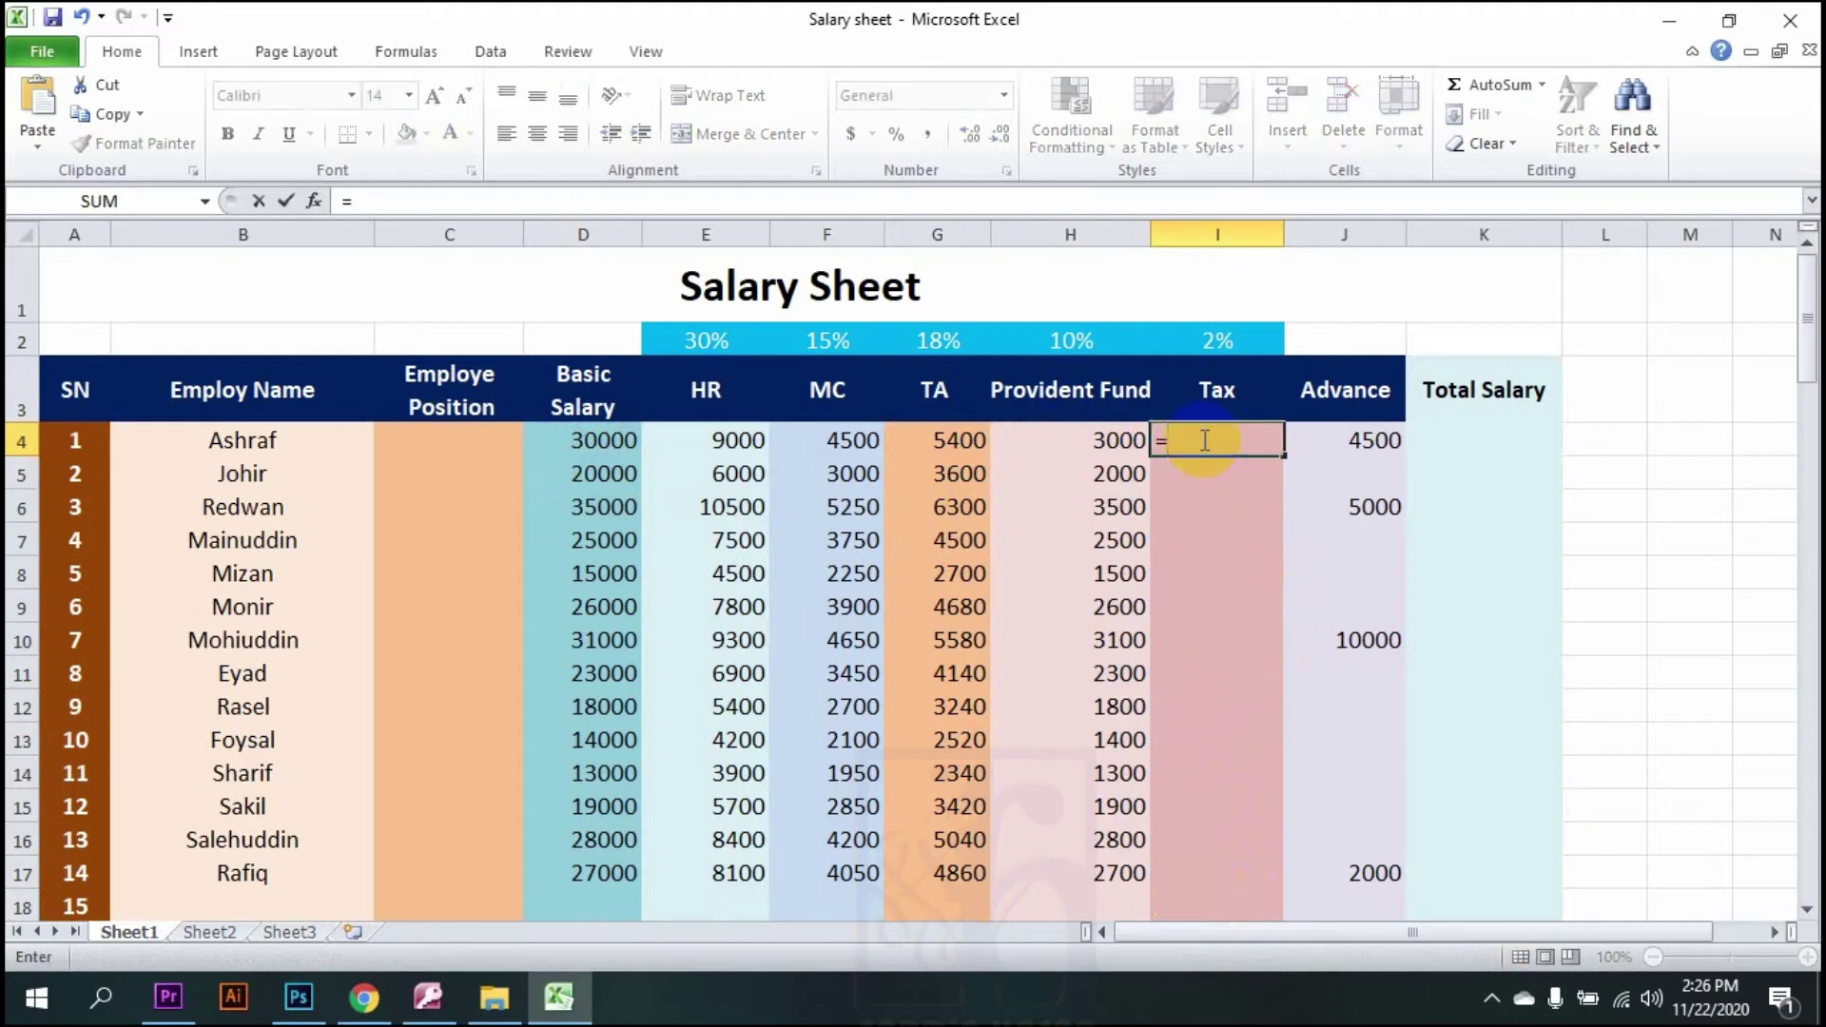
{"action": "left_click", "coordinate": [574, 439]}
{"action": "type", "text": "*"}
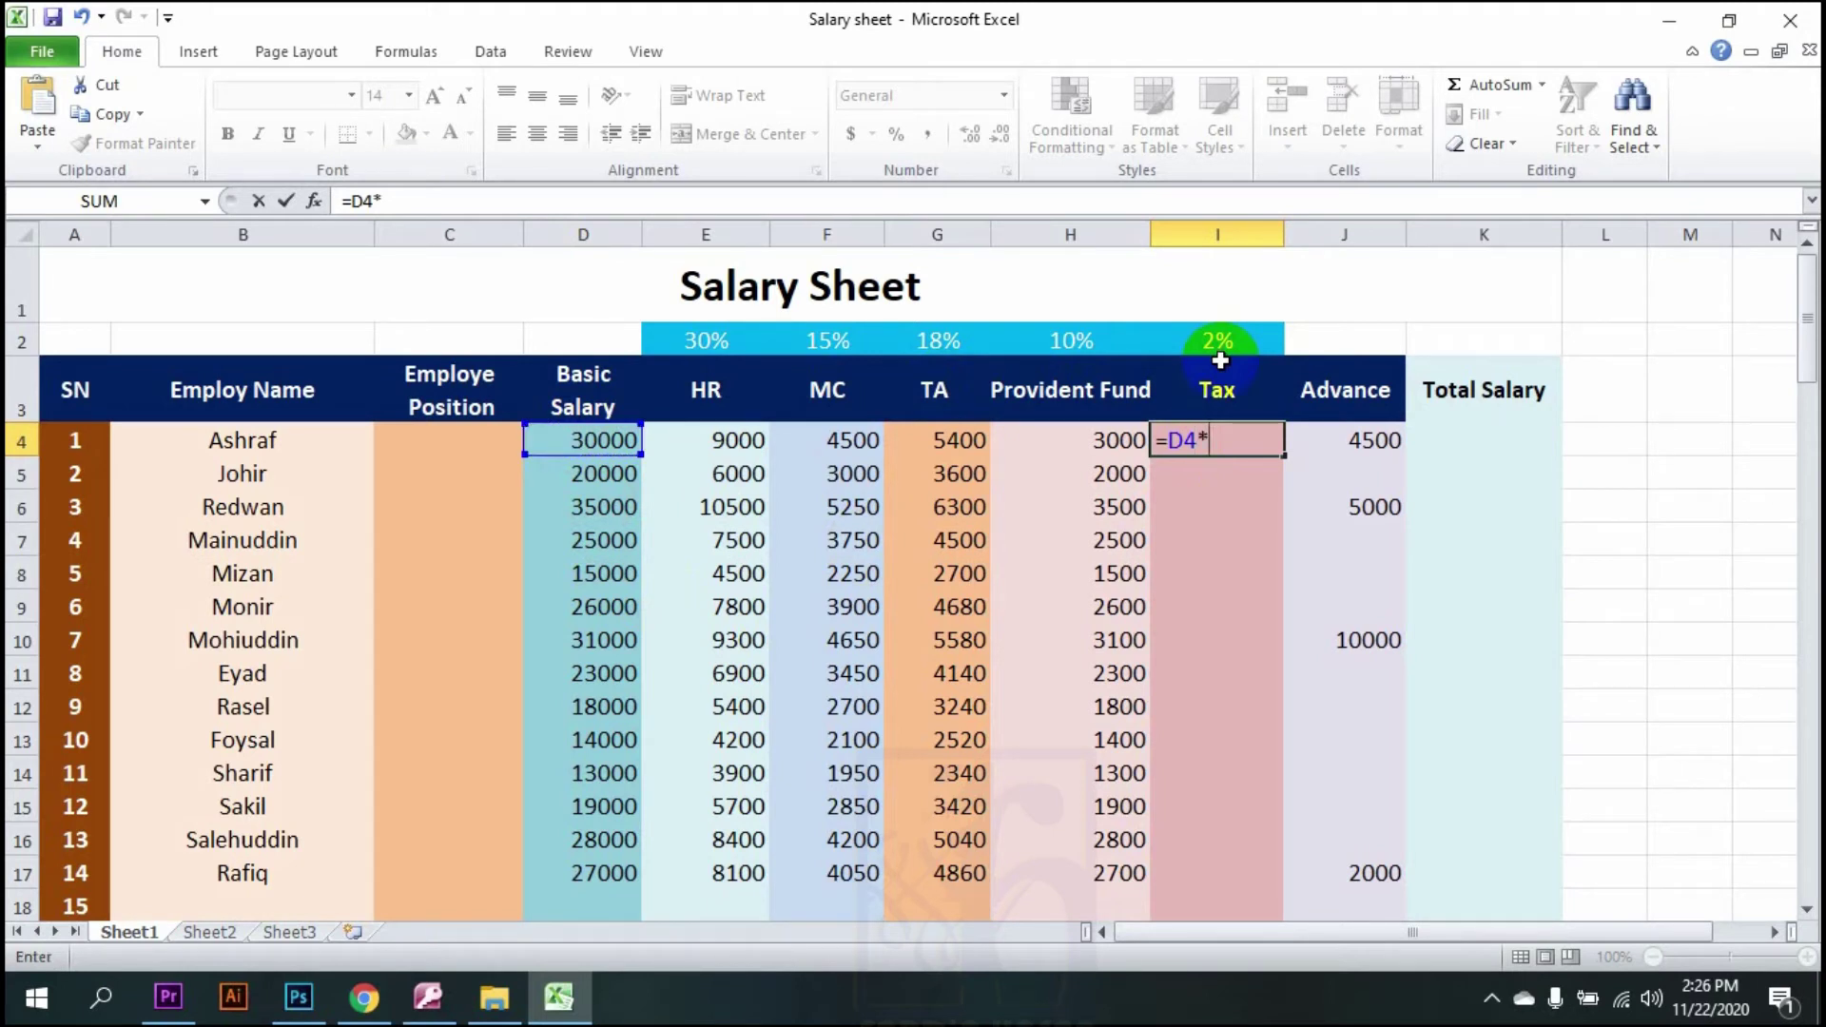
{"action": "type", "text": "2%"}
{"action": "key", "text": "Return"}
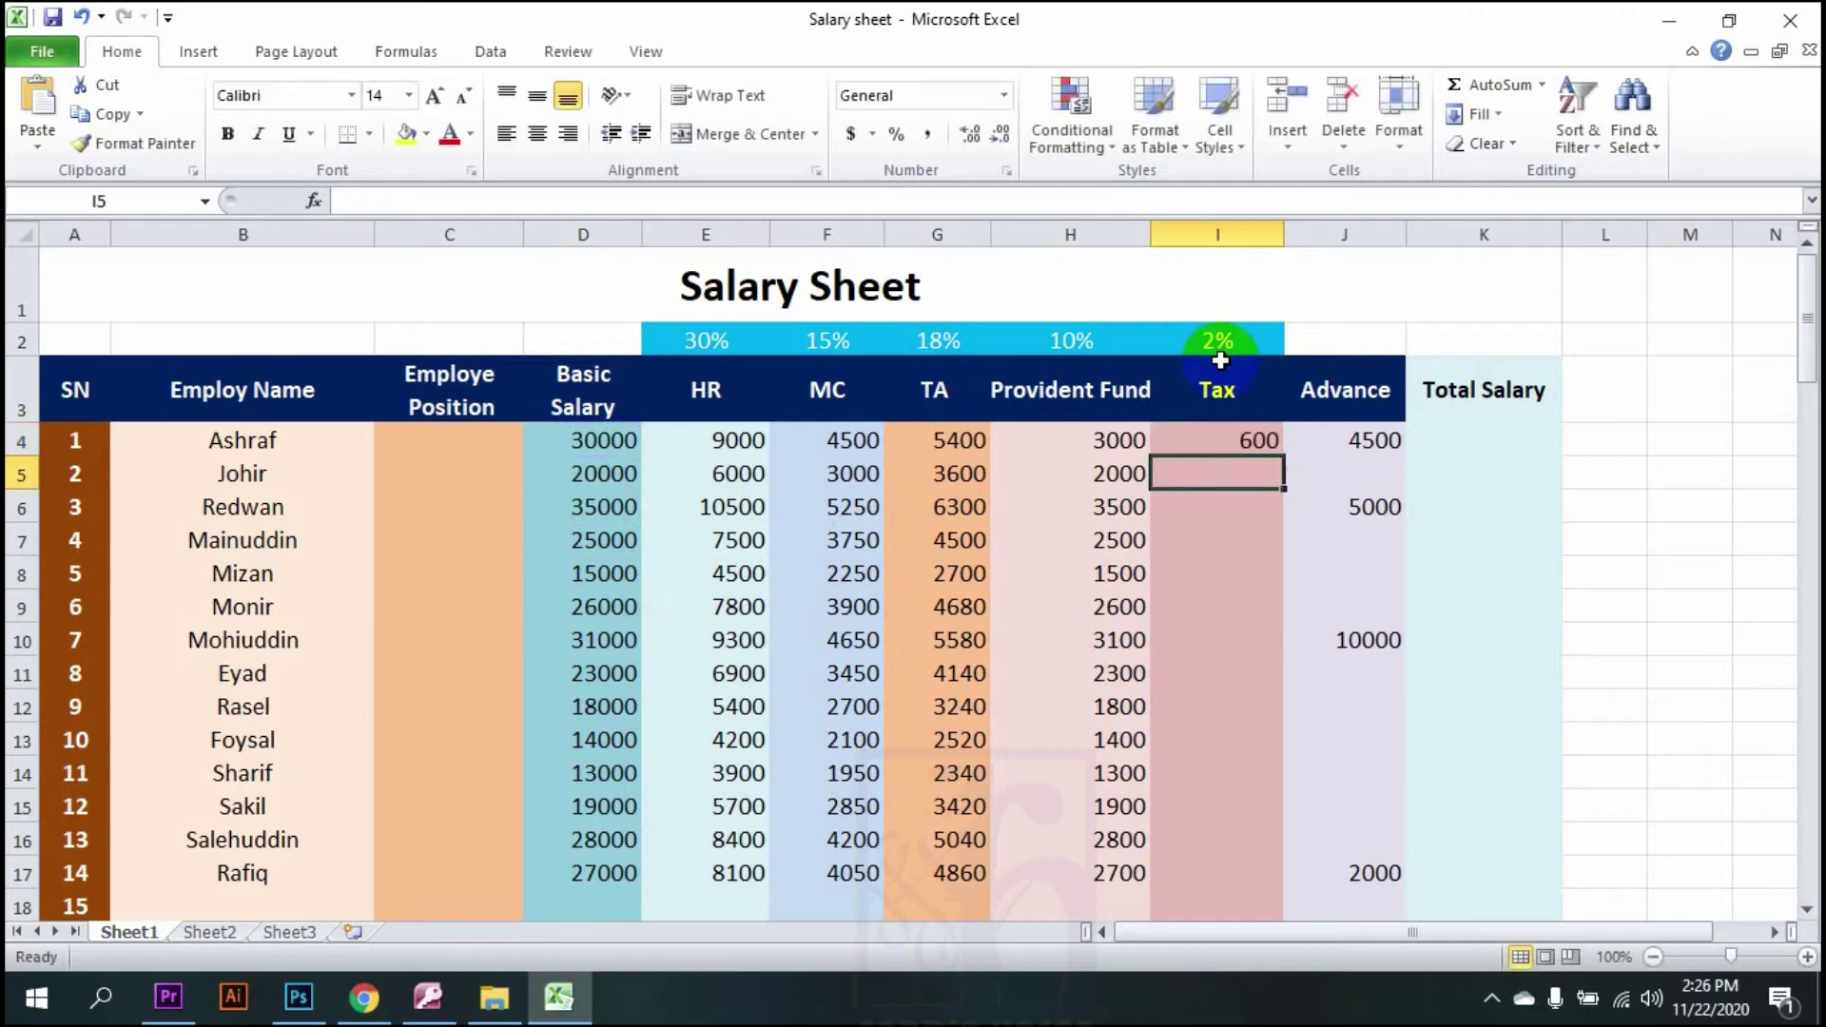
{"action": "left_click", "coordinate": [1251, 441]}
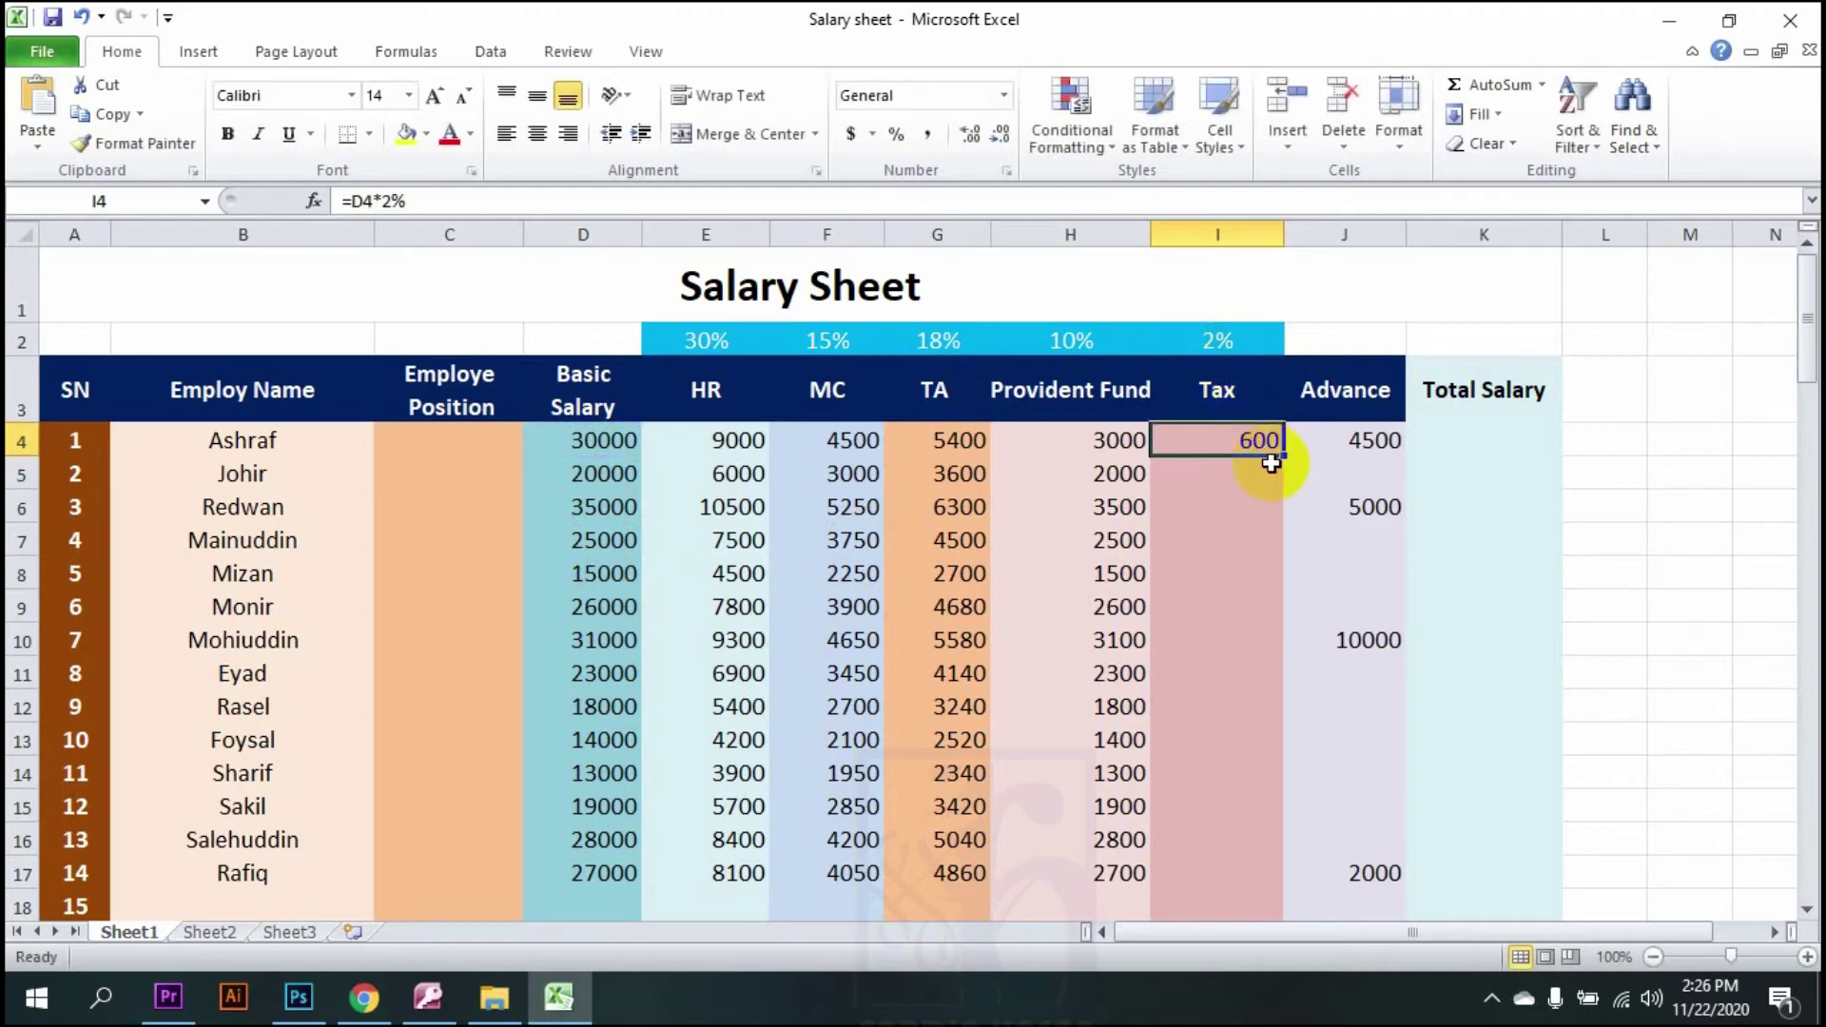
{"action": "left_click_drag", "start_coordinate": [1281, 456], "coordinate": [1262, 908]}
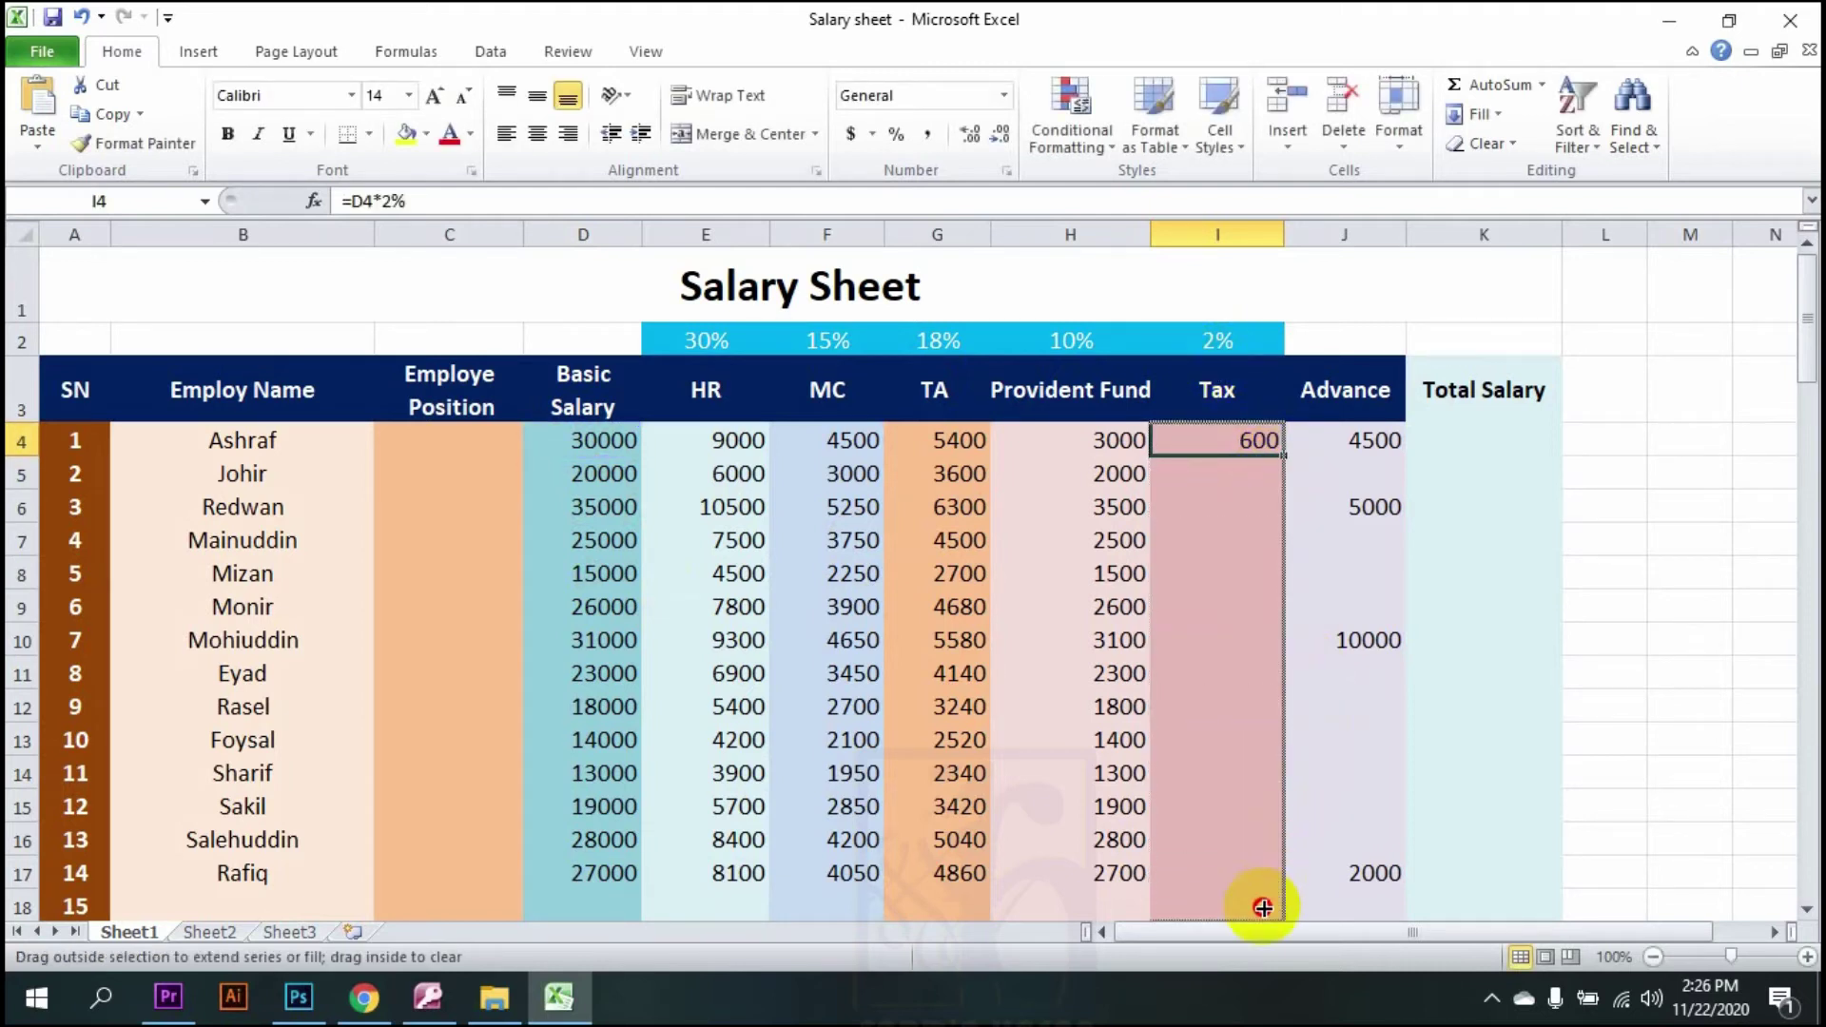
{"action": "left_click_drag", "start_coordinate": [1261, 907], "coordinate": [1252, 884]}
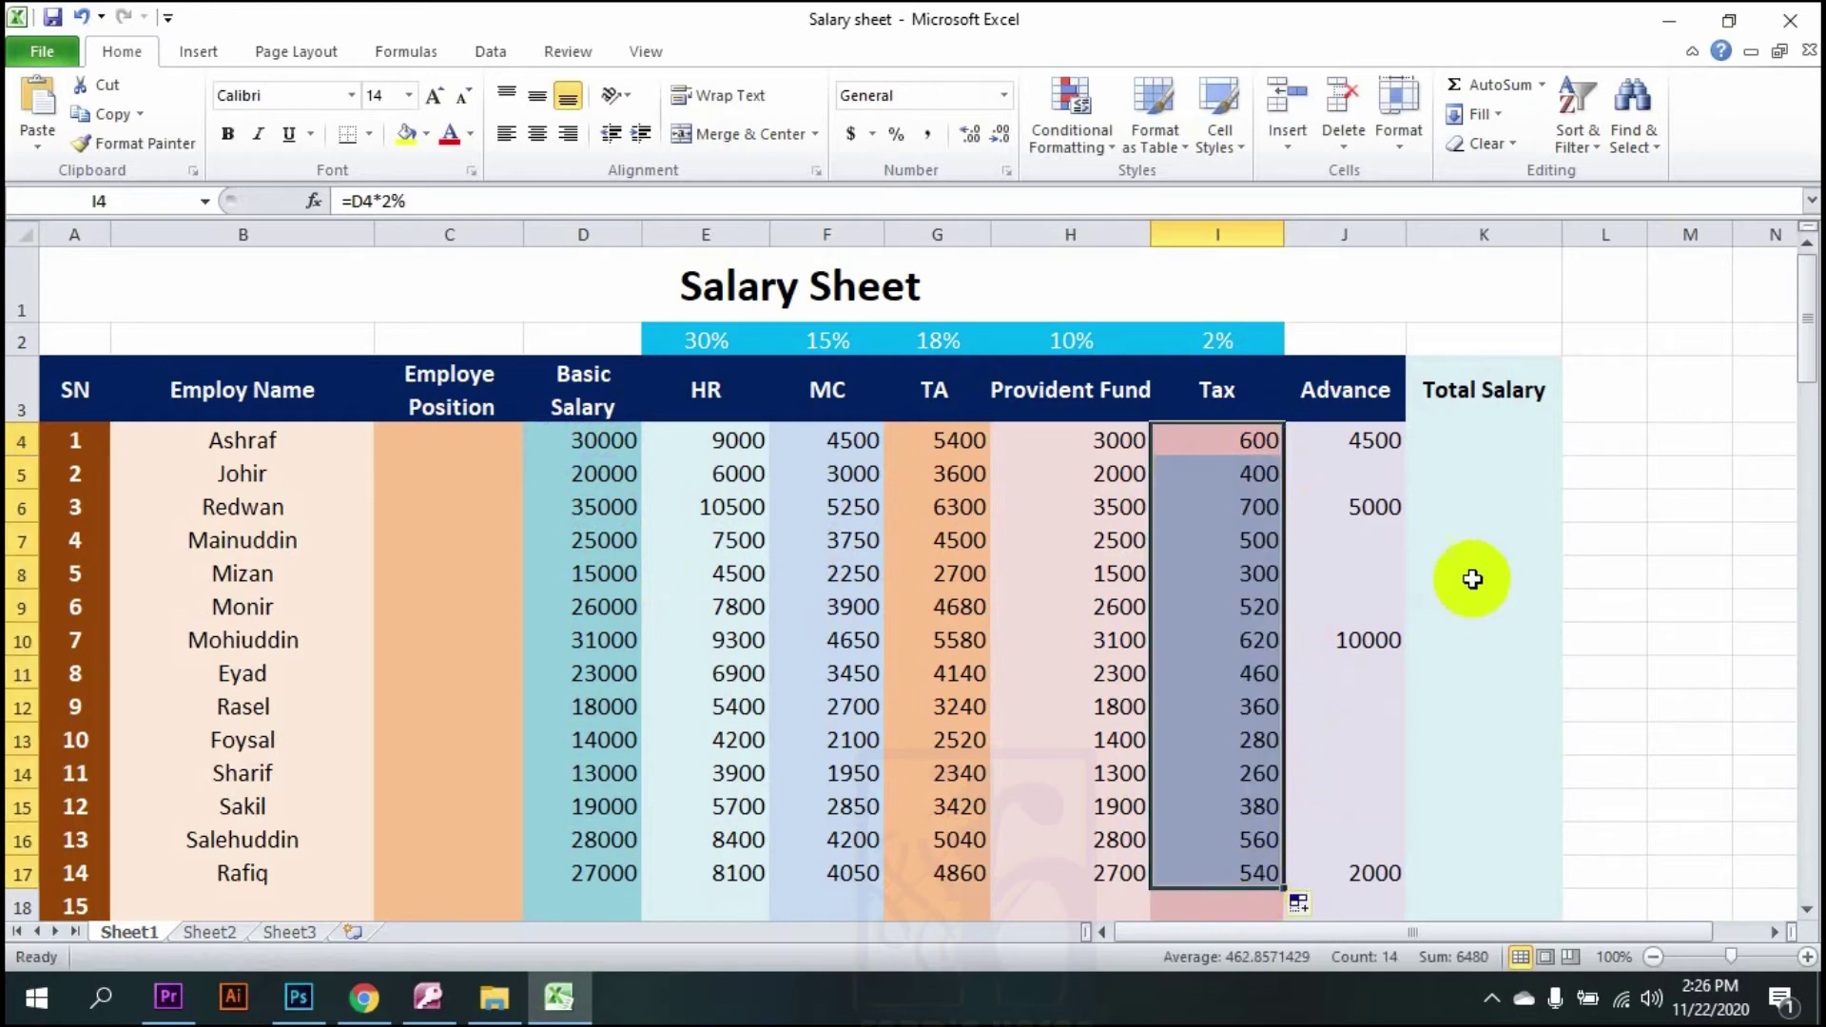
{"action": "left_click", "coordinate": [1466, 432]}
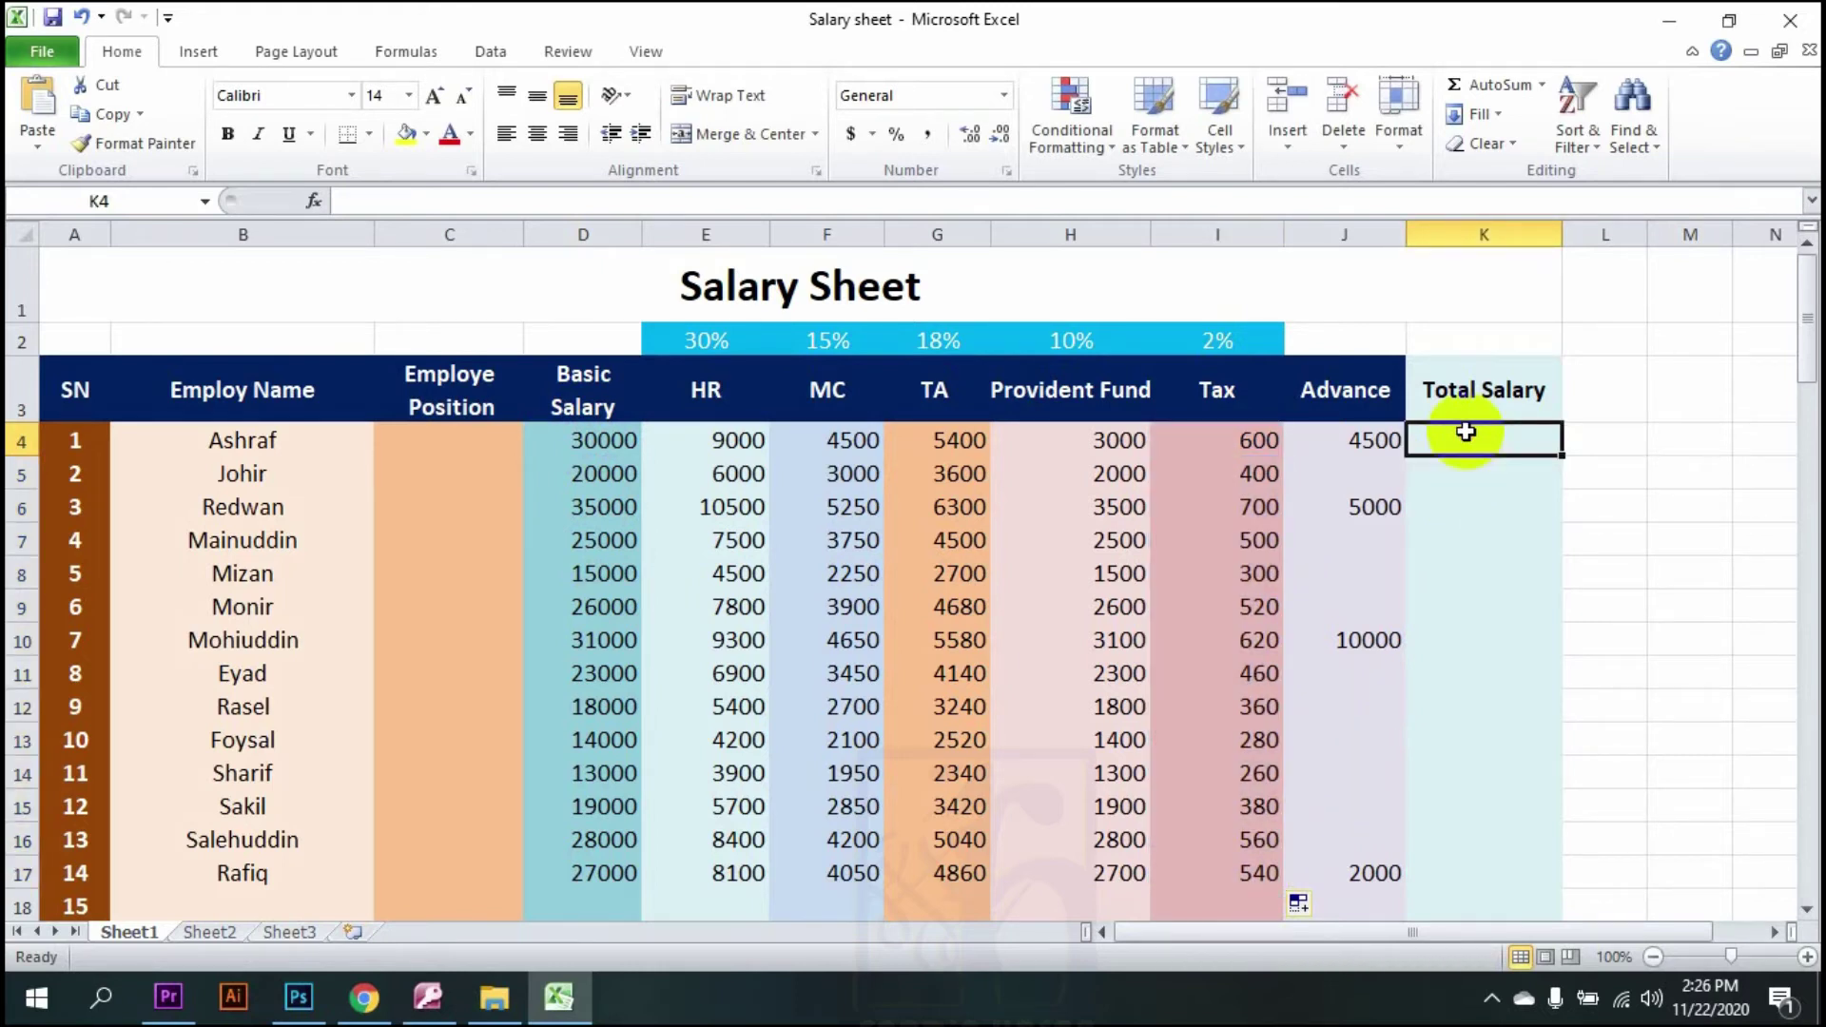
{"action": "left_click", "coordinate": [1117, 404]}
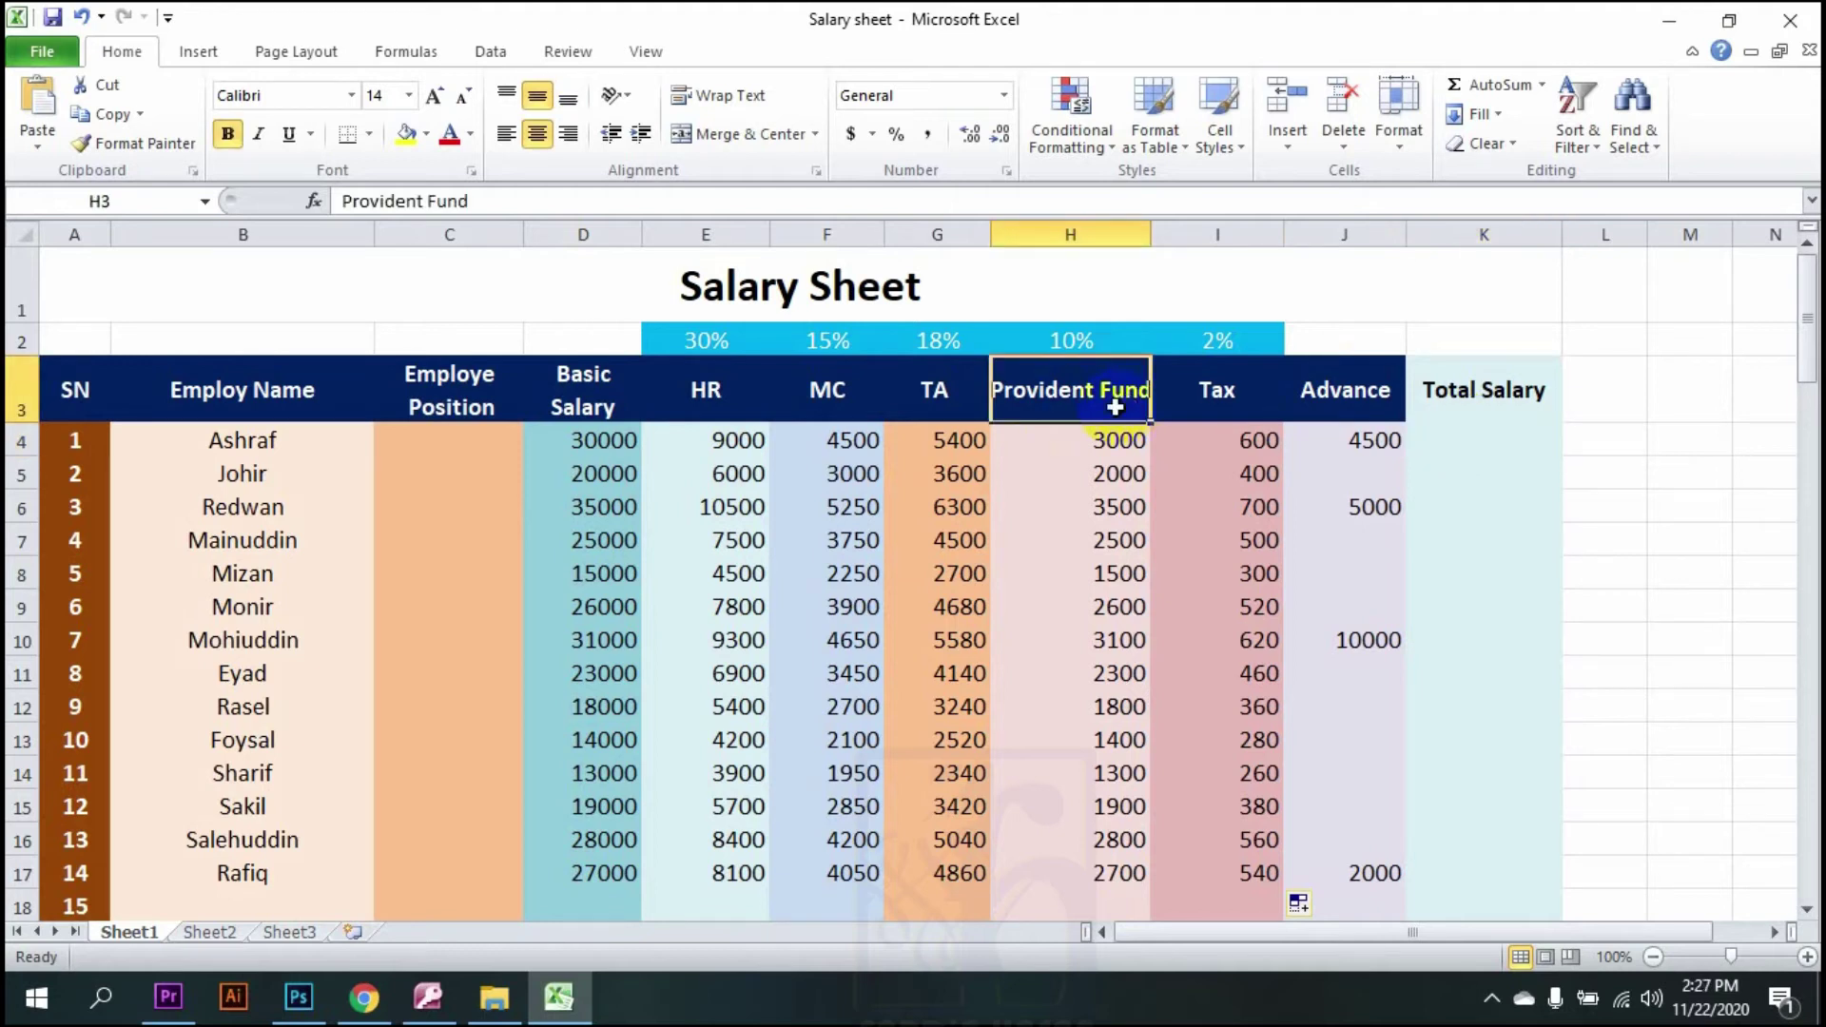
{"action": "left_click", "coordinate": [1324, 385]}
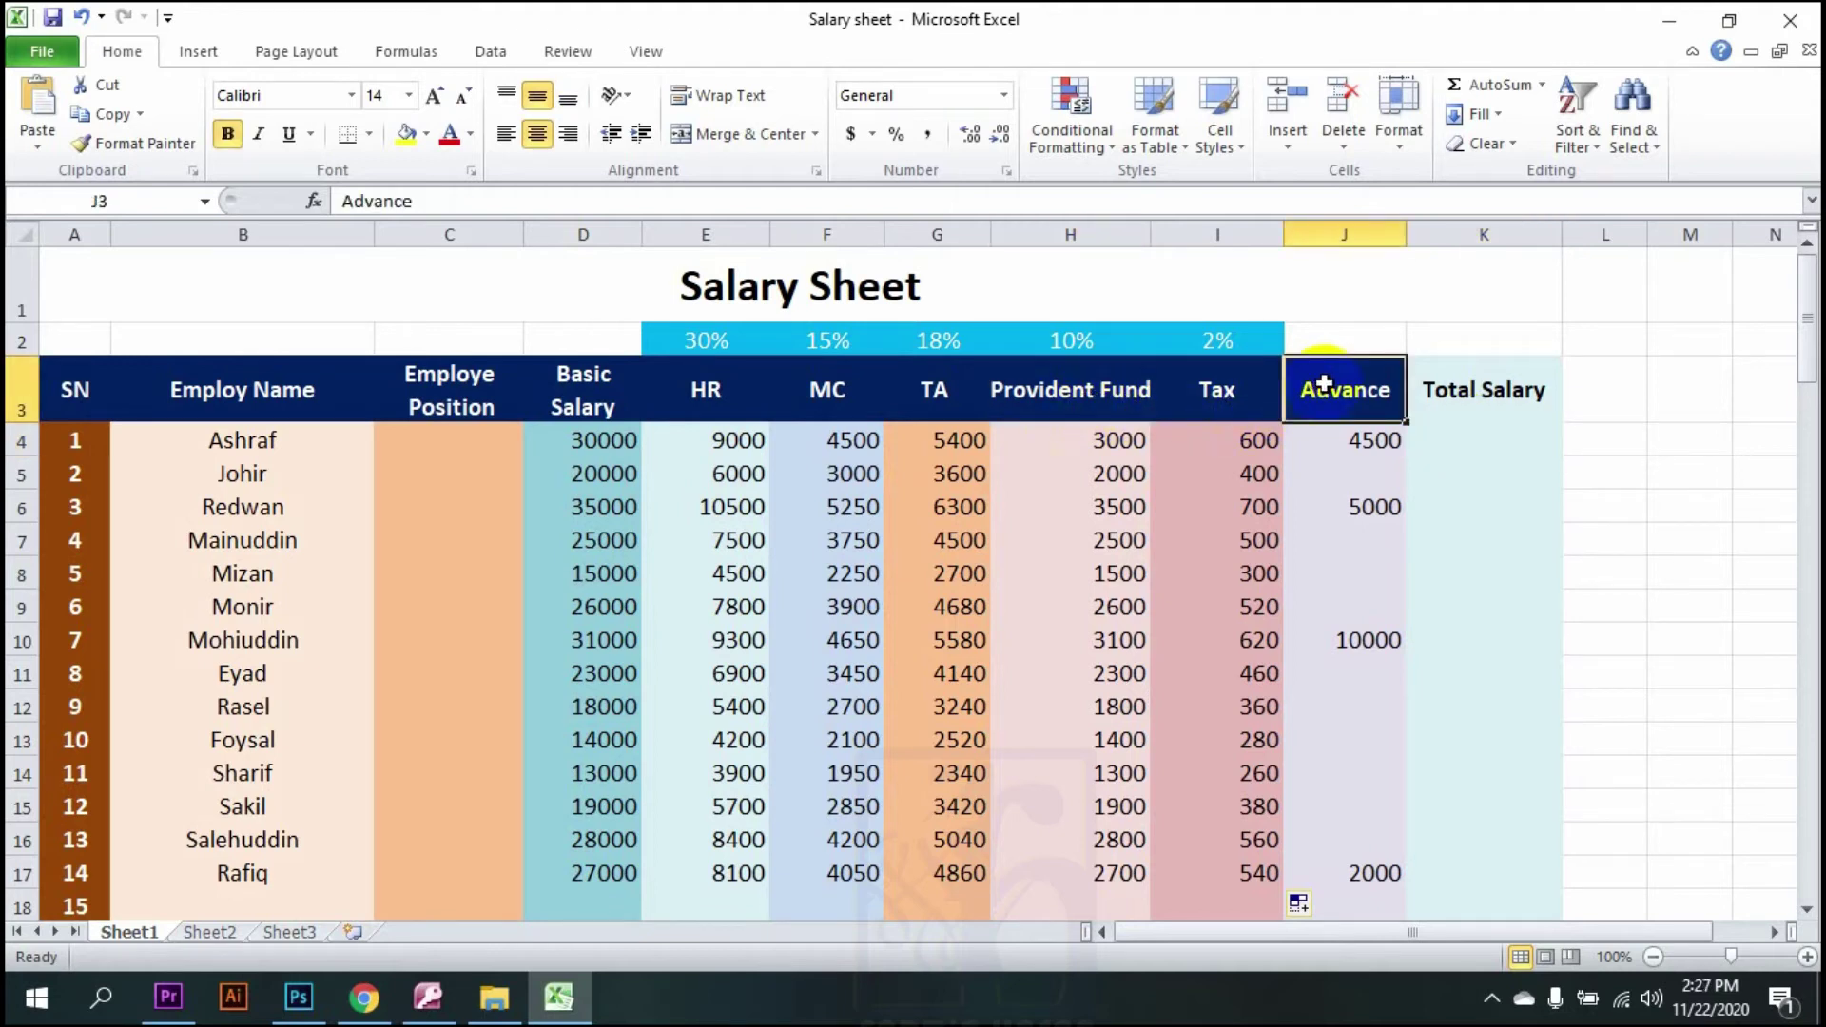
{"action": "left_click", "coordinate": [1112, 393]}
{"action": "left_click", "coordinate": [1227, 398]}
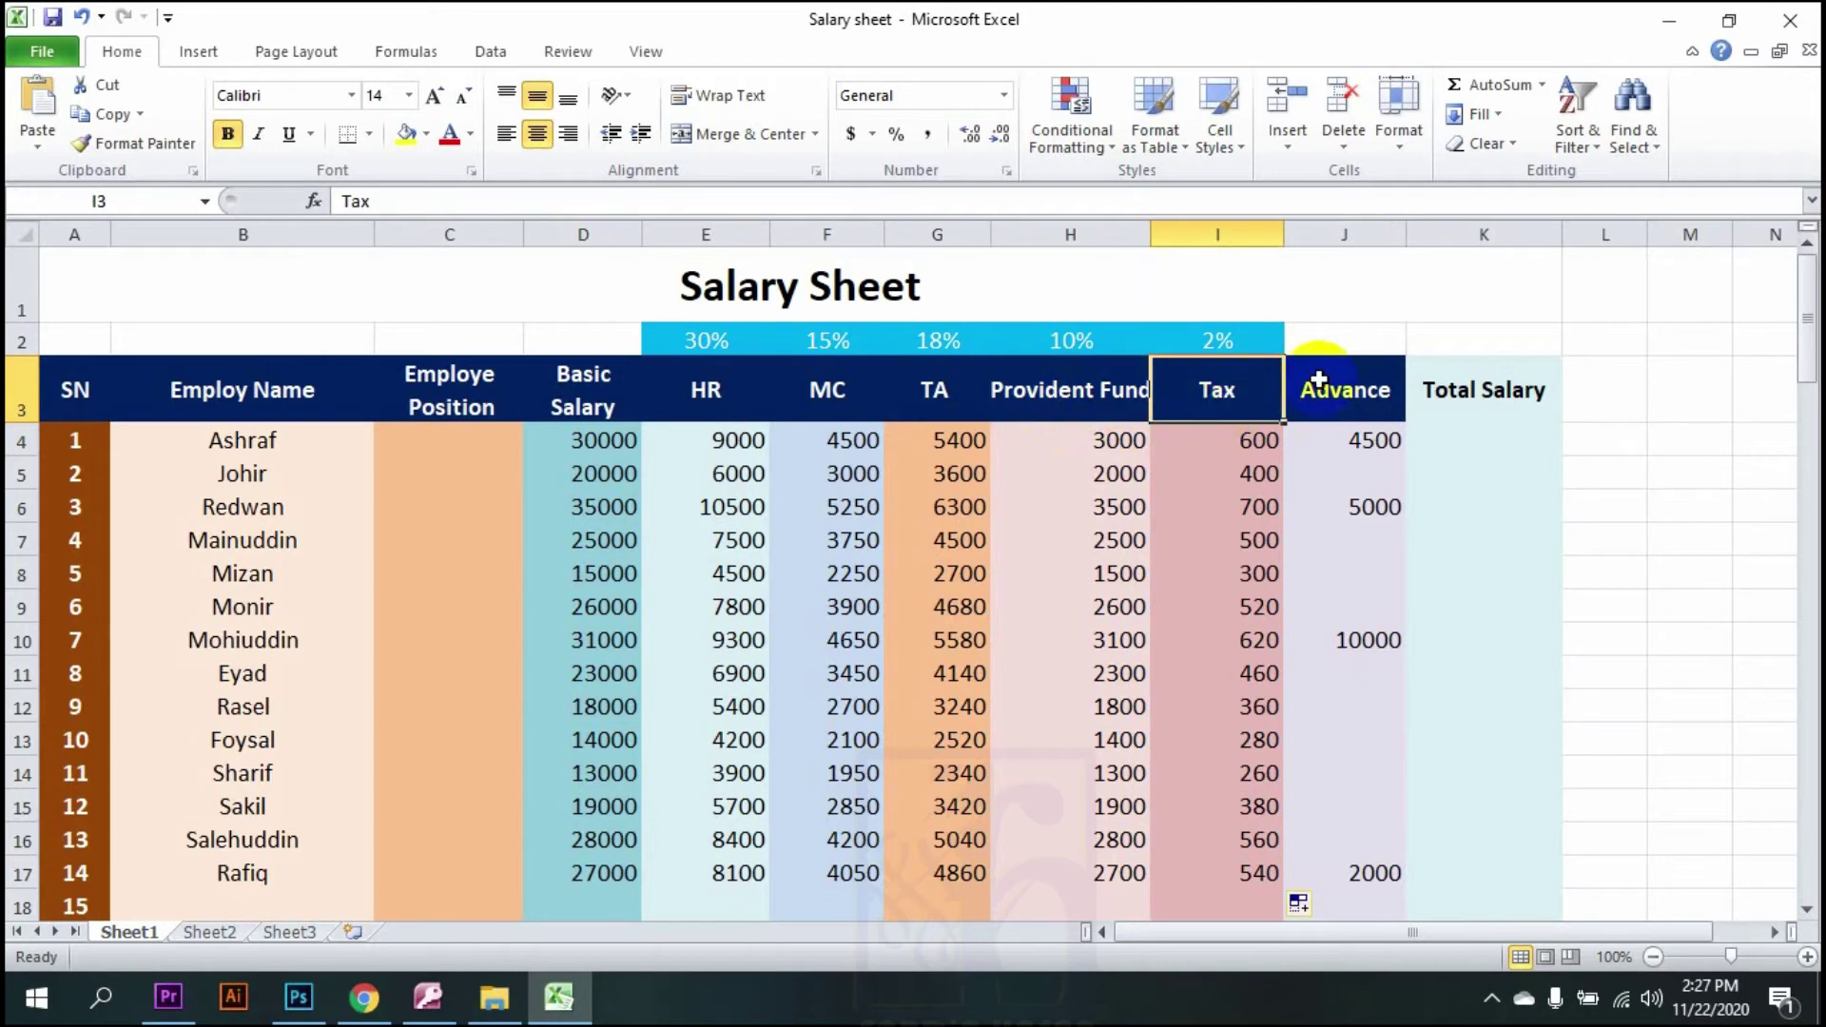
{"action": "left_click", "coordinate": [1370, 388]}
{"action": "left_click_drag", "start_coordinate": [1117, 395], "coordinate": [1311, 426]}
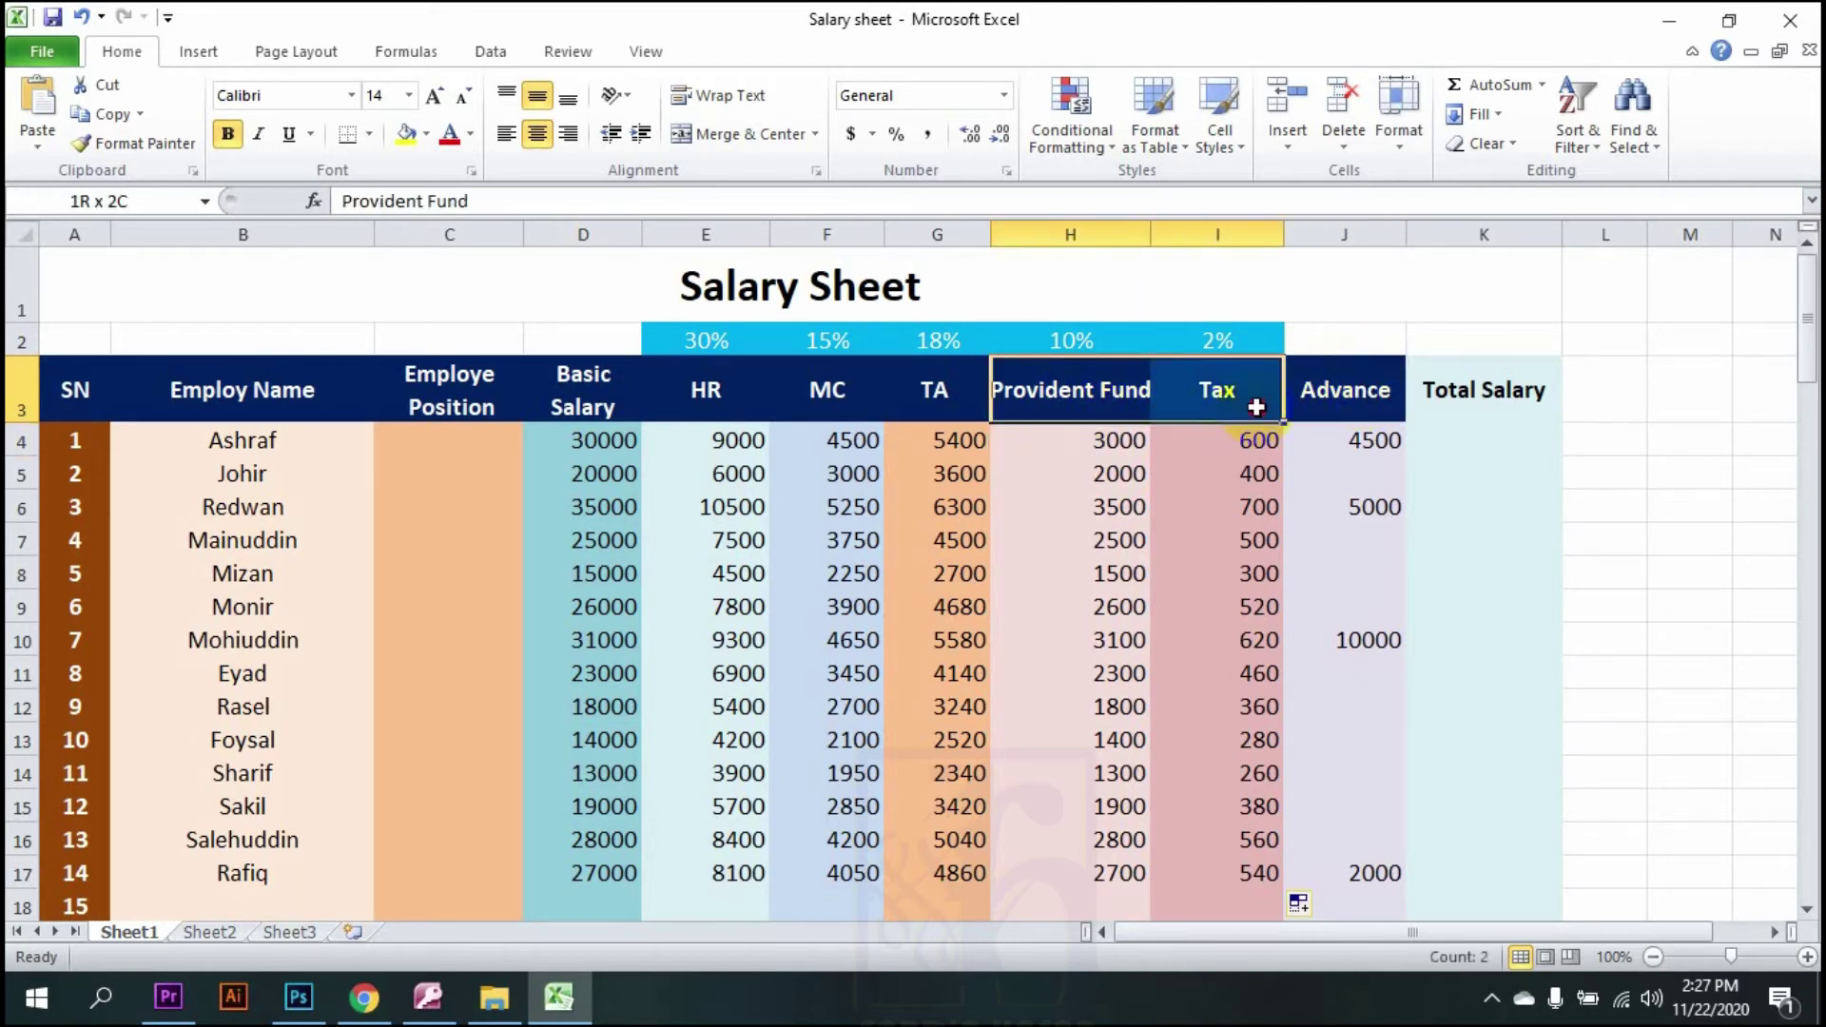
{"action": "left_click", "coordinate": [1466, 431]}
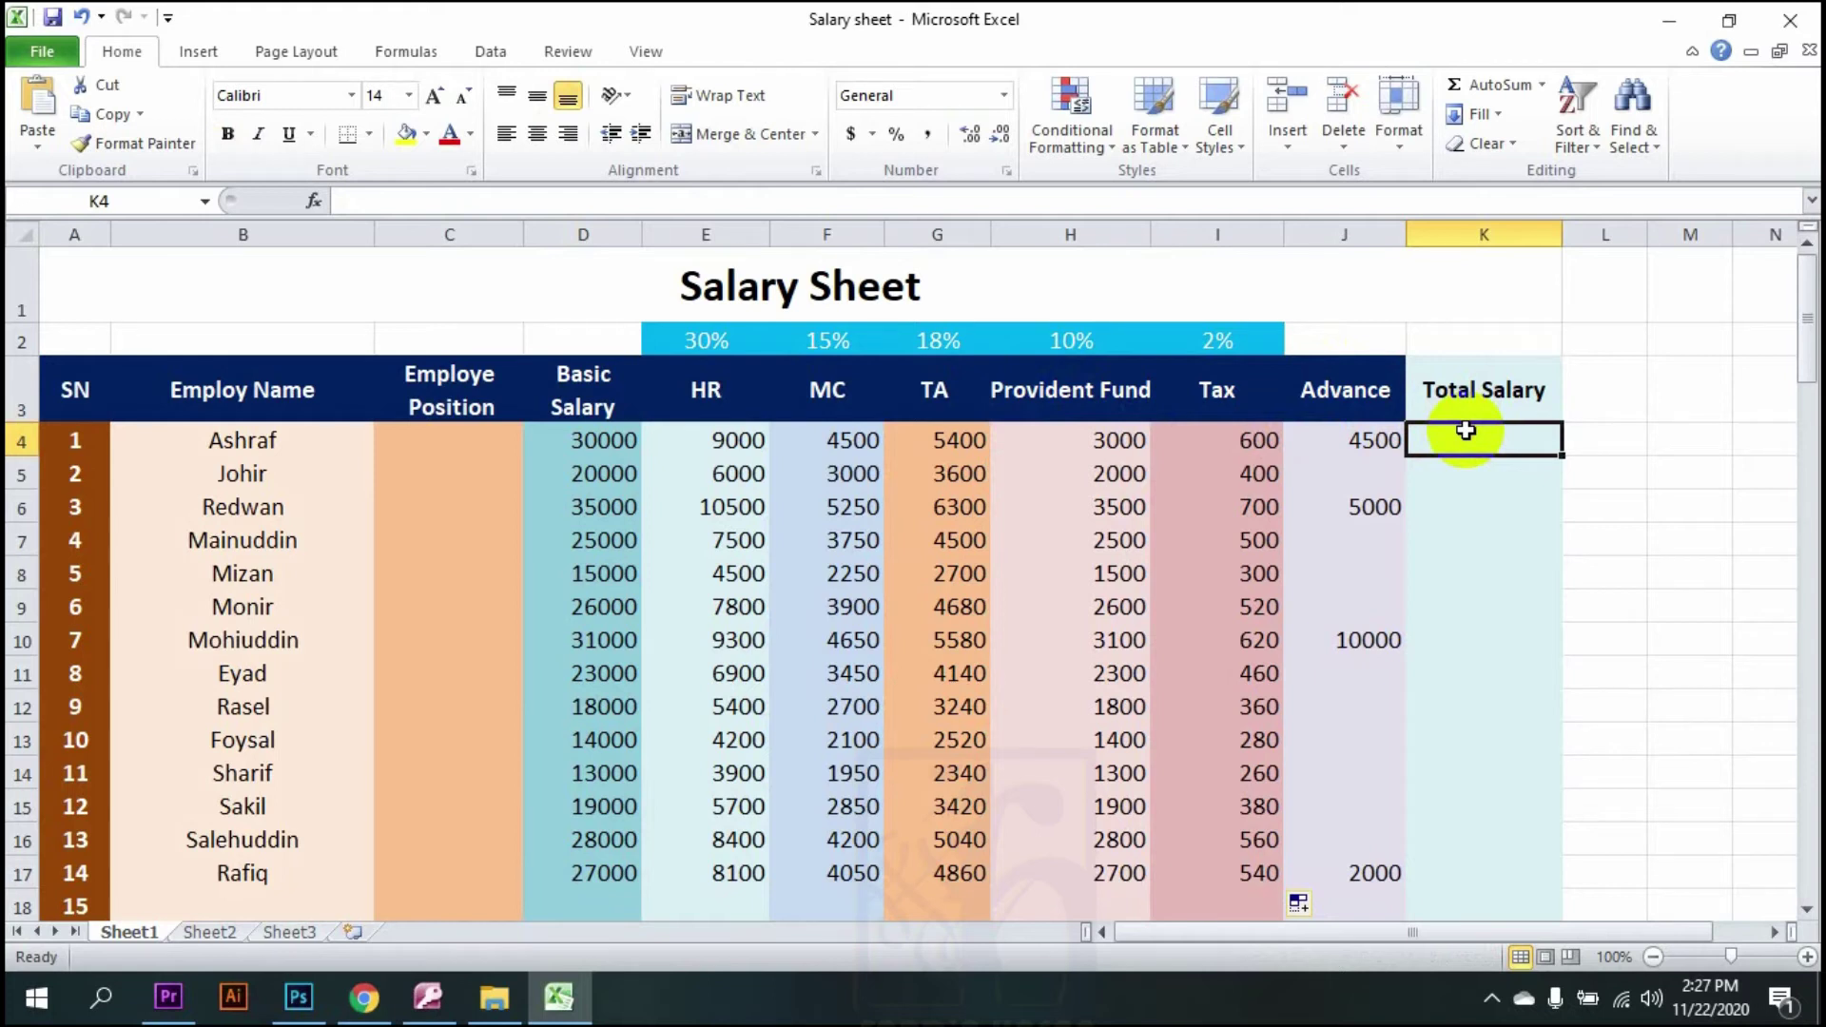
- Start K4's formula adding basic salary, HR, MC and TA: =D4+E4+F4+G4
{"action": "type", "text": "="}
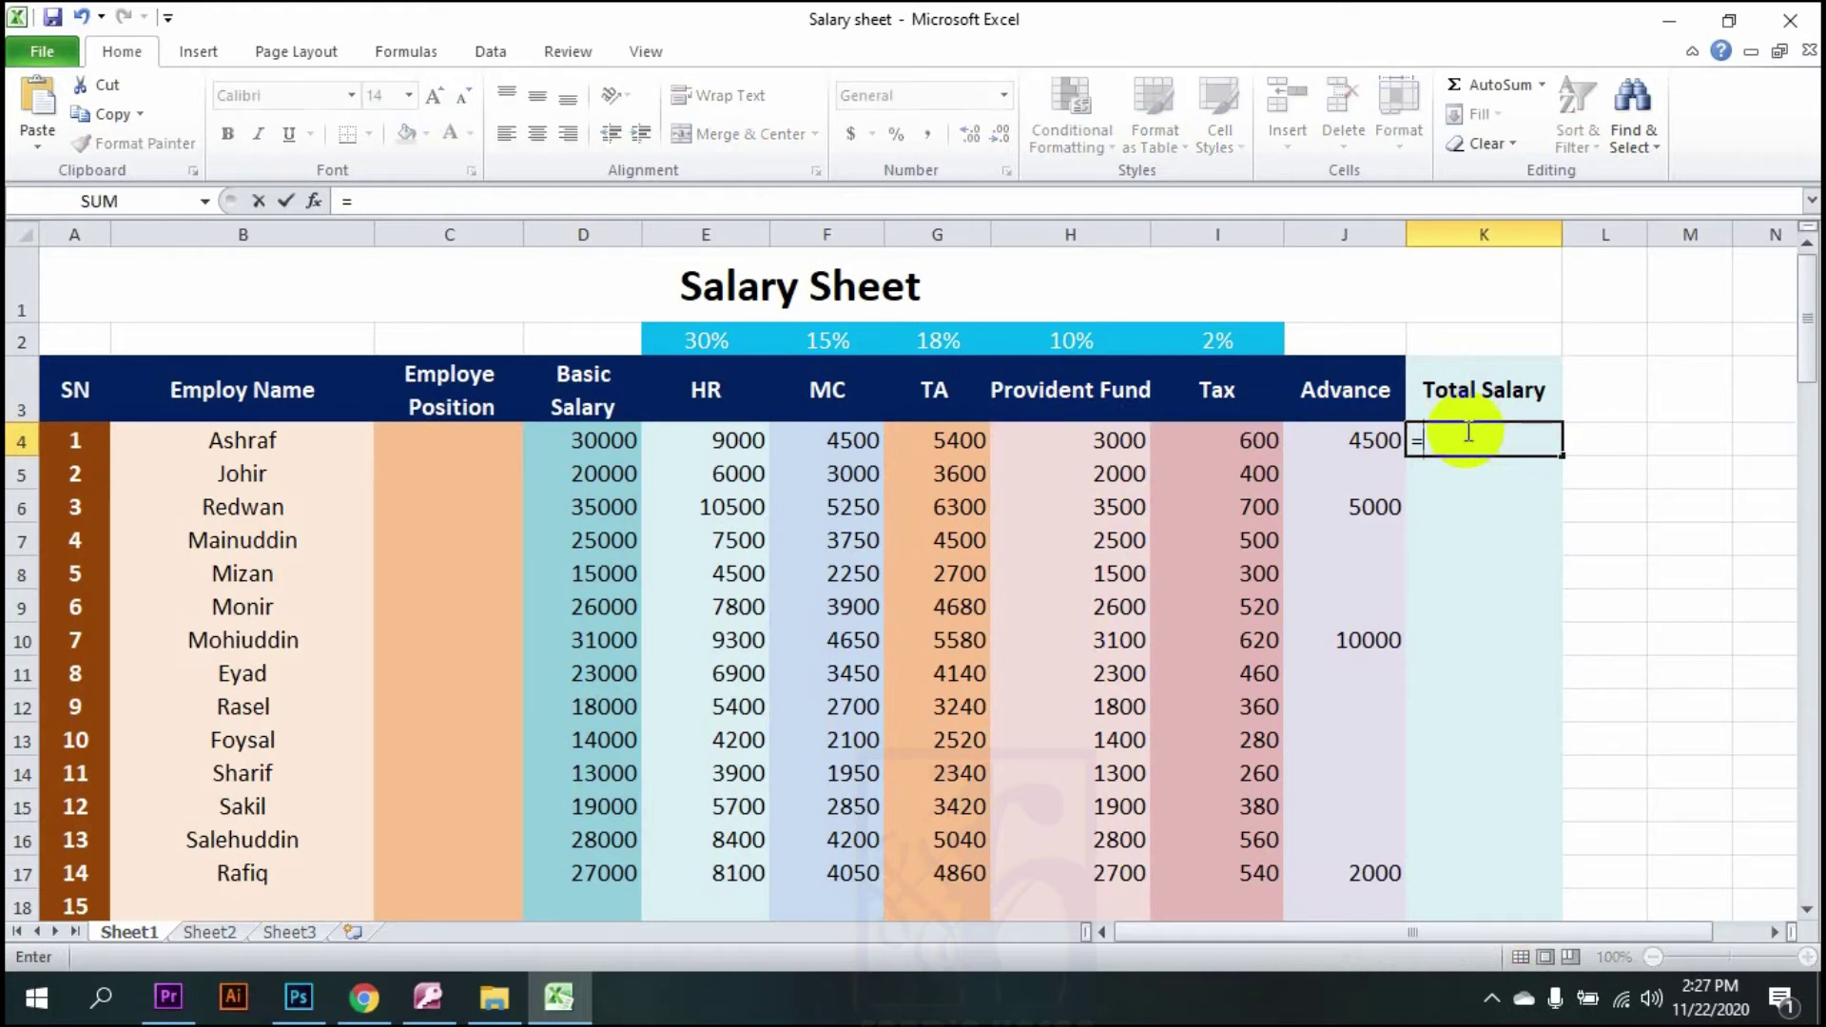
{"action": "left_click", "coordinate": [591, 436]}
{"action": "type", "text": "+"}
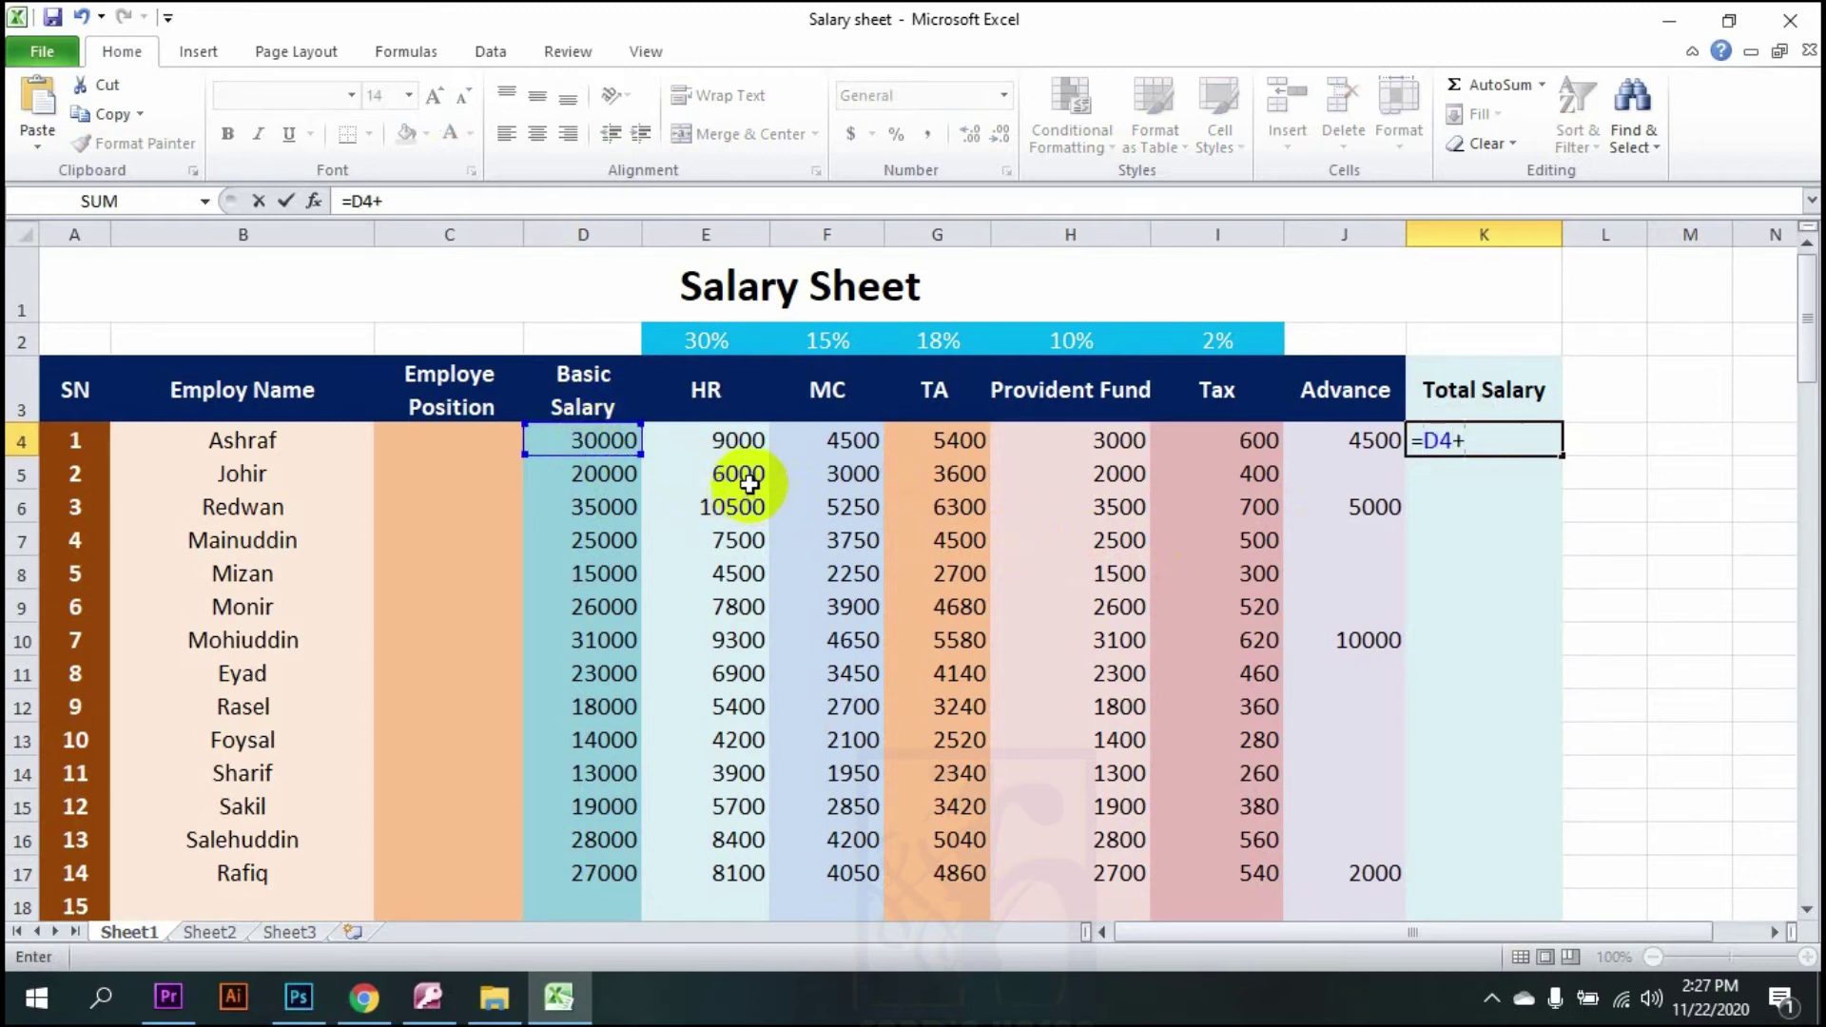
{"action": "left_click", "coordinate": [724, 447]}
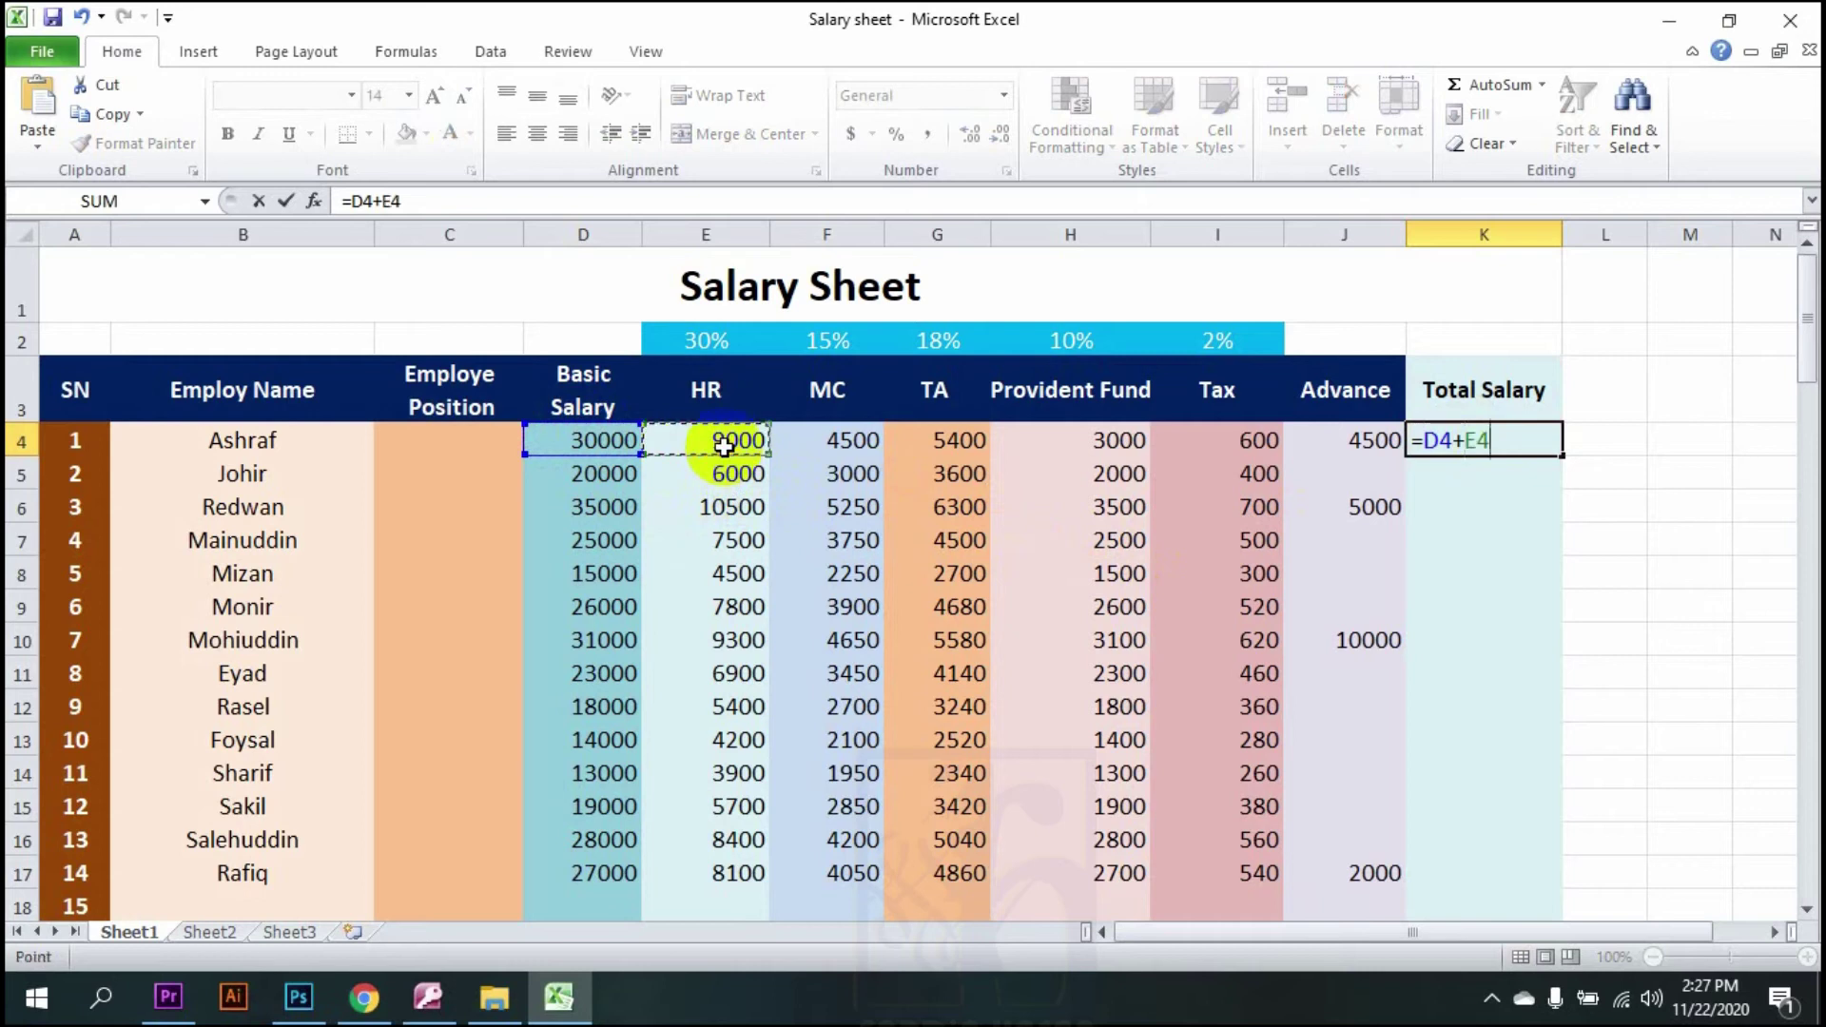
{"action": "type", "text": "+"}
{"action": "left_click", "coordinate": [843, 448]}
{"action": "type", "text": "+"}
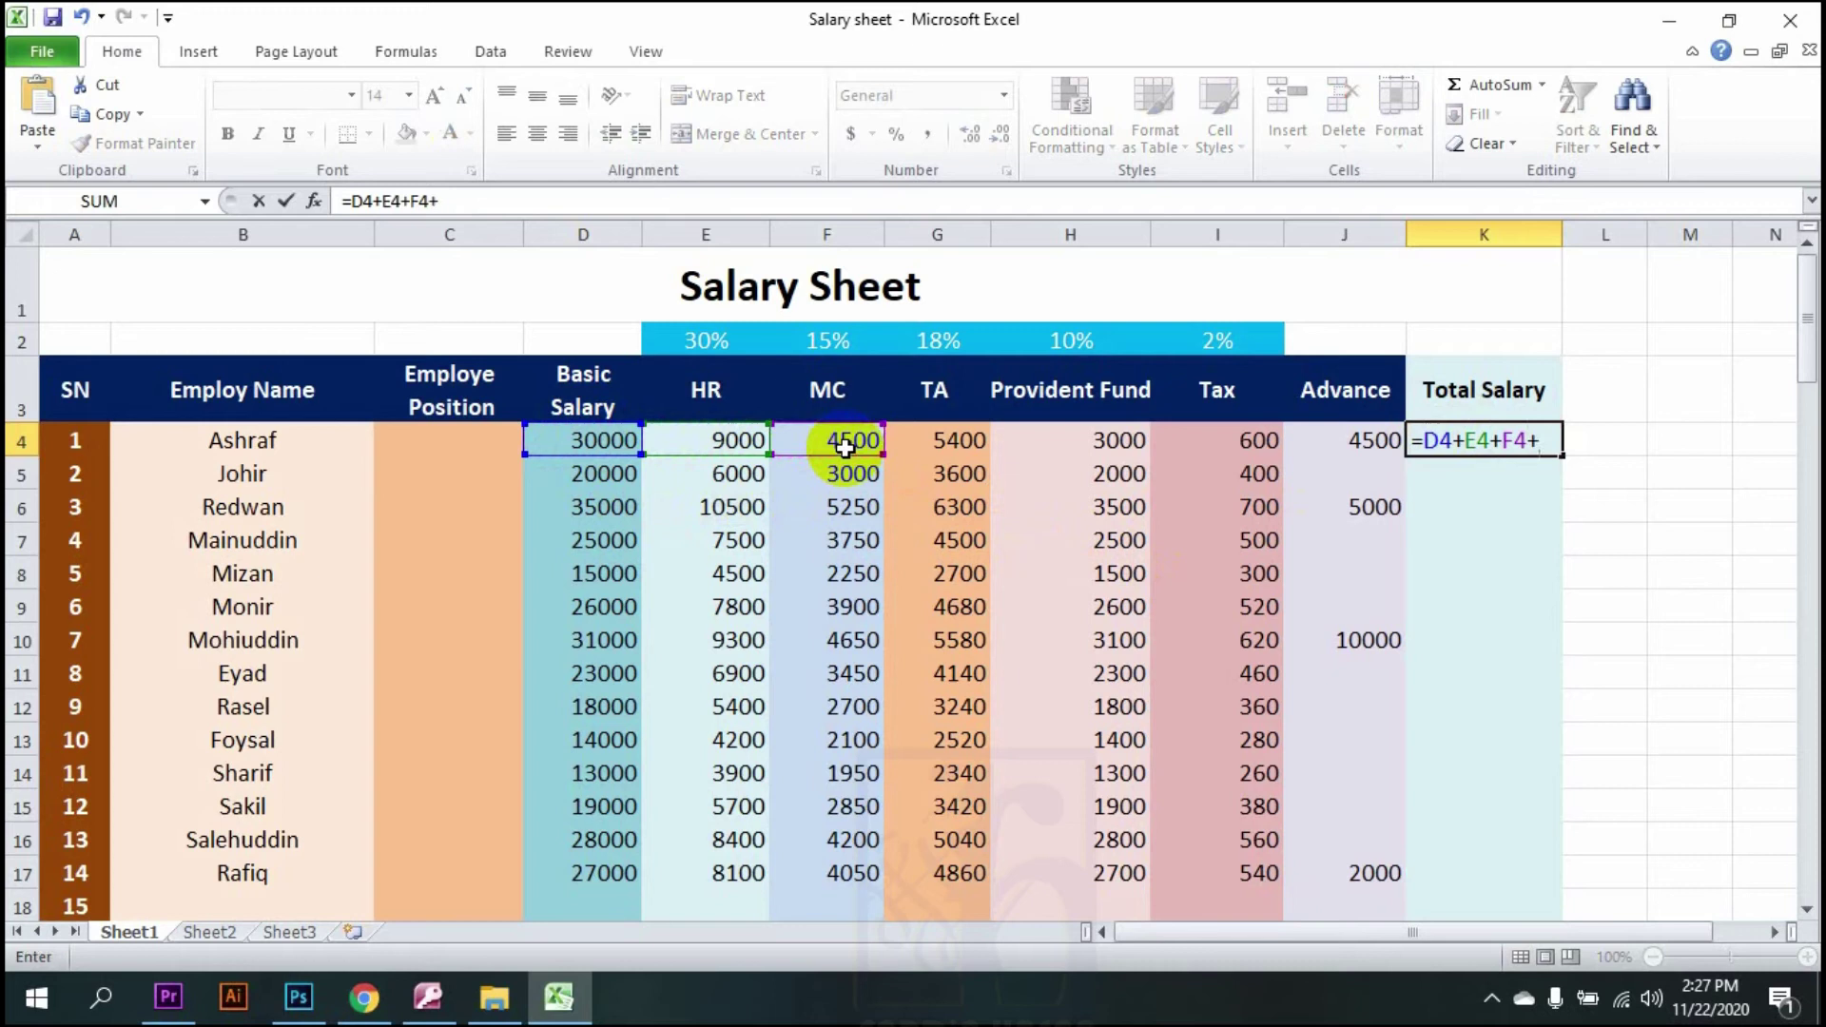
{"action": "left_click", "coordinate": [928, 439]}
{"action": "type", "text": "+"}
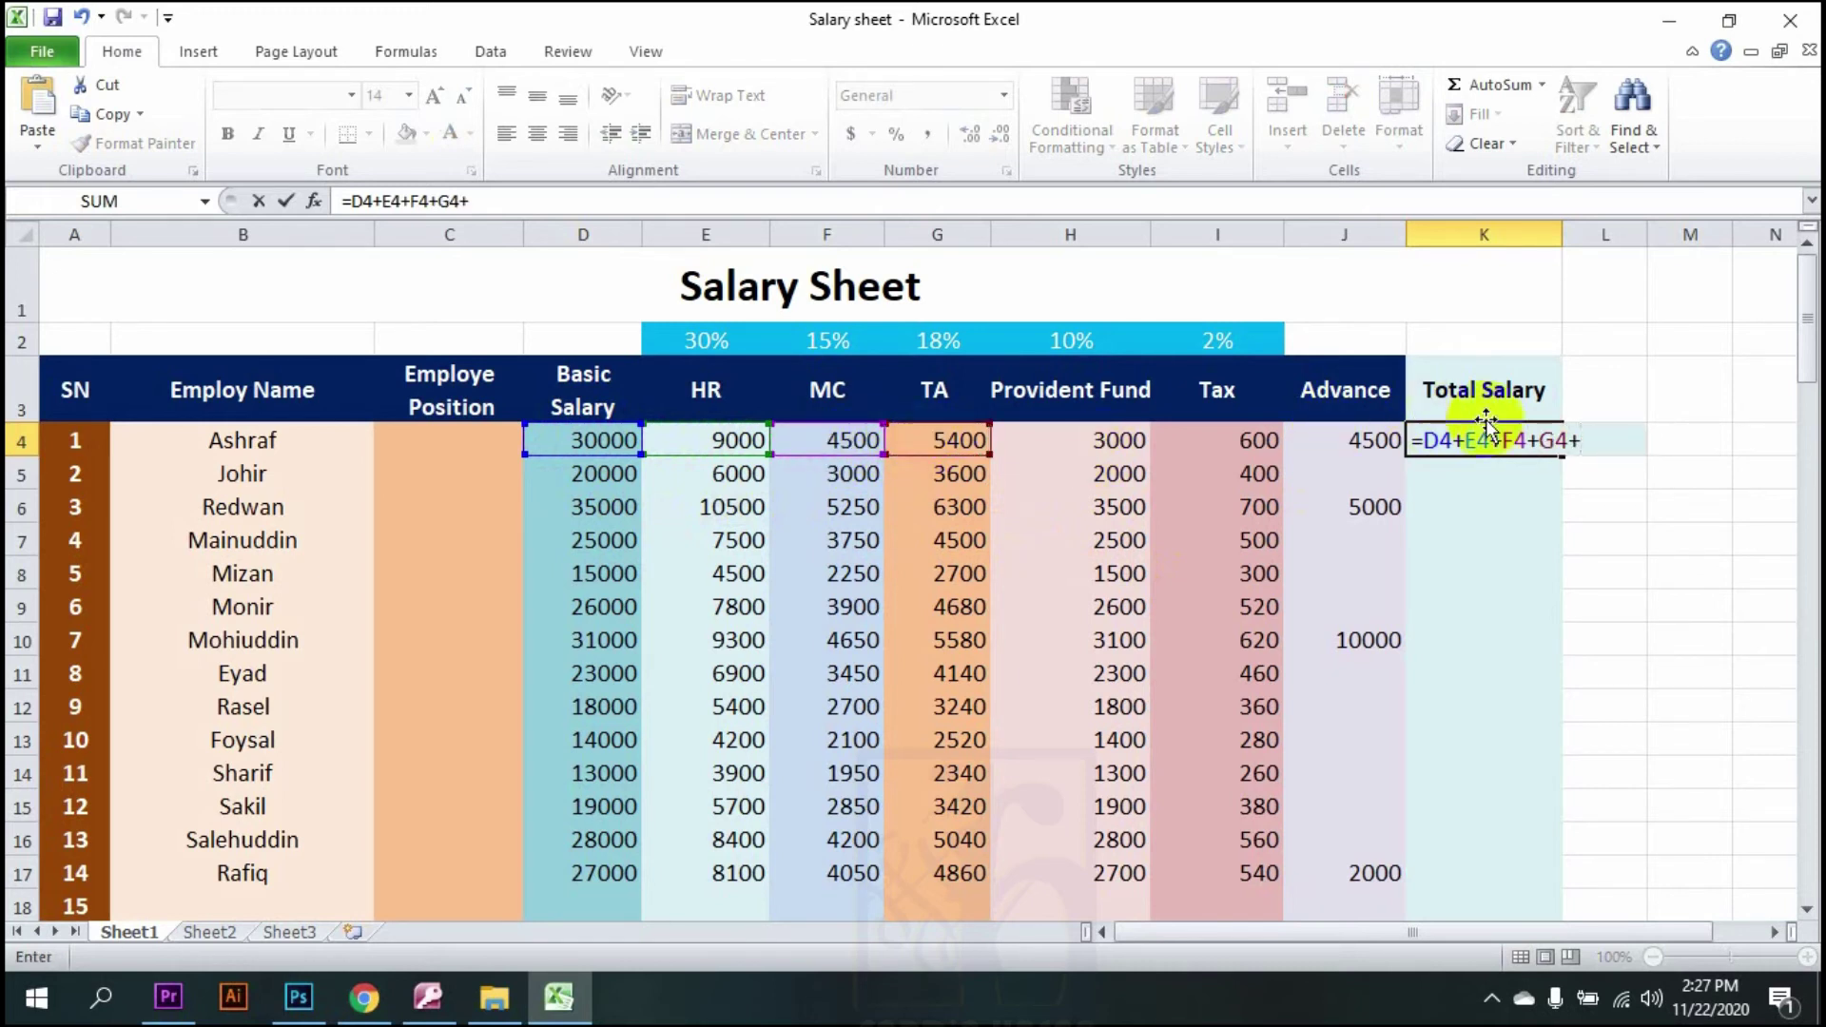
- Remove the stray plus and wrap the sum in parentheses as =(D4+E4+F4+G4)
{"action": "key", "text": "BackSpace"}
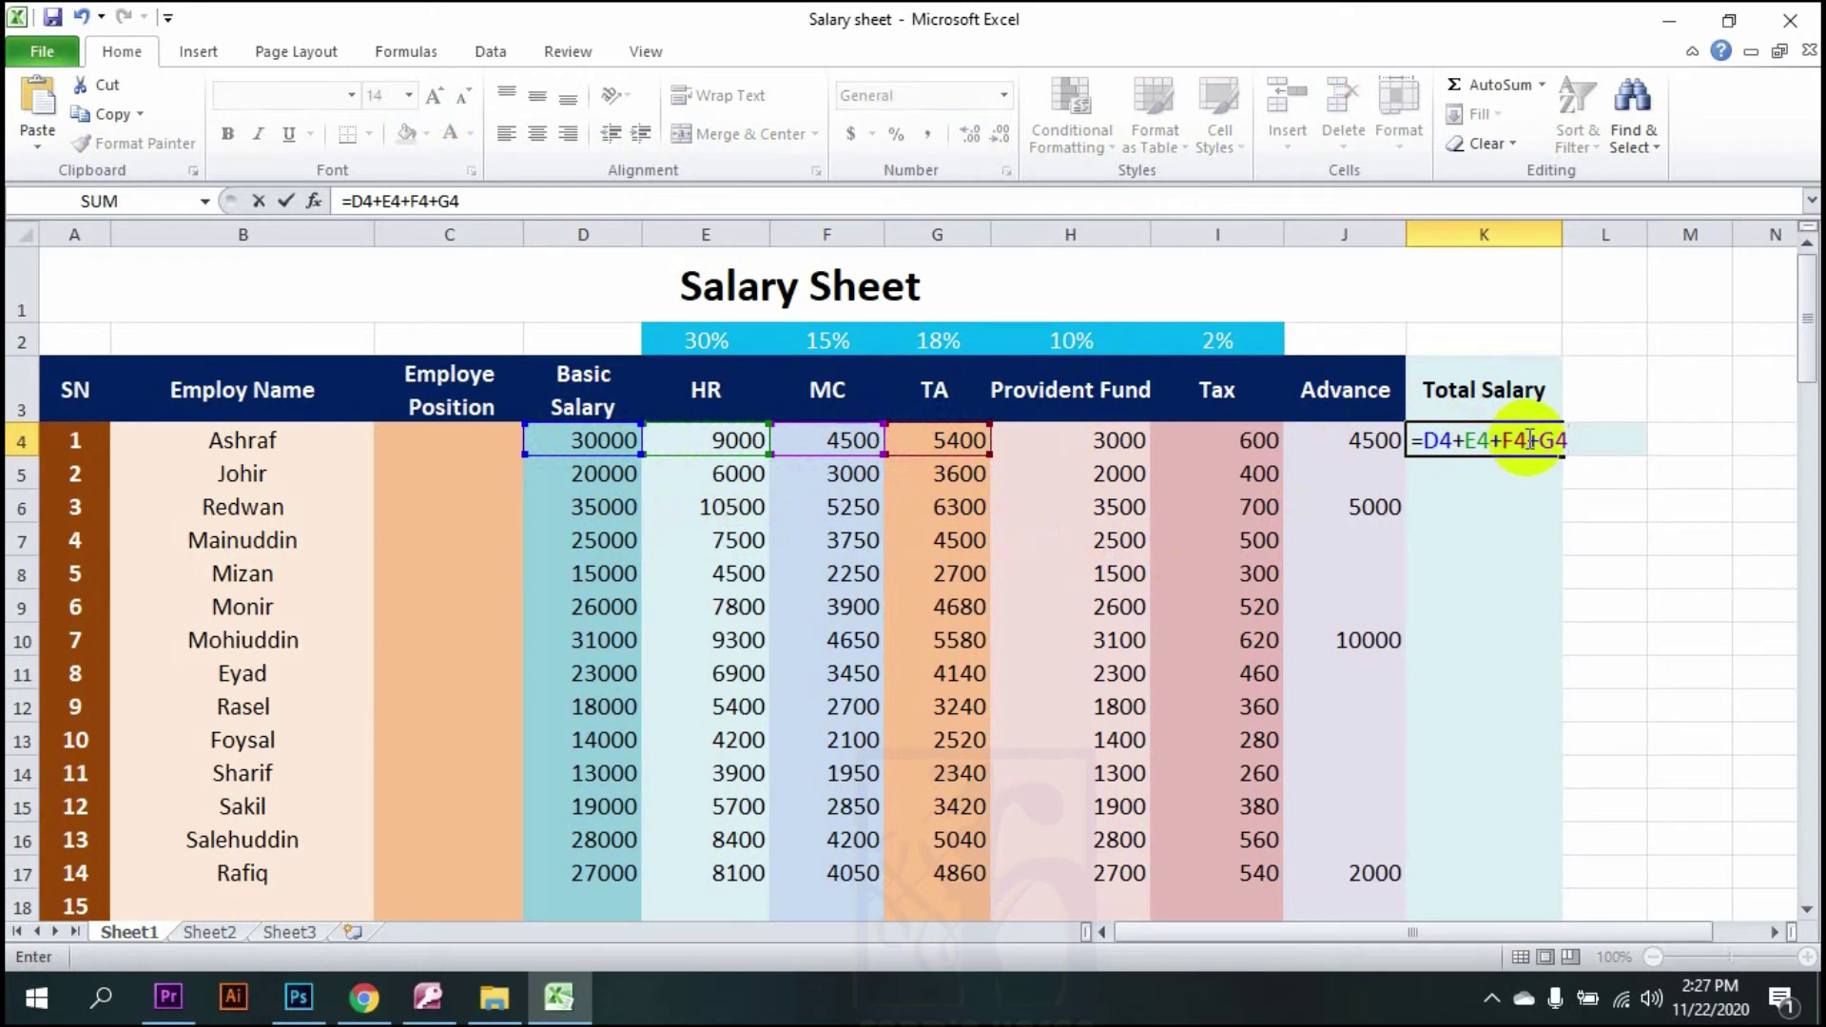
{"action": "type", "text": ")"}
{"action": "left_click", "coordinate": [1427, 440]}
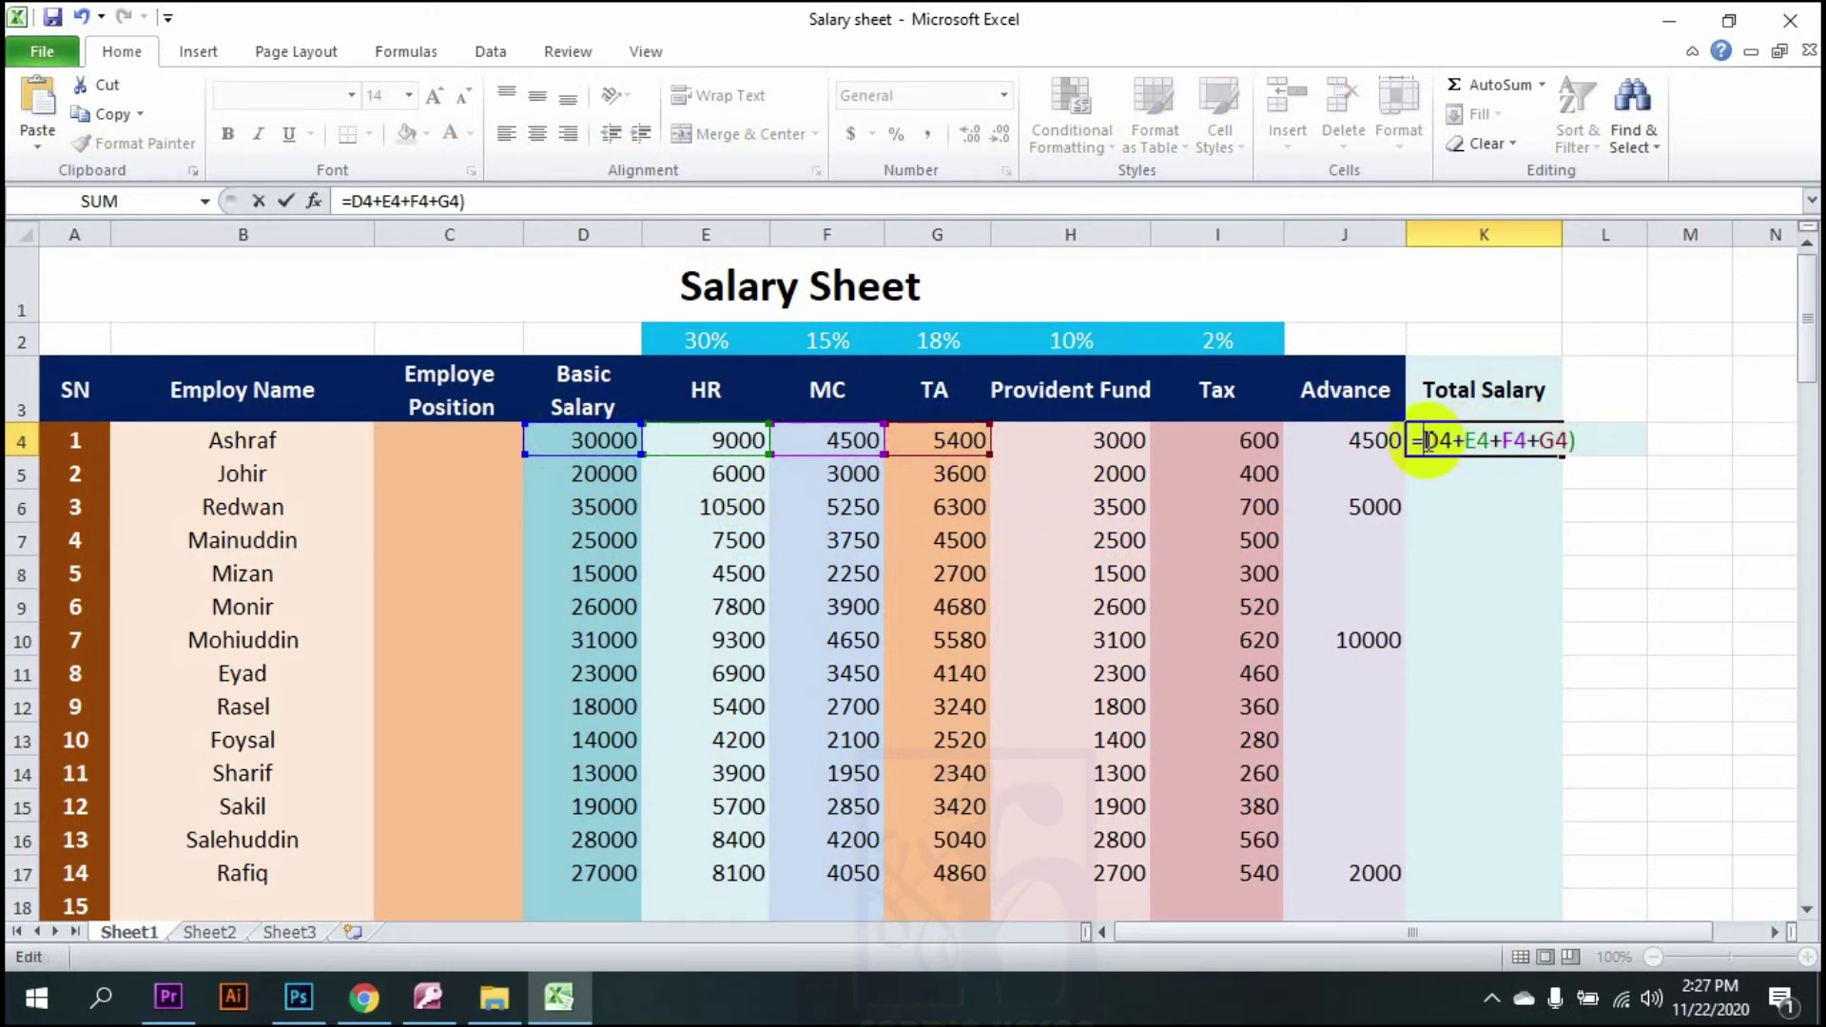
{"action": "type", "text": "("}
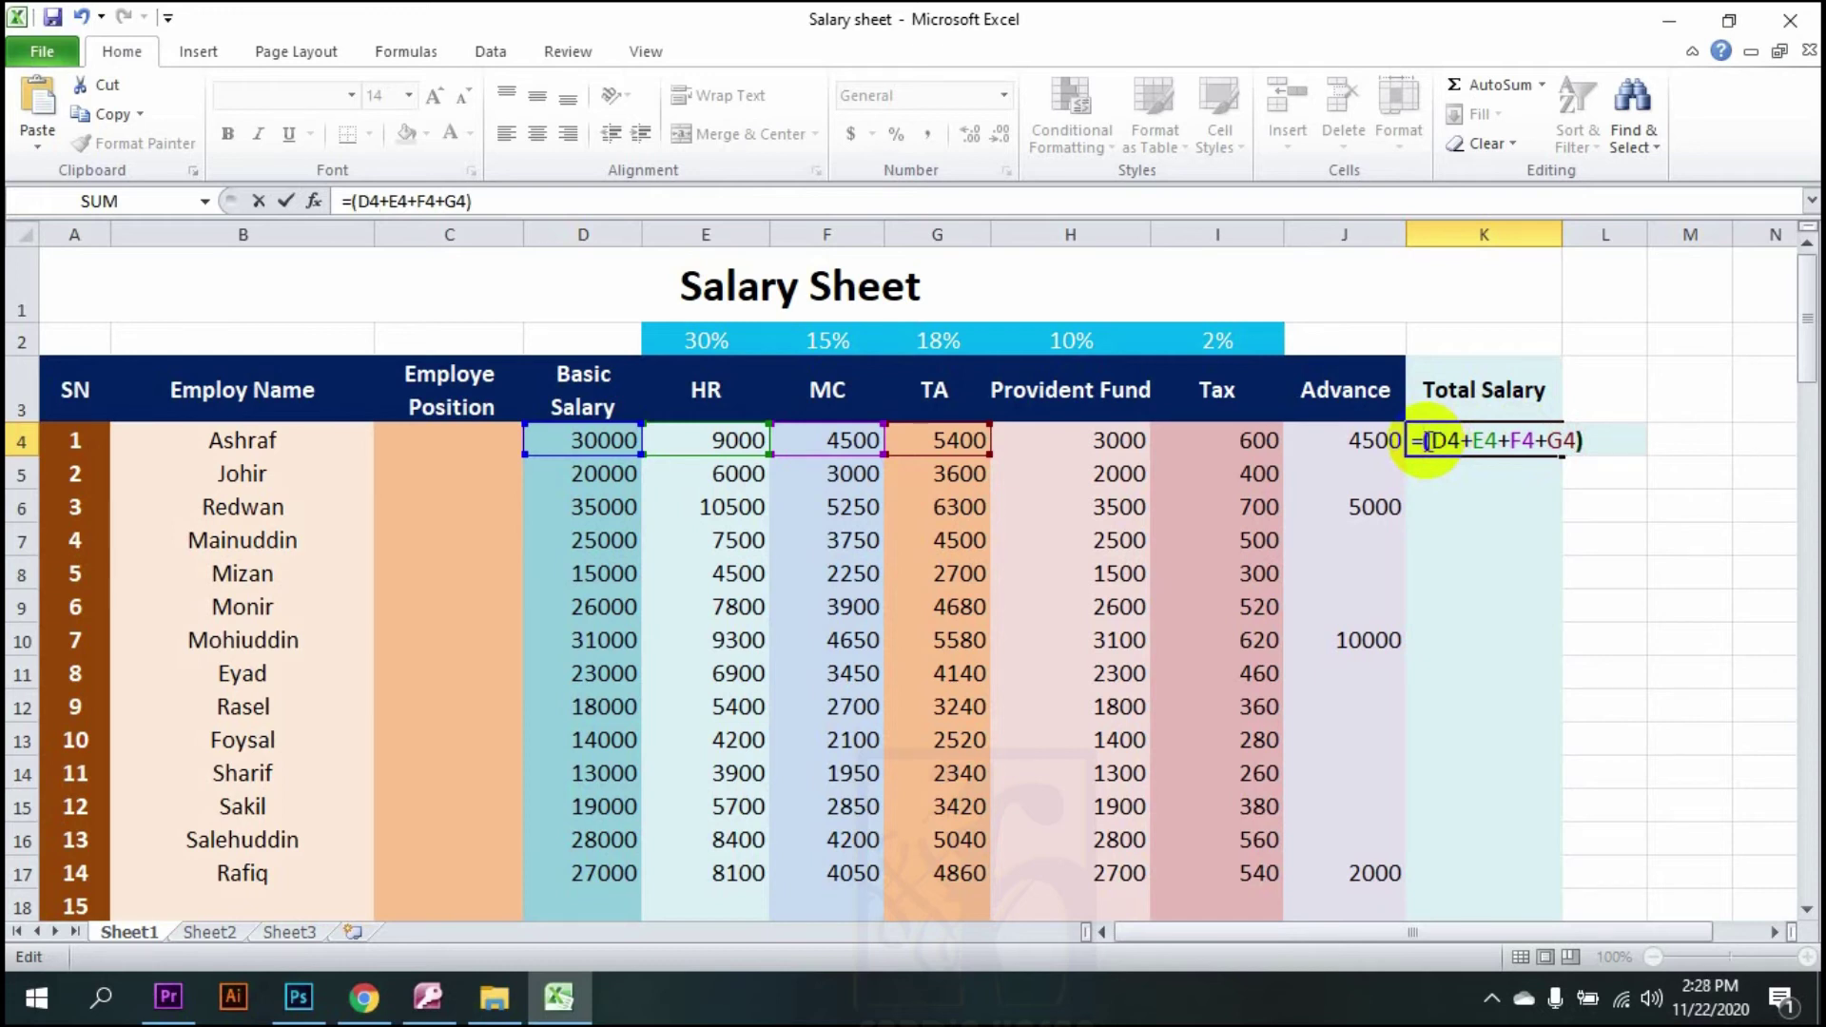
{"action": "left_click", "coordinate": [1585, 440]}
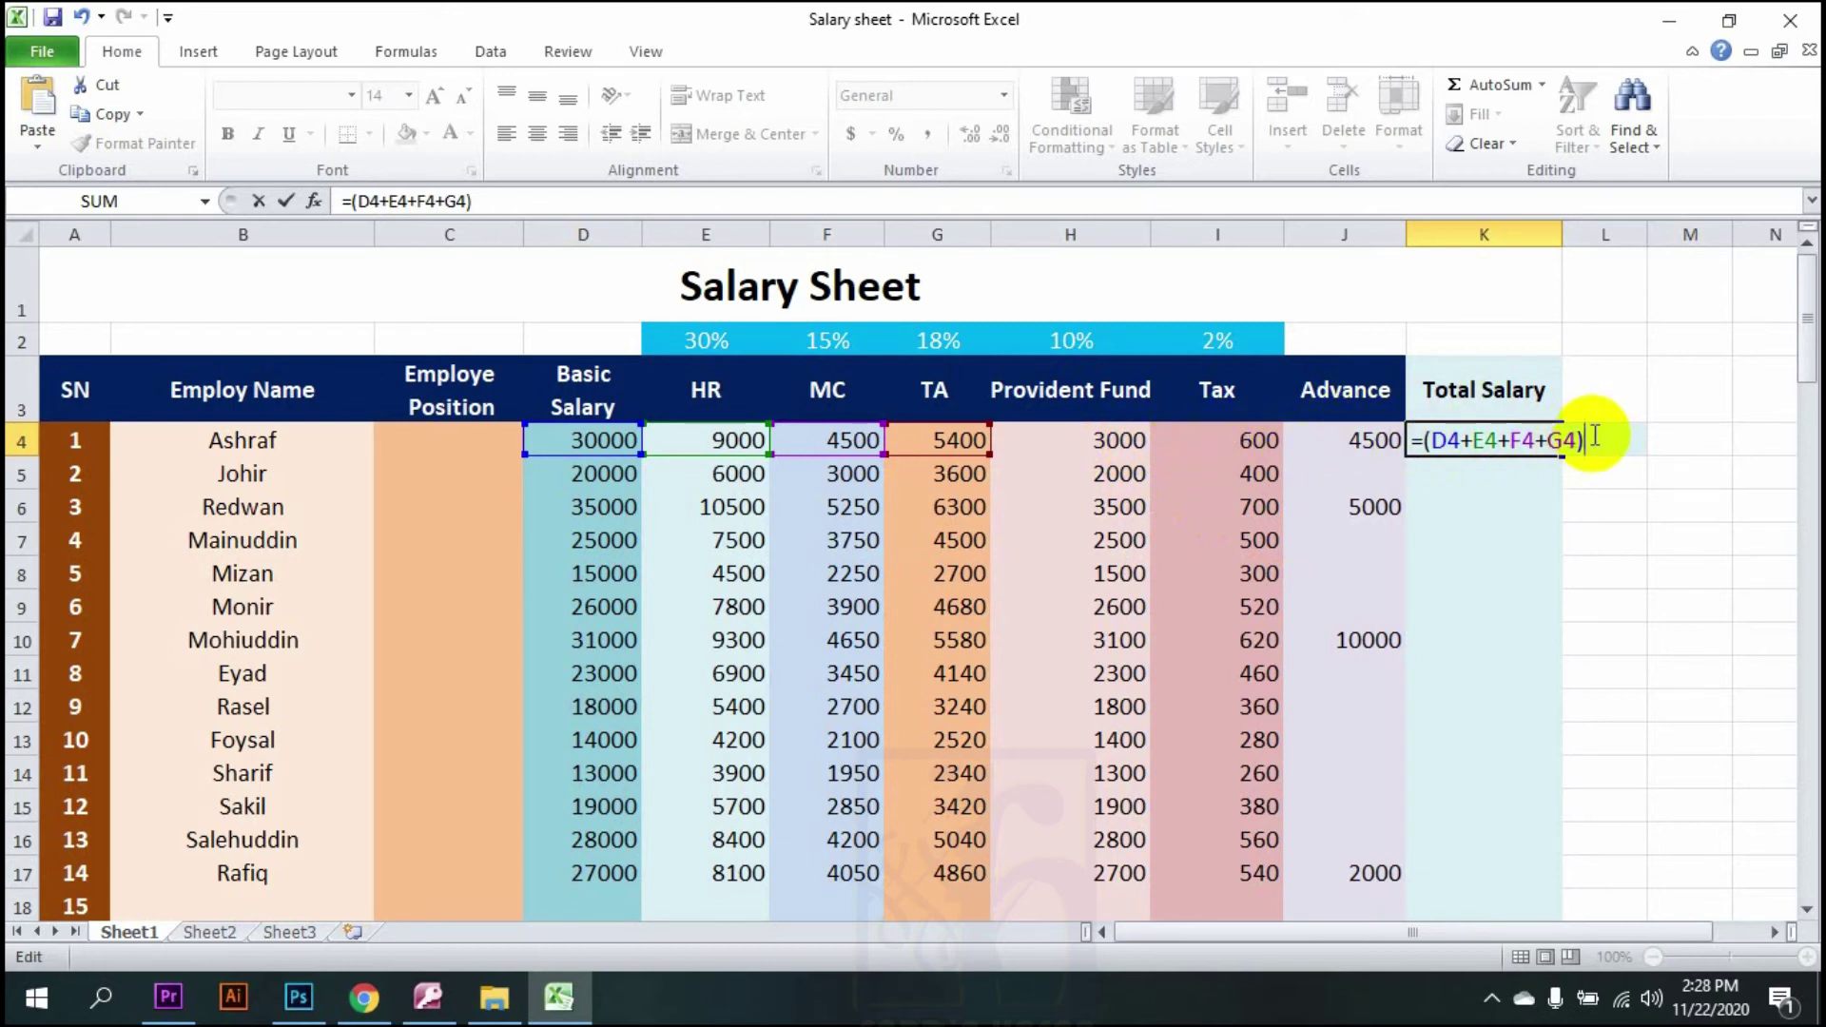
- Subtract (H4+I4+J4) from the sum and commit, giving Ashraf's total of 40800
{"action": "type", "text": "-("}
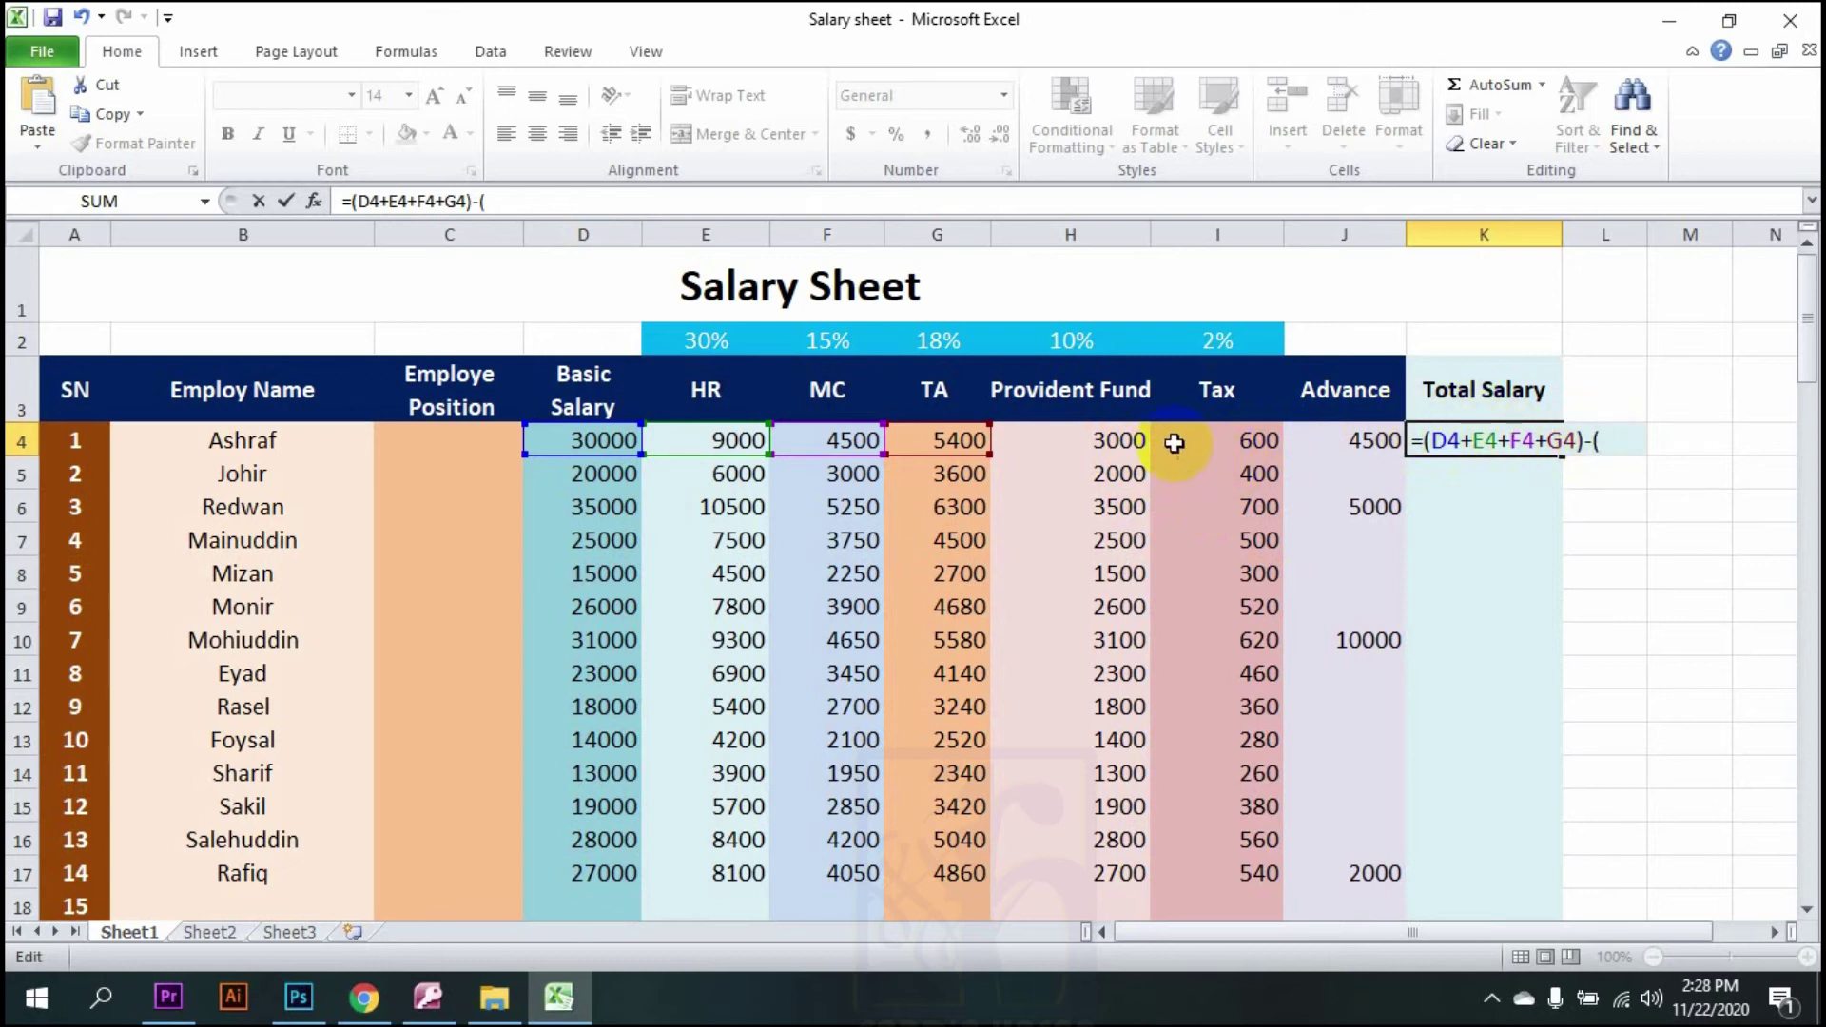
{"action": "left_click", "coordinate": [1115, 454]}
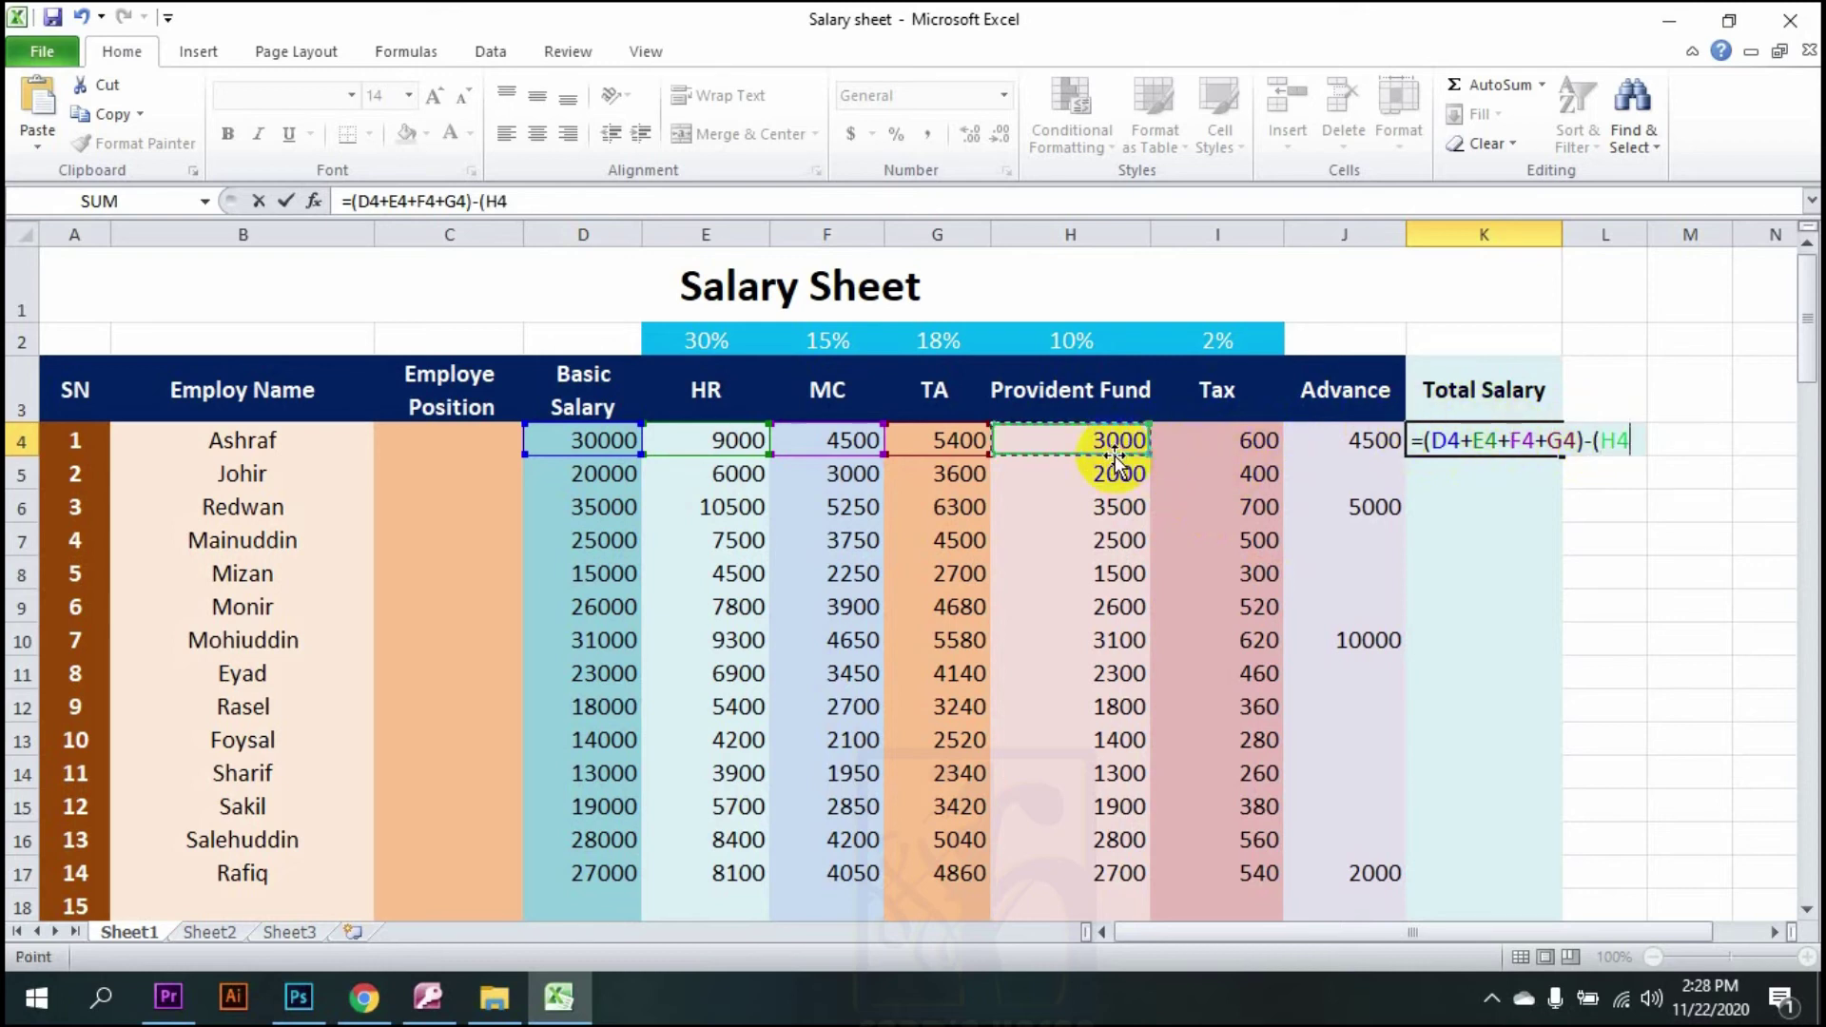
{"action": "type", "text": "+"}
{"action": "left_click", "coordinate": [1231, 448]}
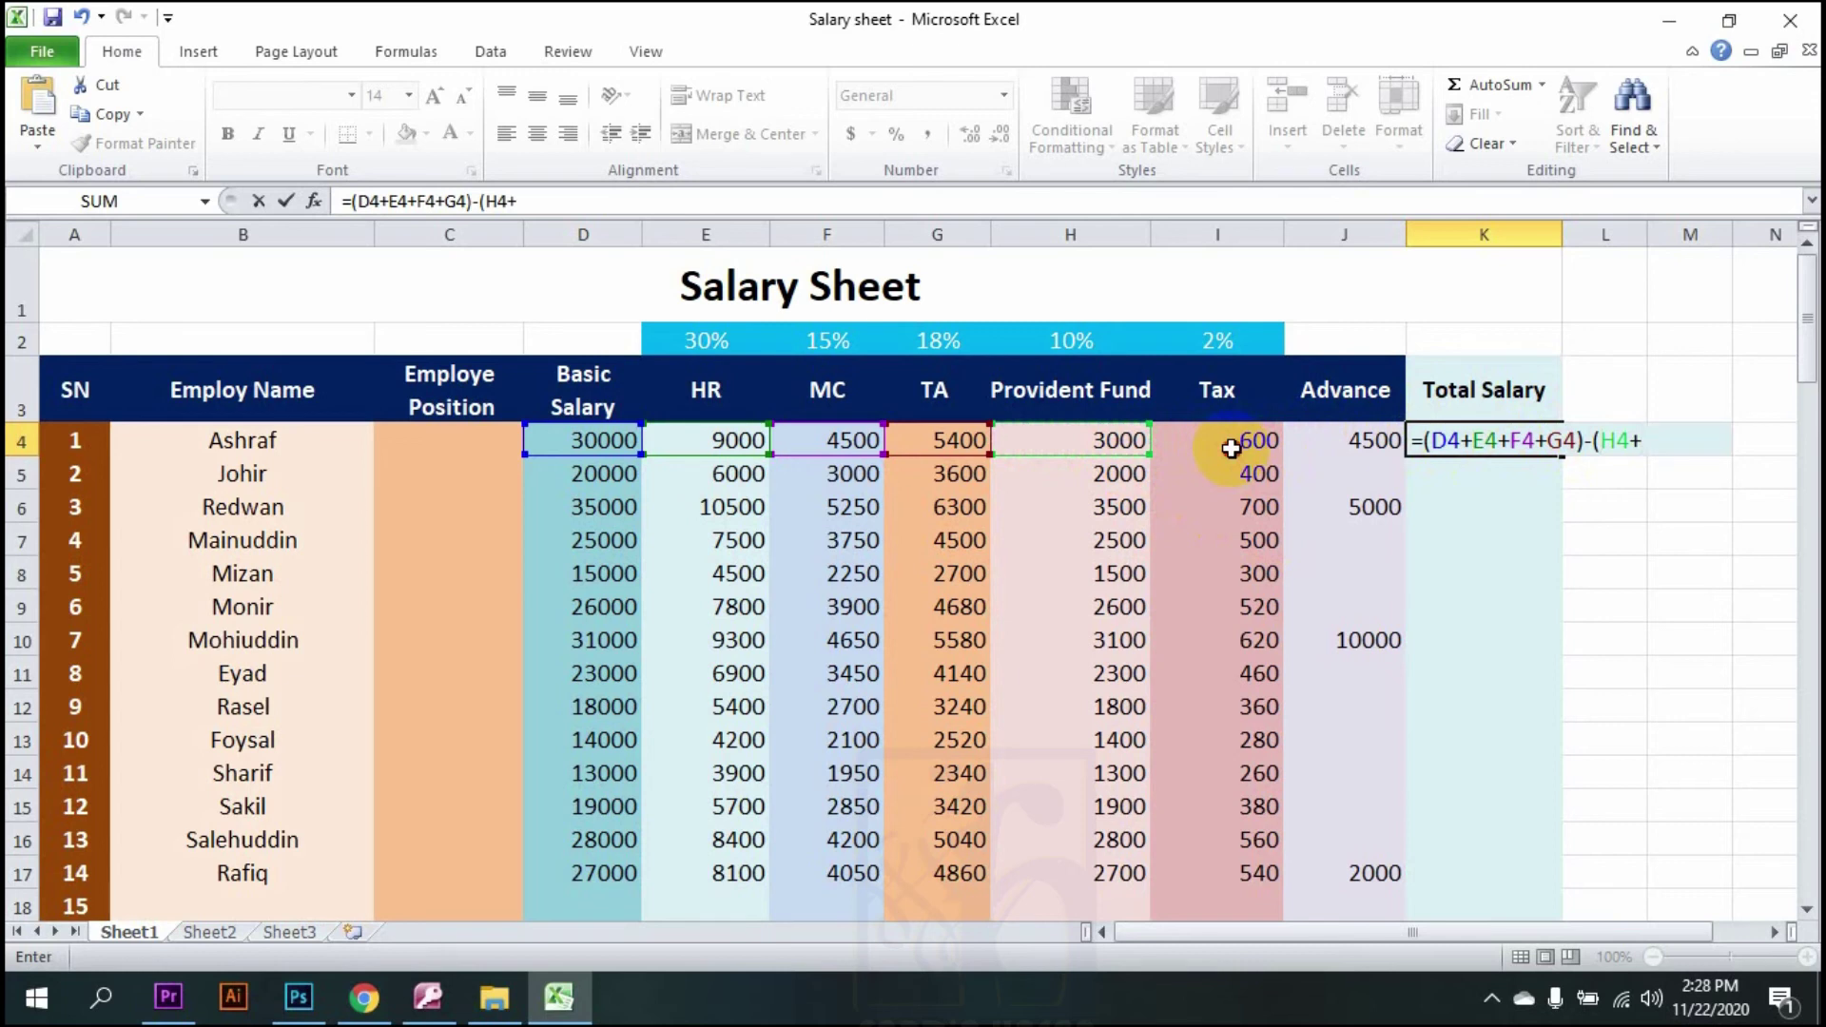
{"action": "type", "text": "I4+"}
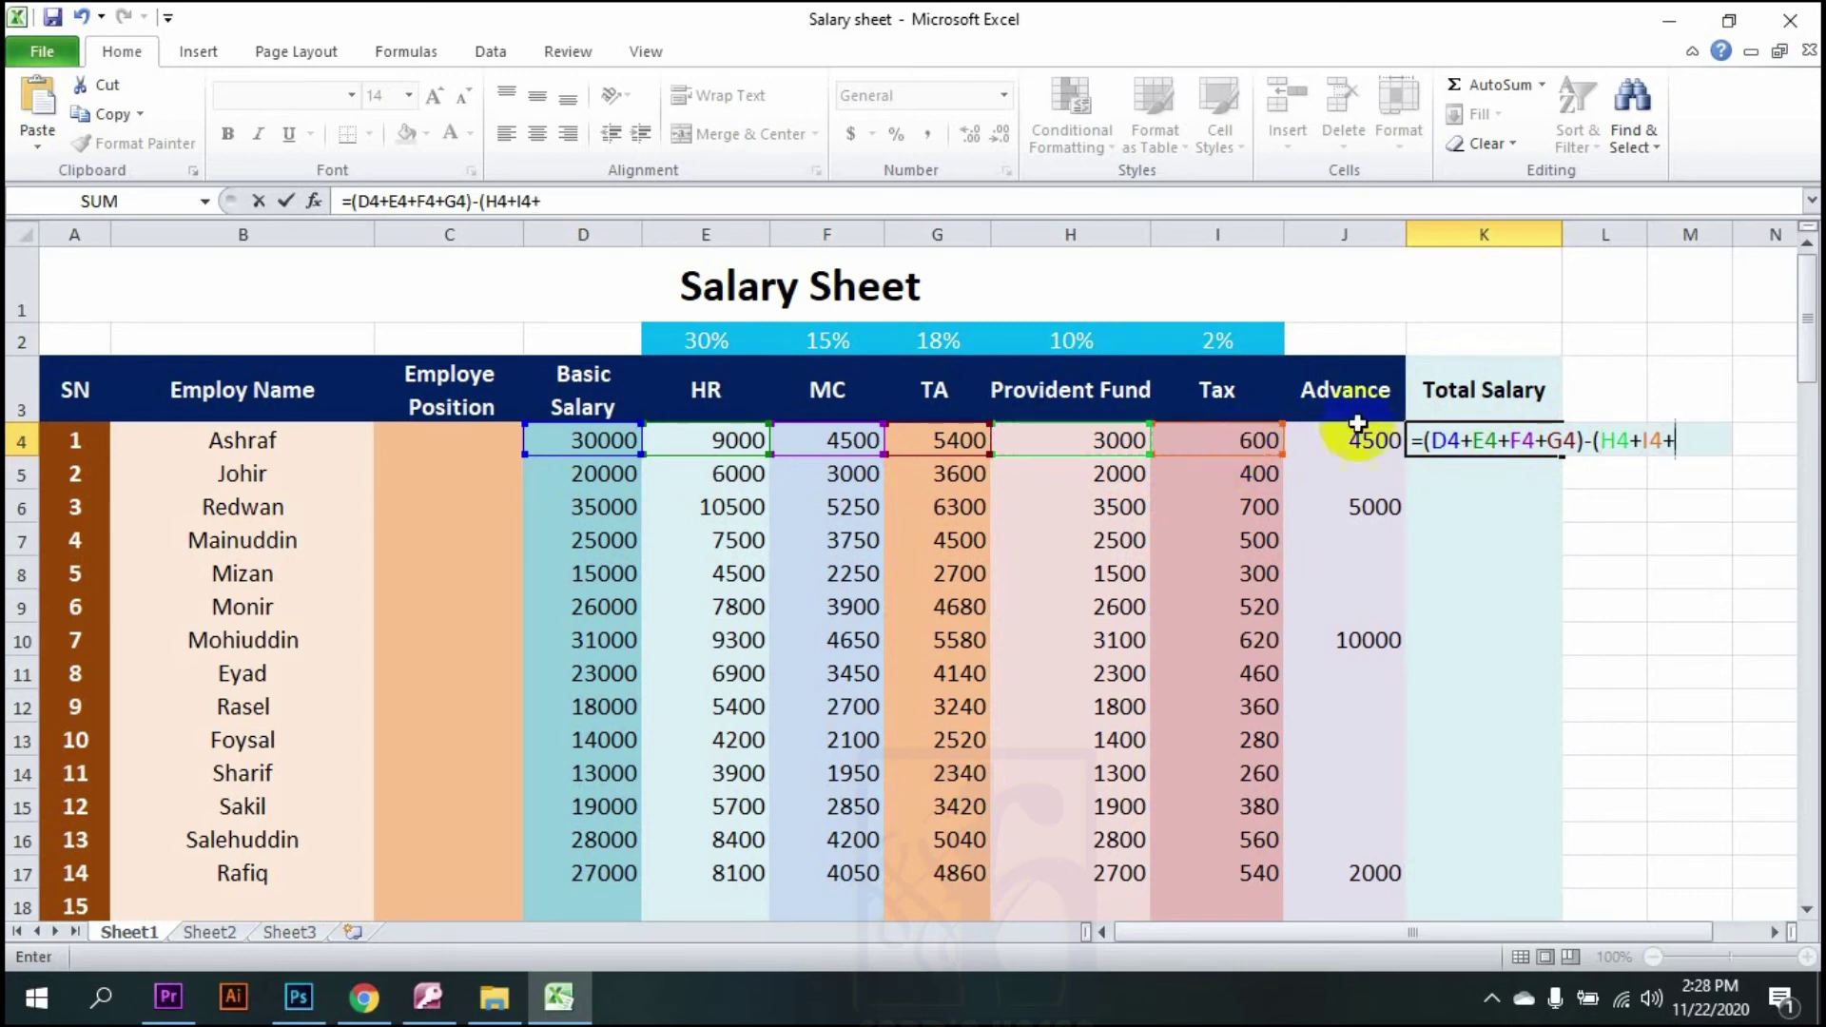
{"action": "left_click", "coordinate": [1356, 452]}
{"action": "type", "text": ")"}
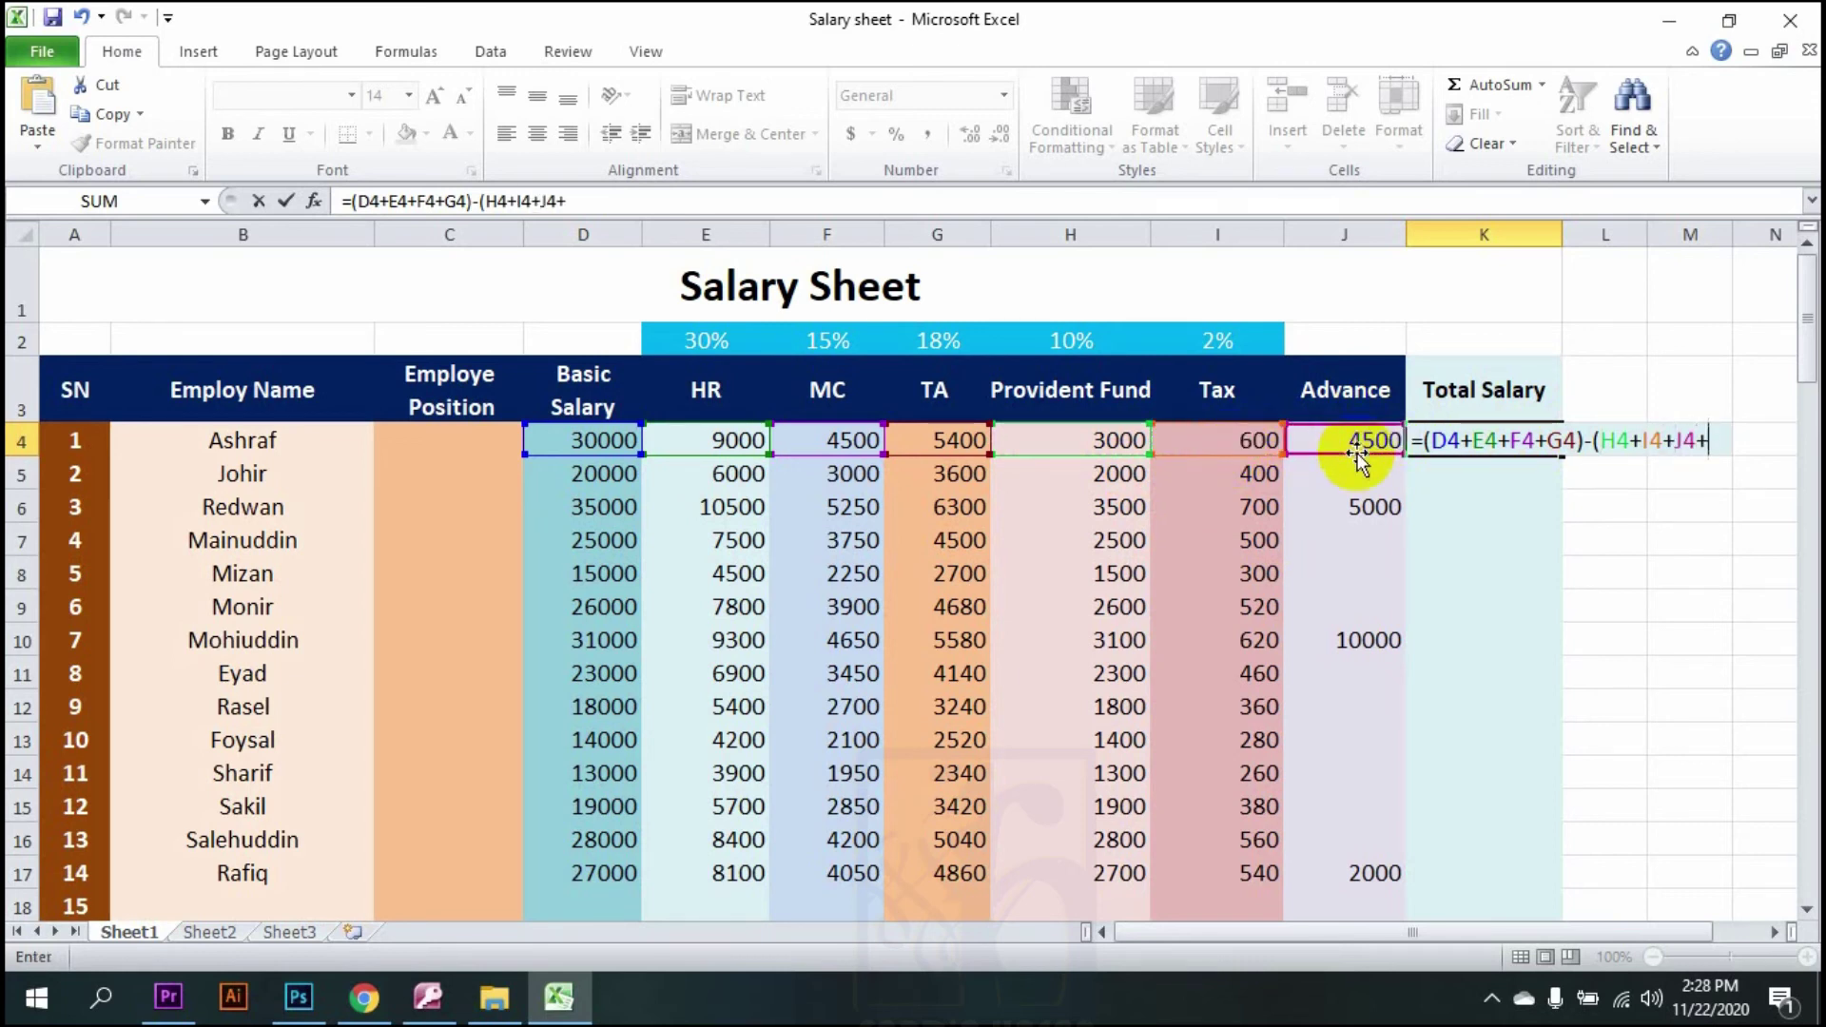
{"action": "key", "text": "Return"}
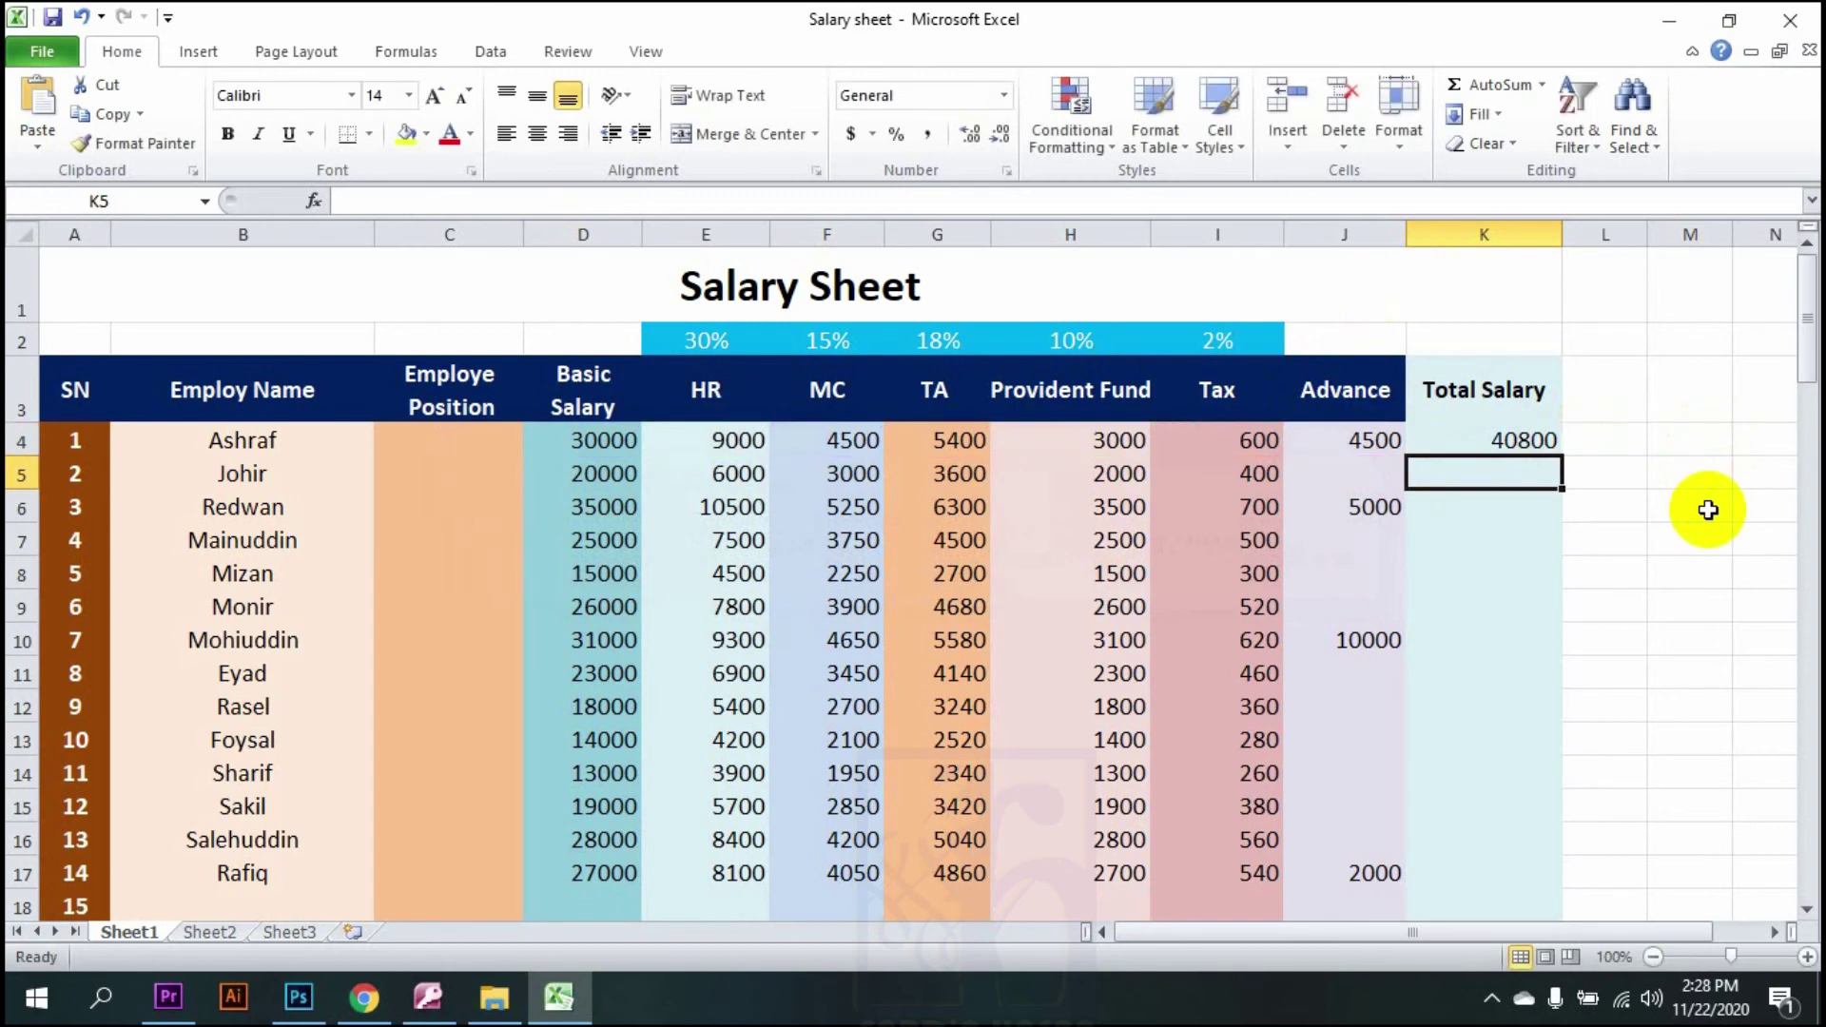
- Copy K4's total formula down through K18 for all employees, then select J4
{"action": "left_click", "coordinate": [1537, 439]}
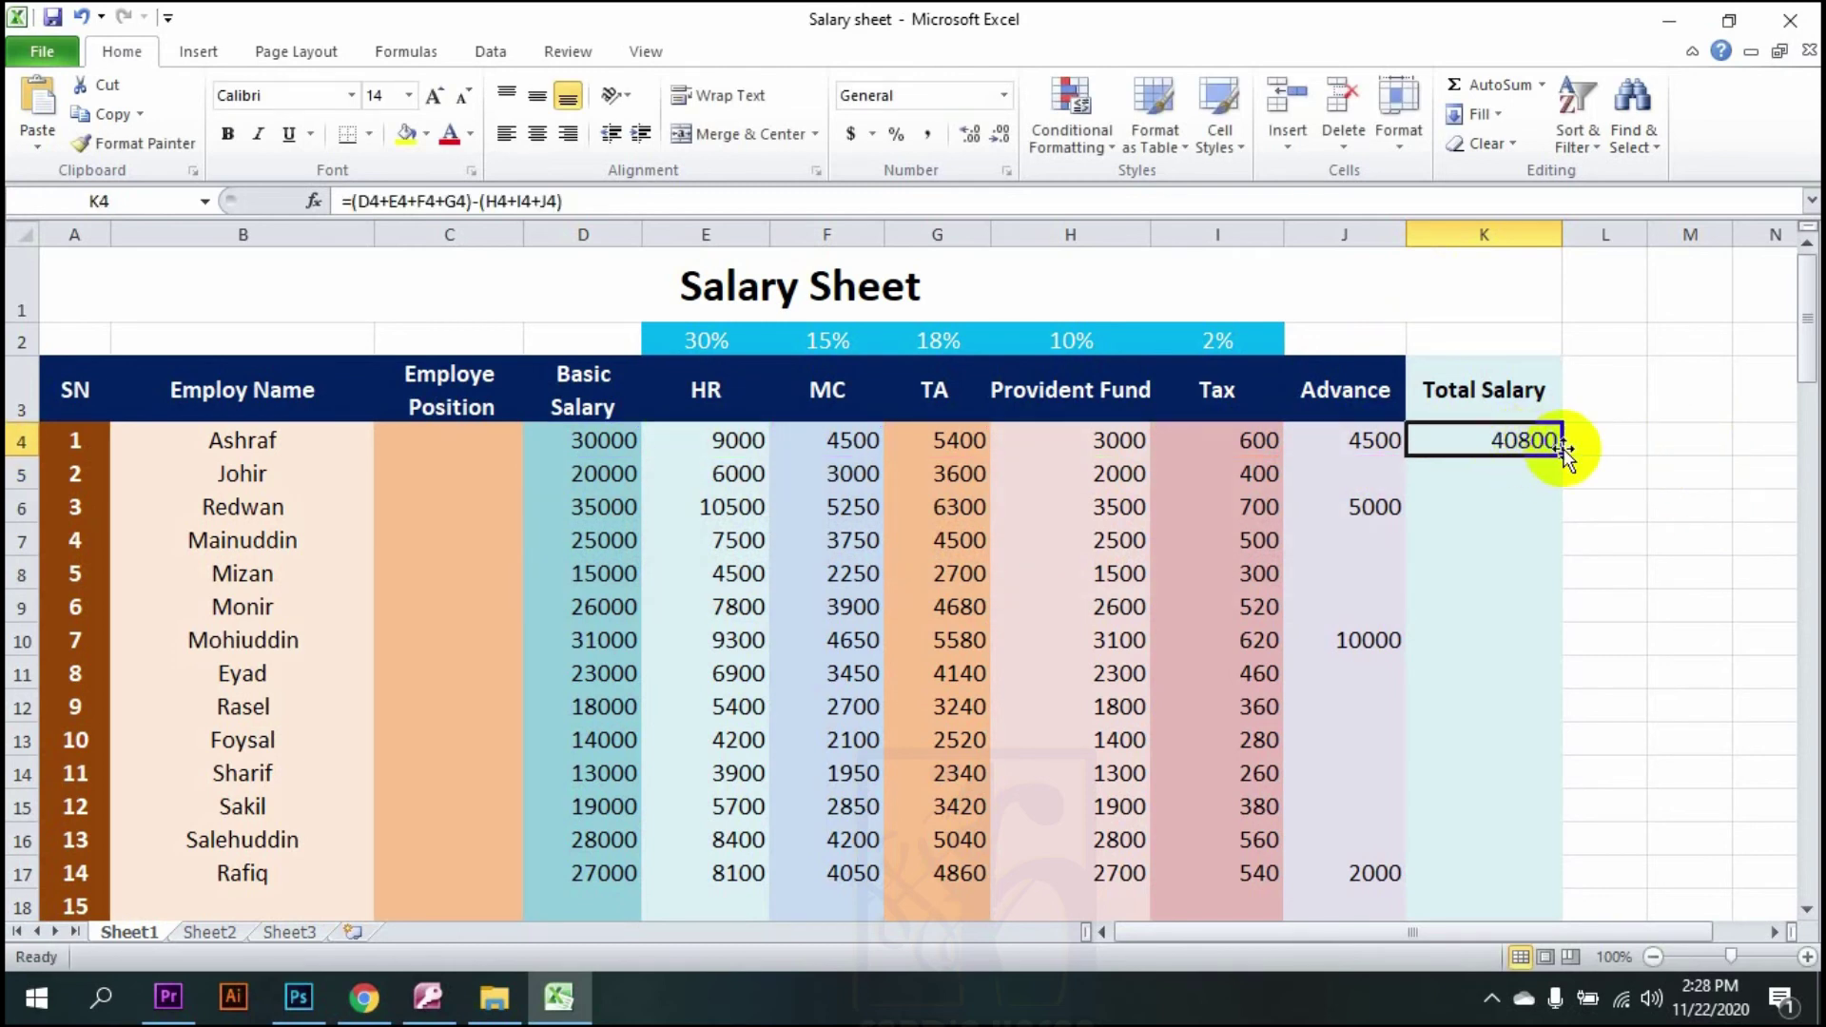
{"action": "left_click_drag", "start_coordinate": [1562, 451], "coordinate": [1541, 905]}
{"action": "left_click", "coordinate": [1655, 574]}
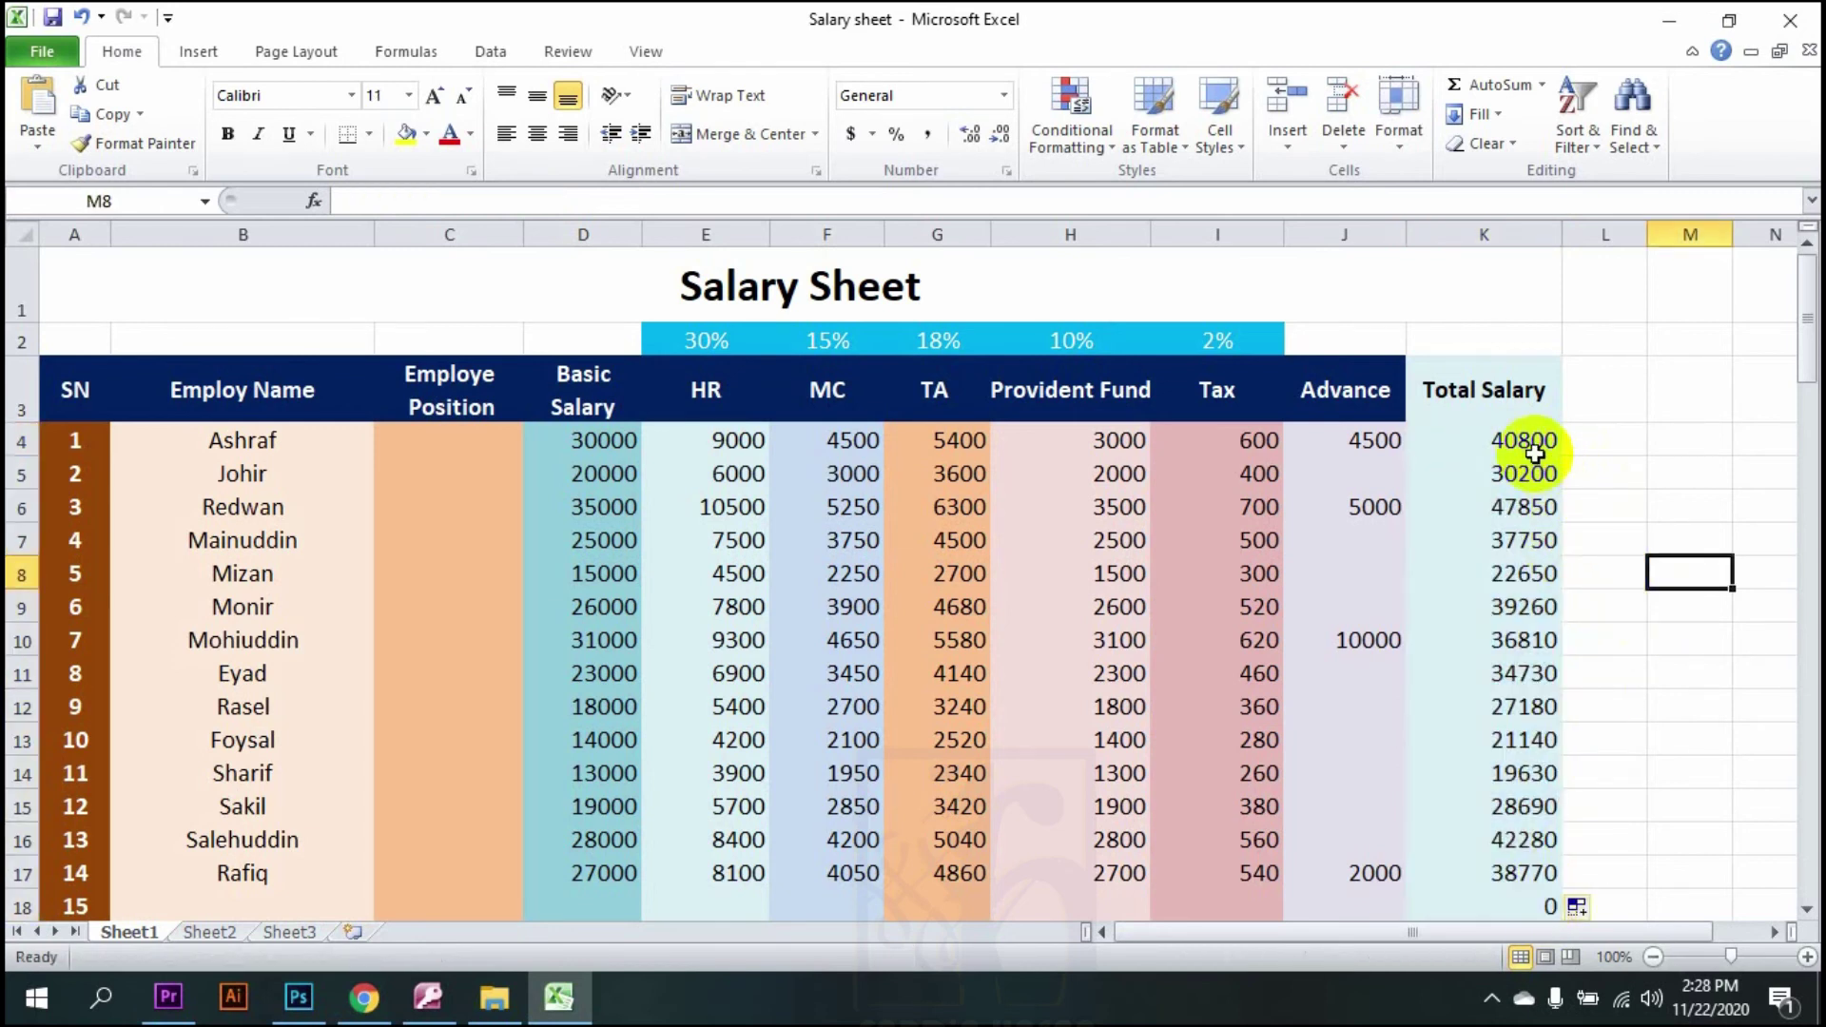
{"action": "left_click", "coordinate": [1367, 444]}
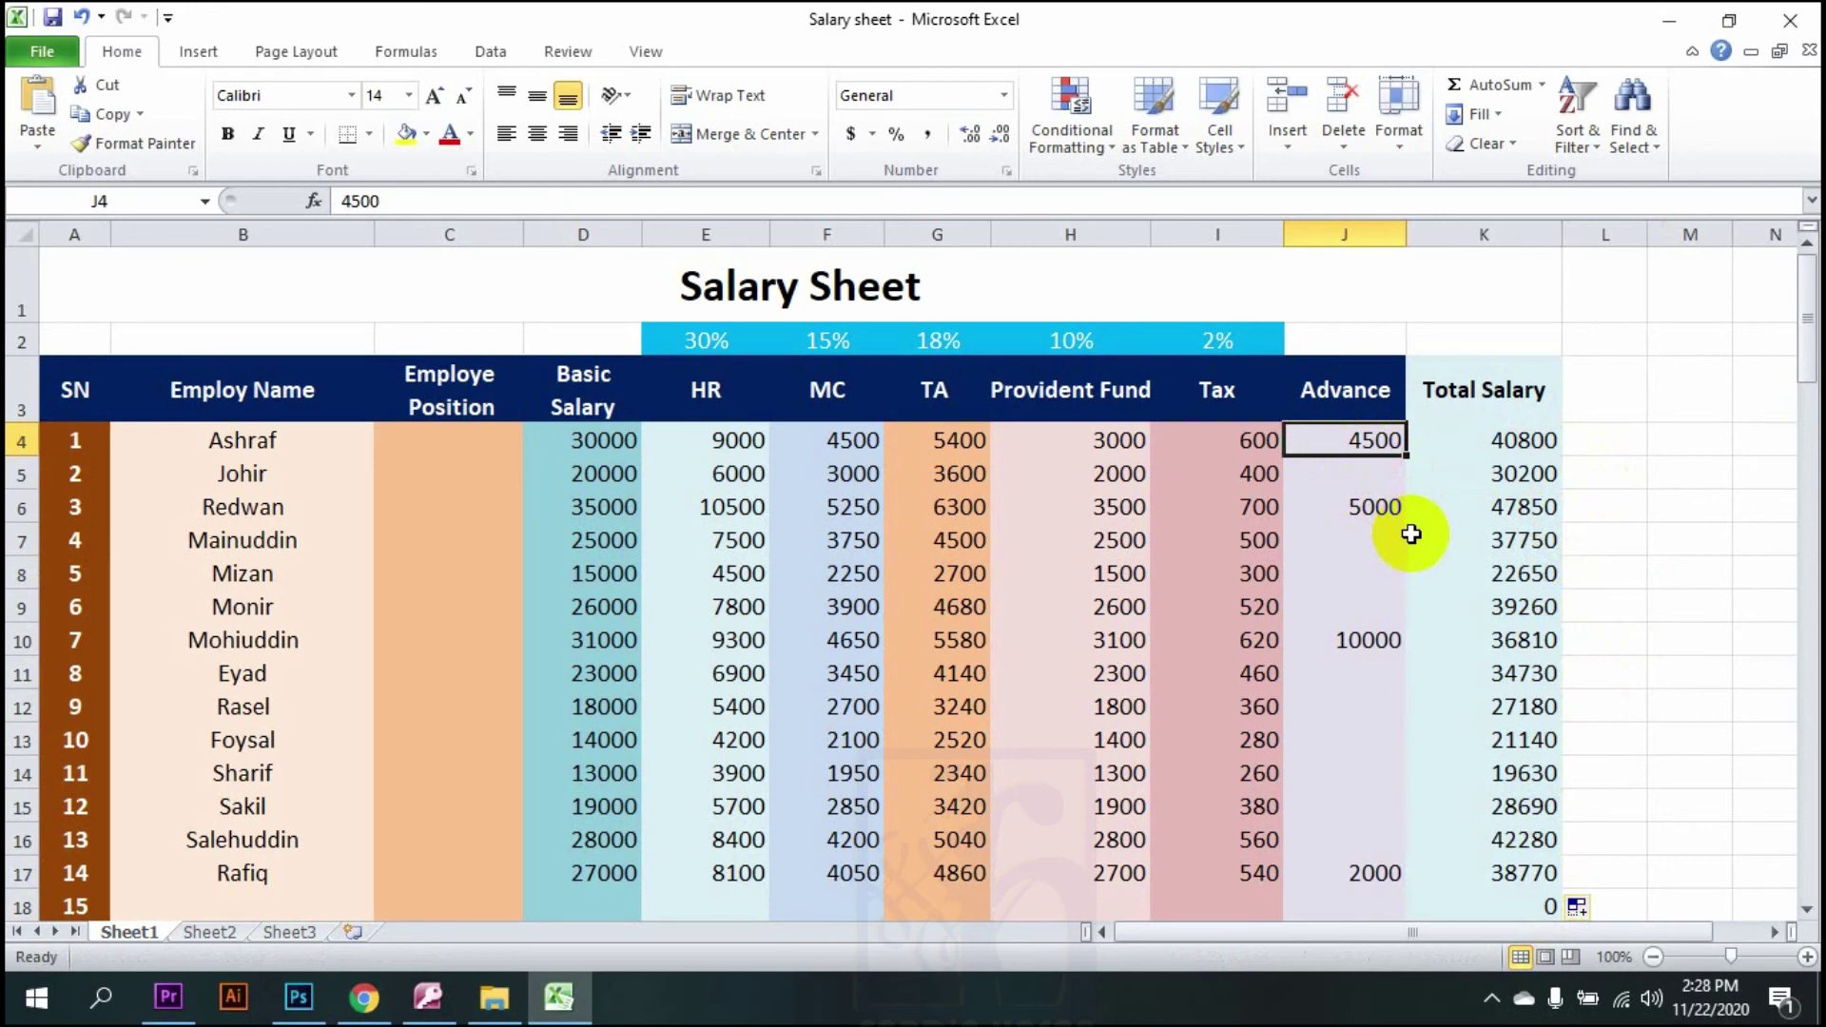
- Set Ashraf's advance to 3000 in J4, raising his total to 42300
{"action": "type", "text": "300"}
{"action": "type", "text": "0"}
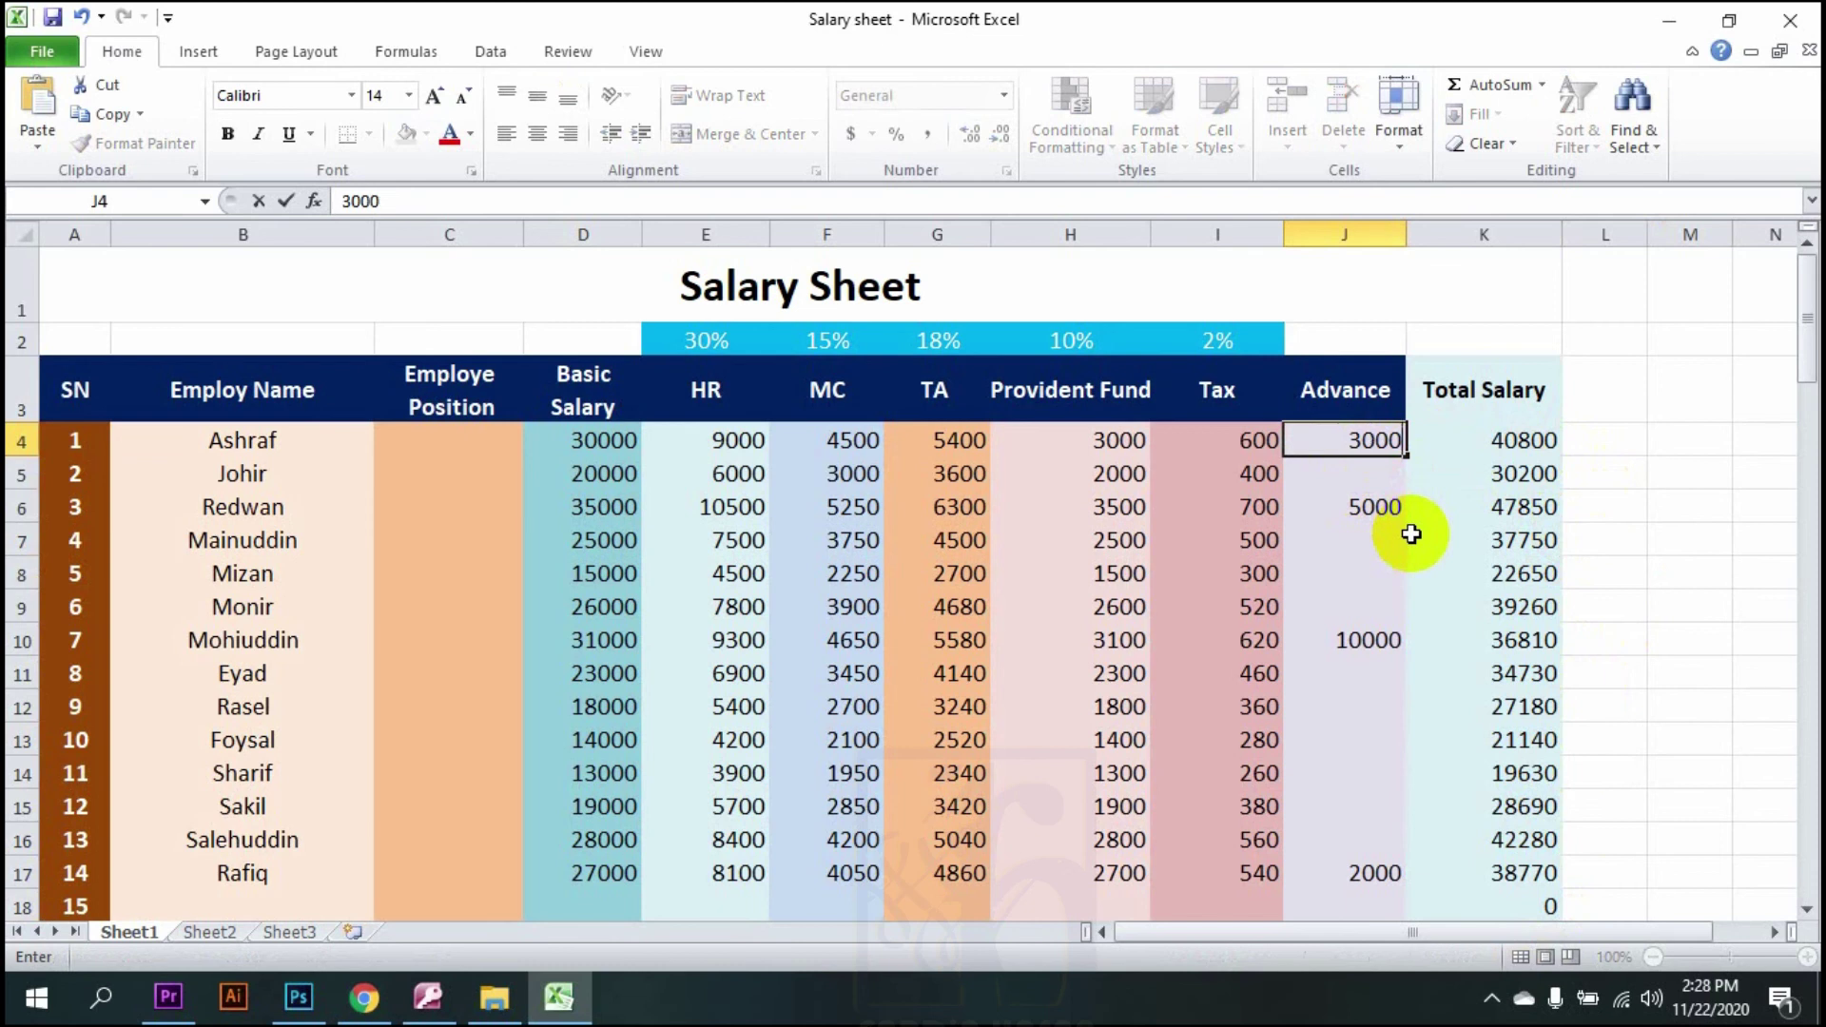
{"action": "key", "text": "Return"}
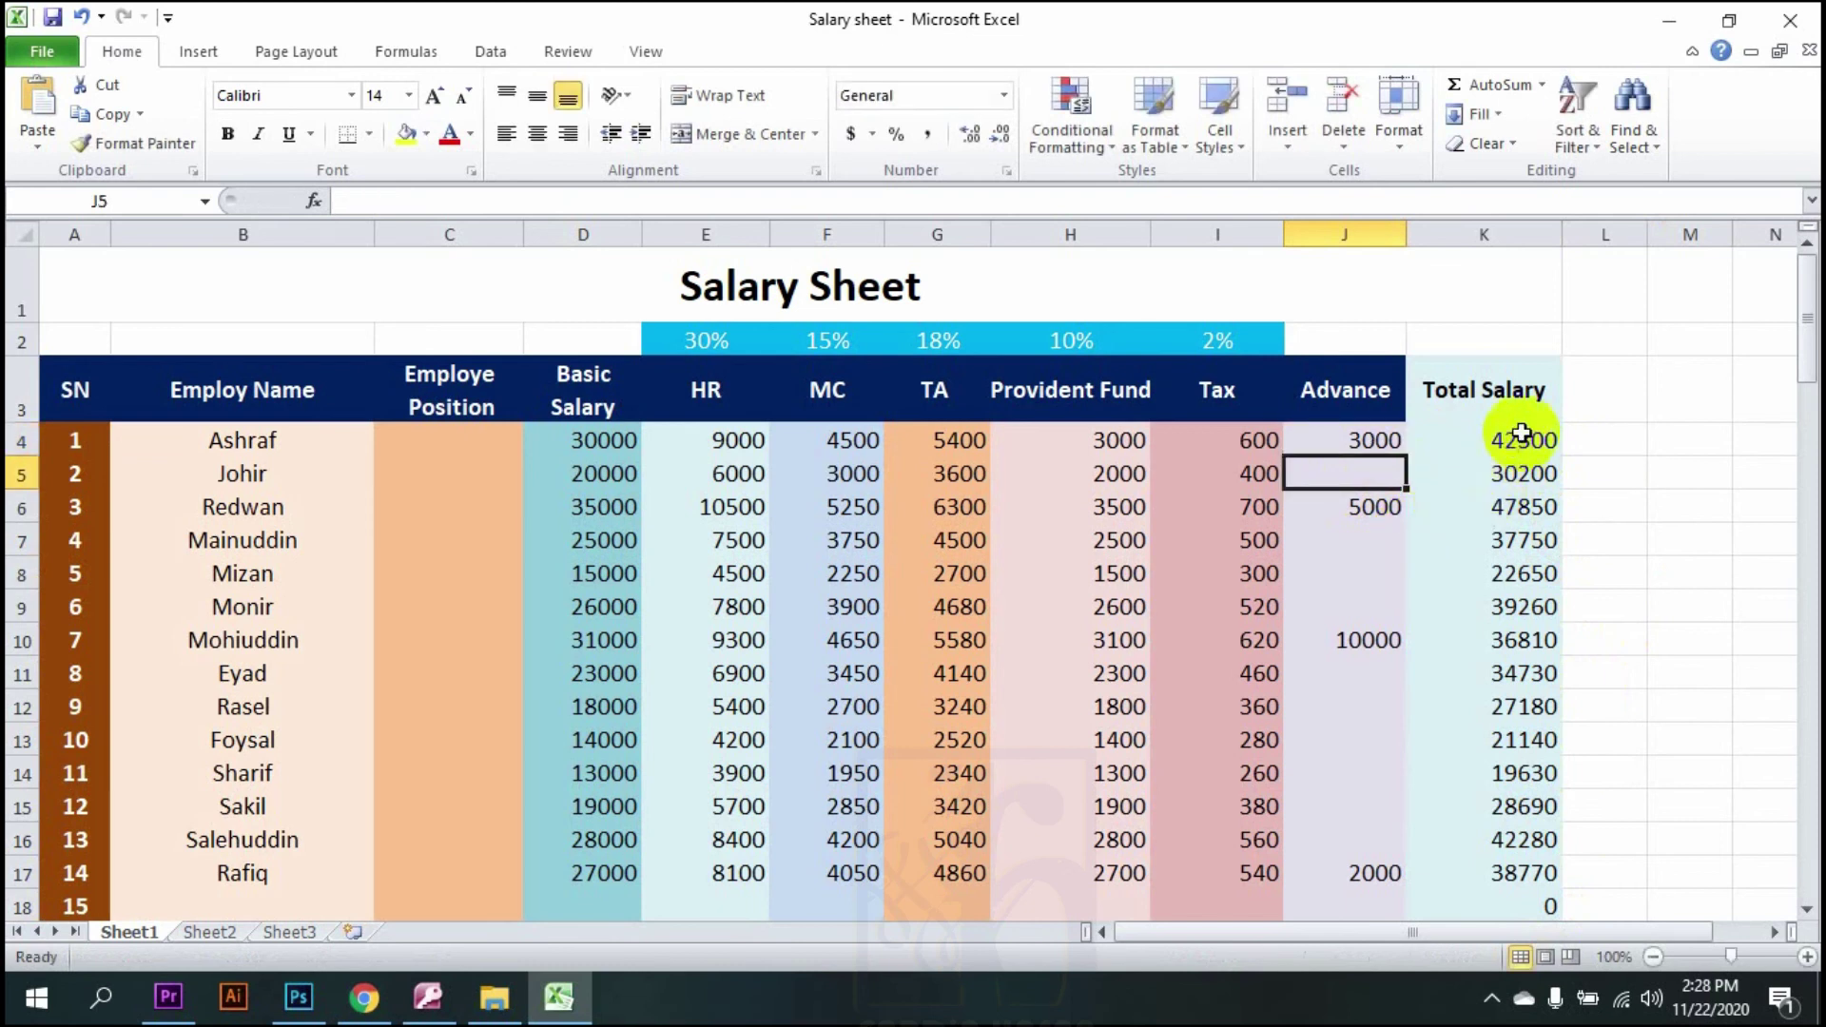
{"action": "left_click", "coordinate": [1523, 442]}
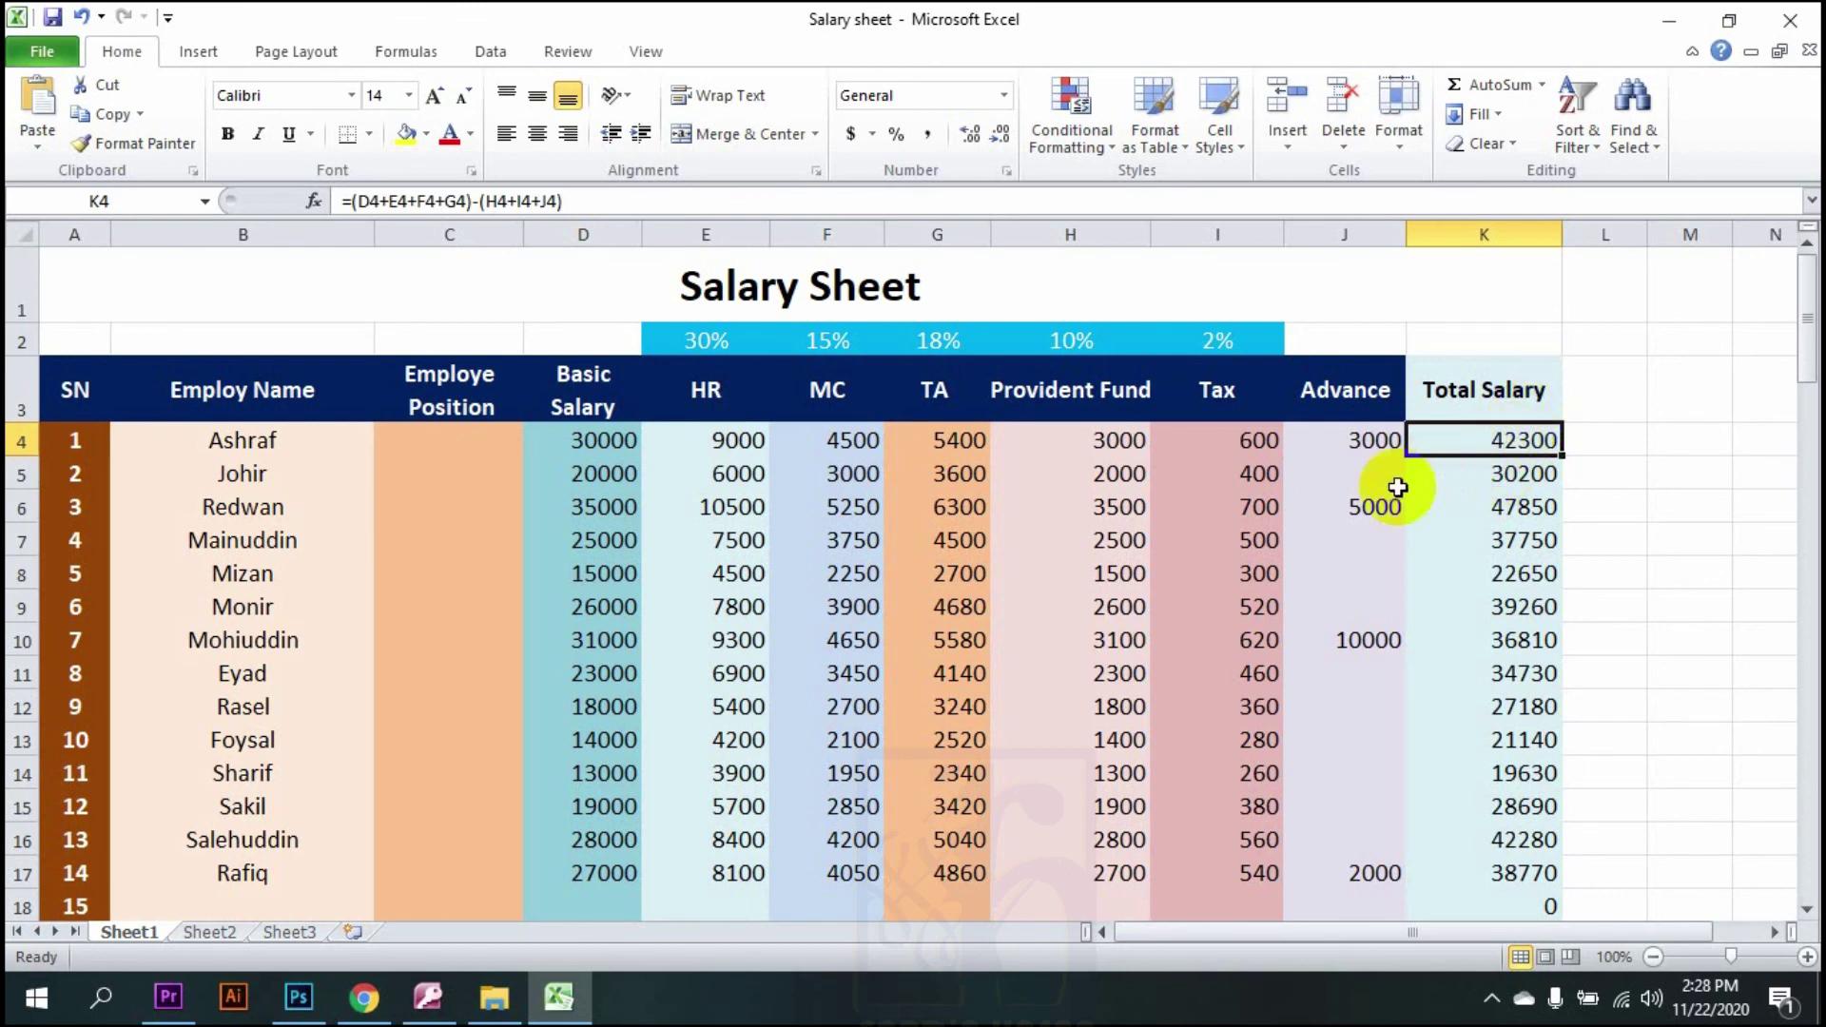
- Give Mizan a 500 advance in J8, lowering his total to 22150
{"action": "left_click", "coordinate": [1363, 579]}
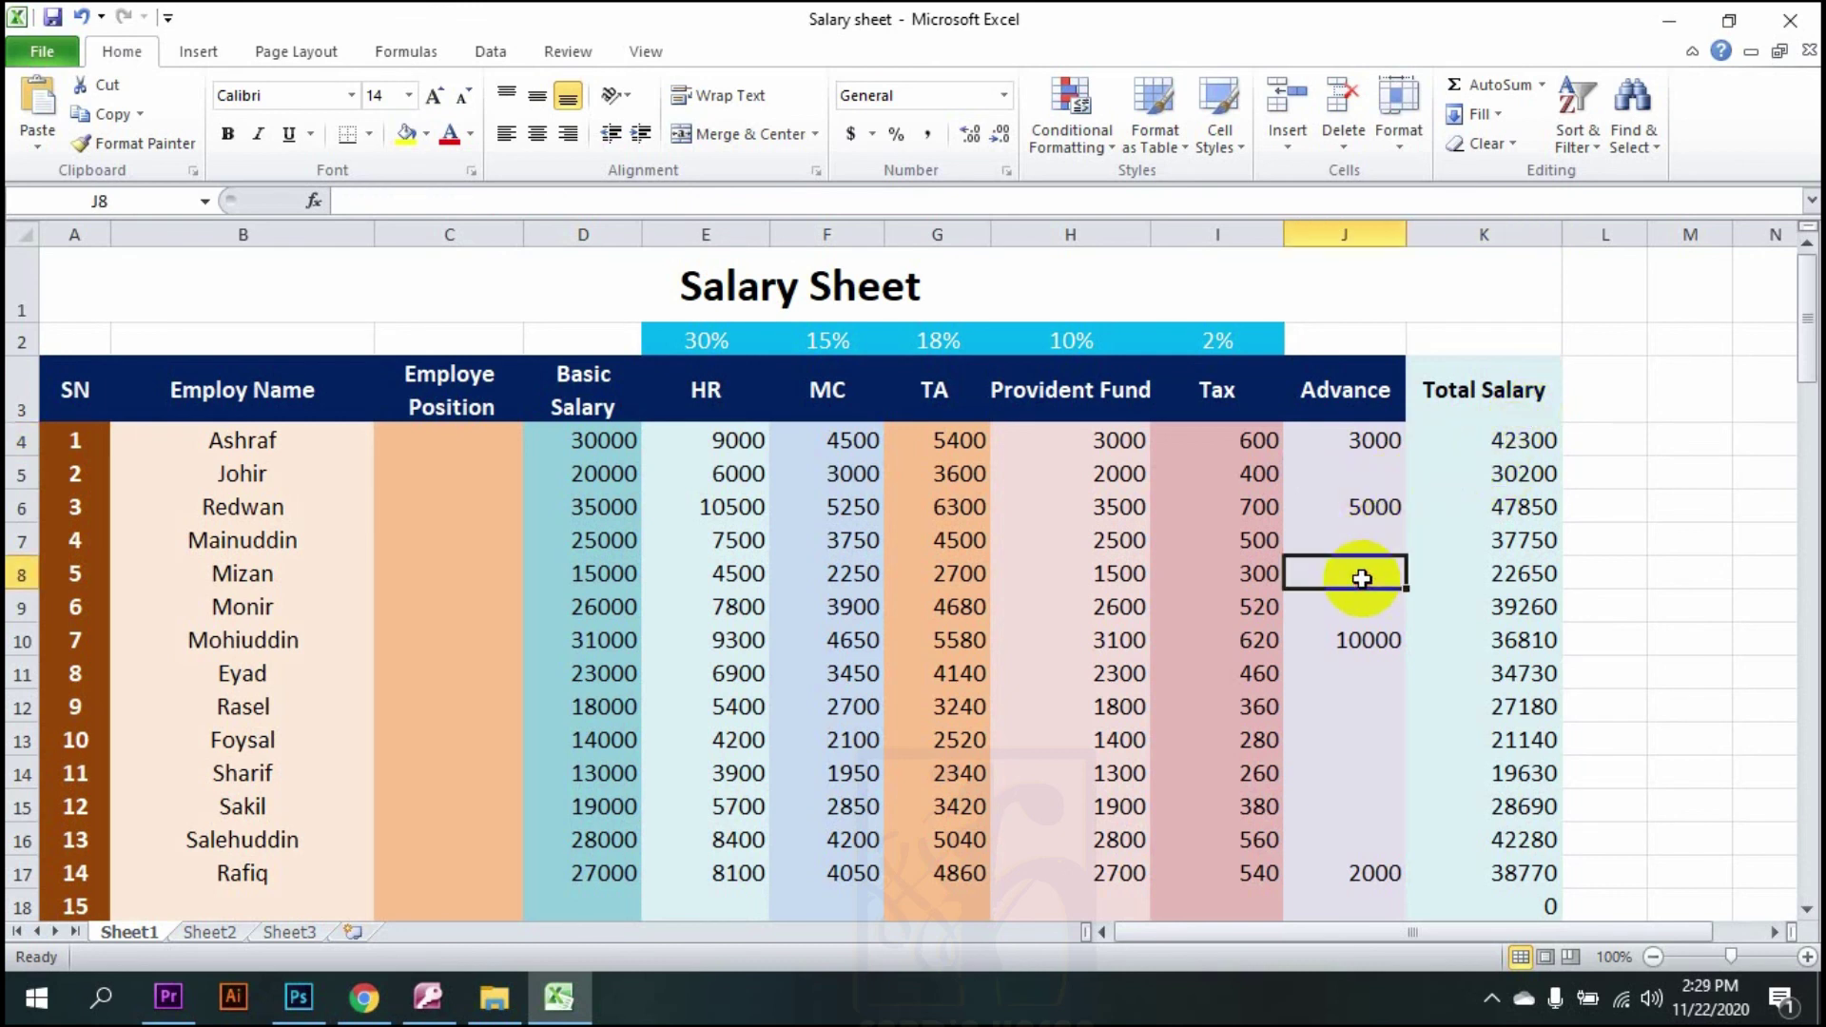
{"action": "type", "text": "500"}
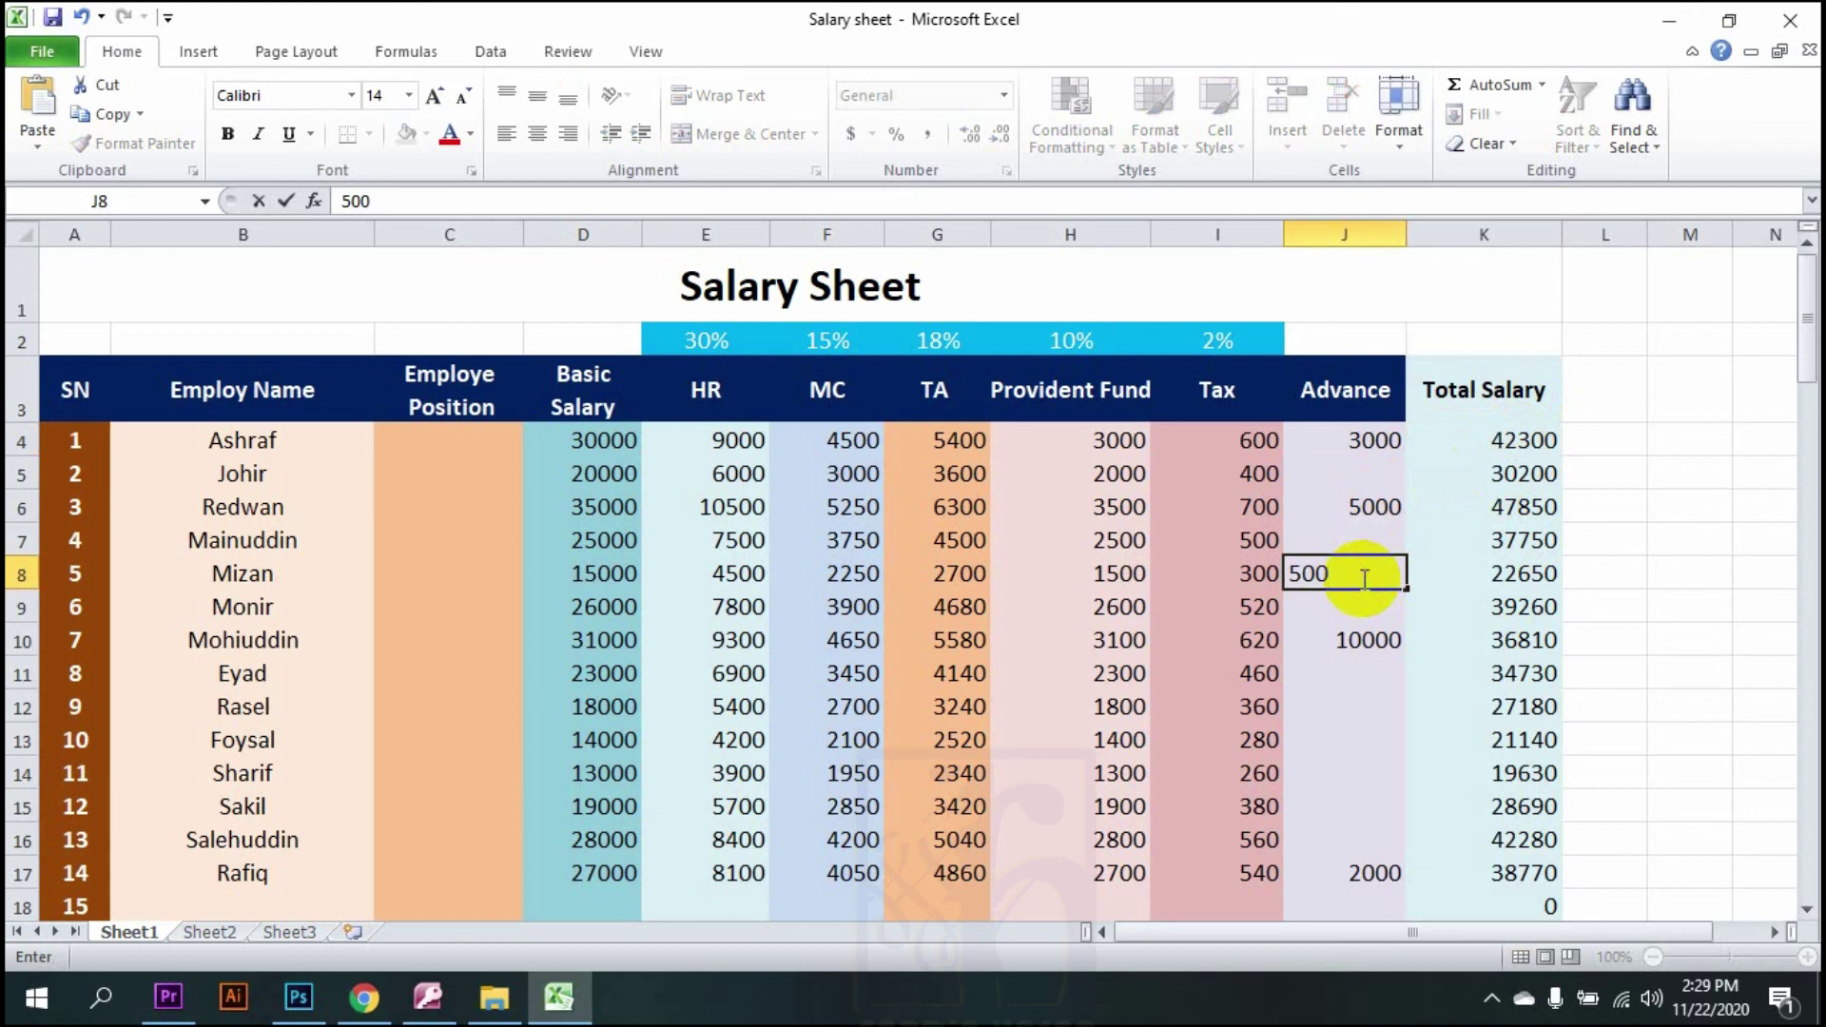
{"action": "key", "text": "Return"}
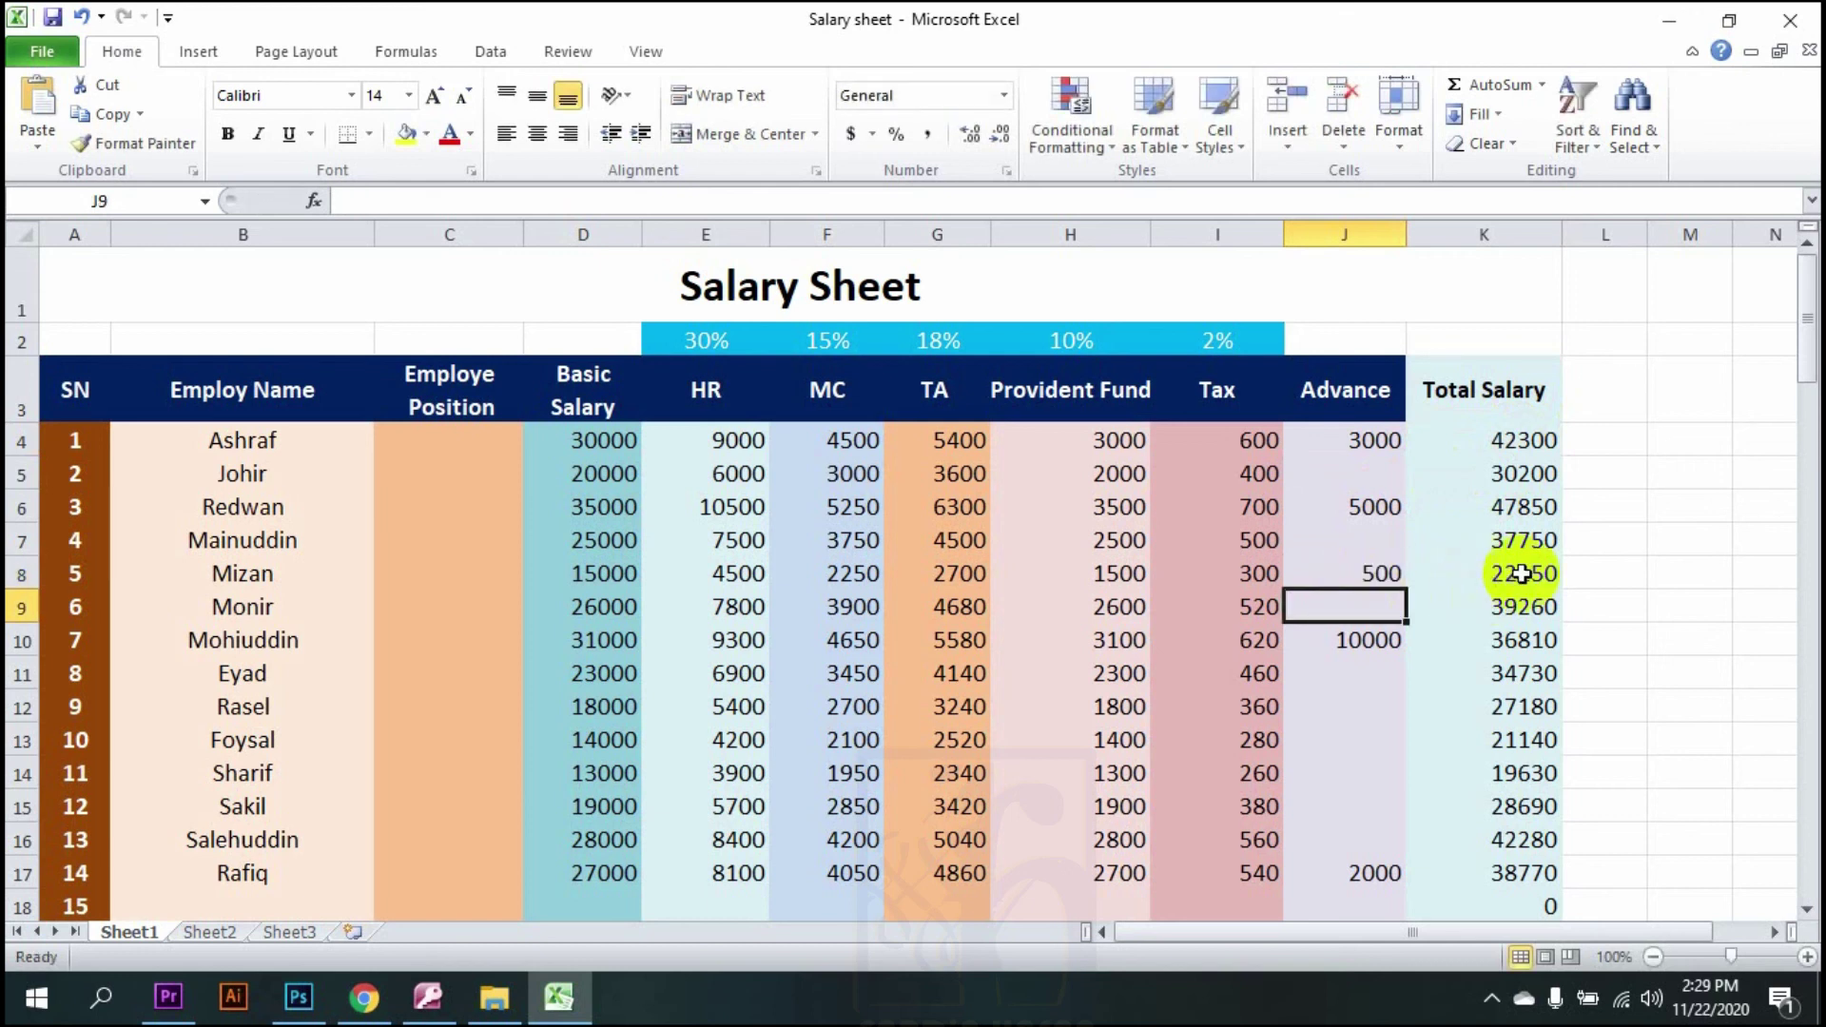
{"action": "left_click", "coordinate": [1542, 571]}
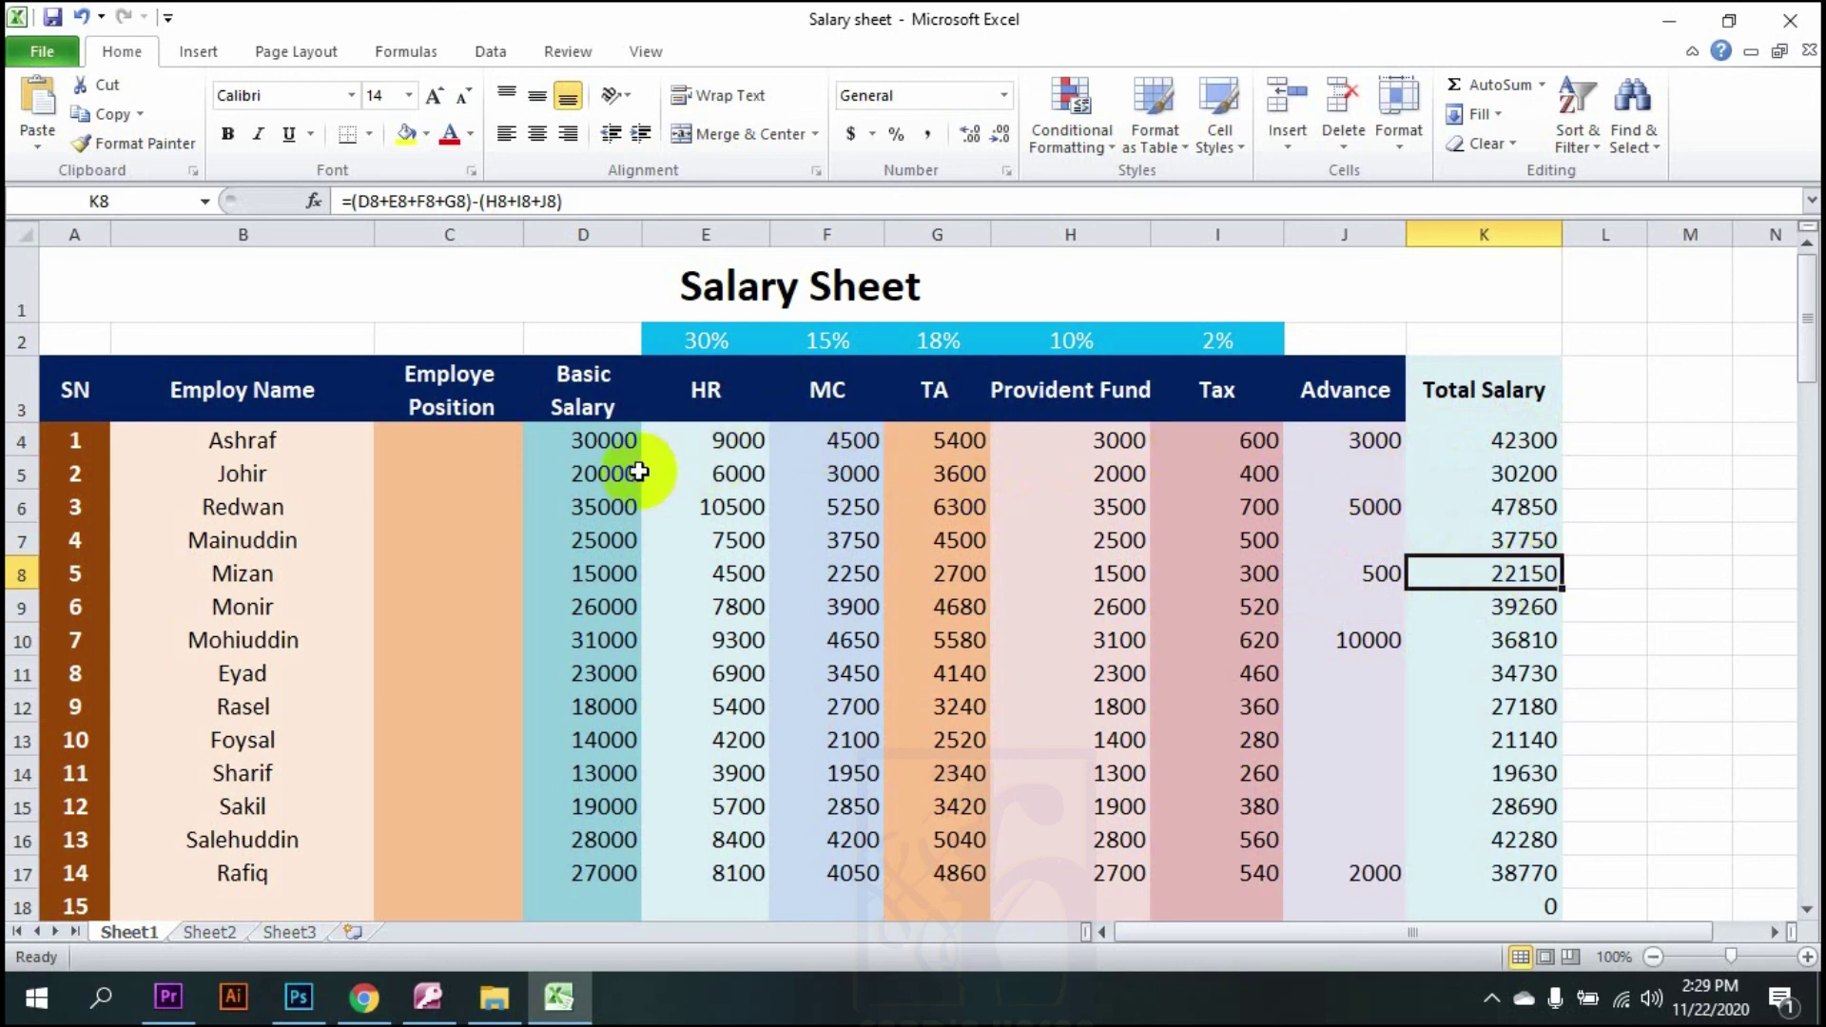
{"action": "left_click_drag", "start_coordinate": [637, 472], "coordinate": [1436, 786]}
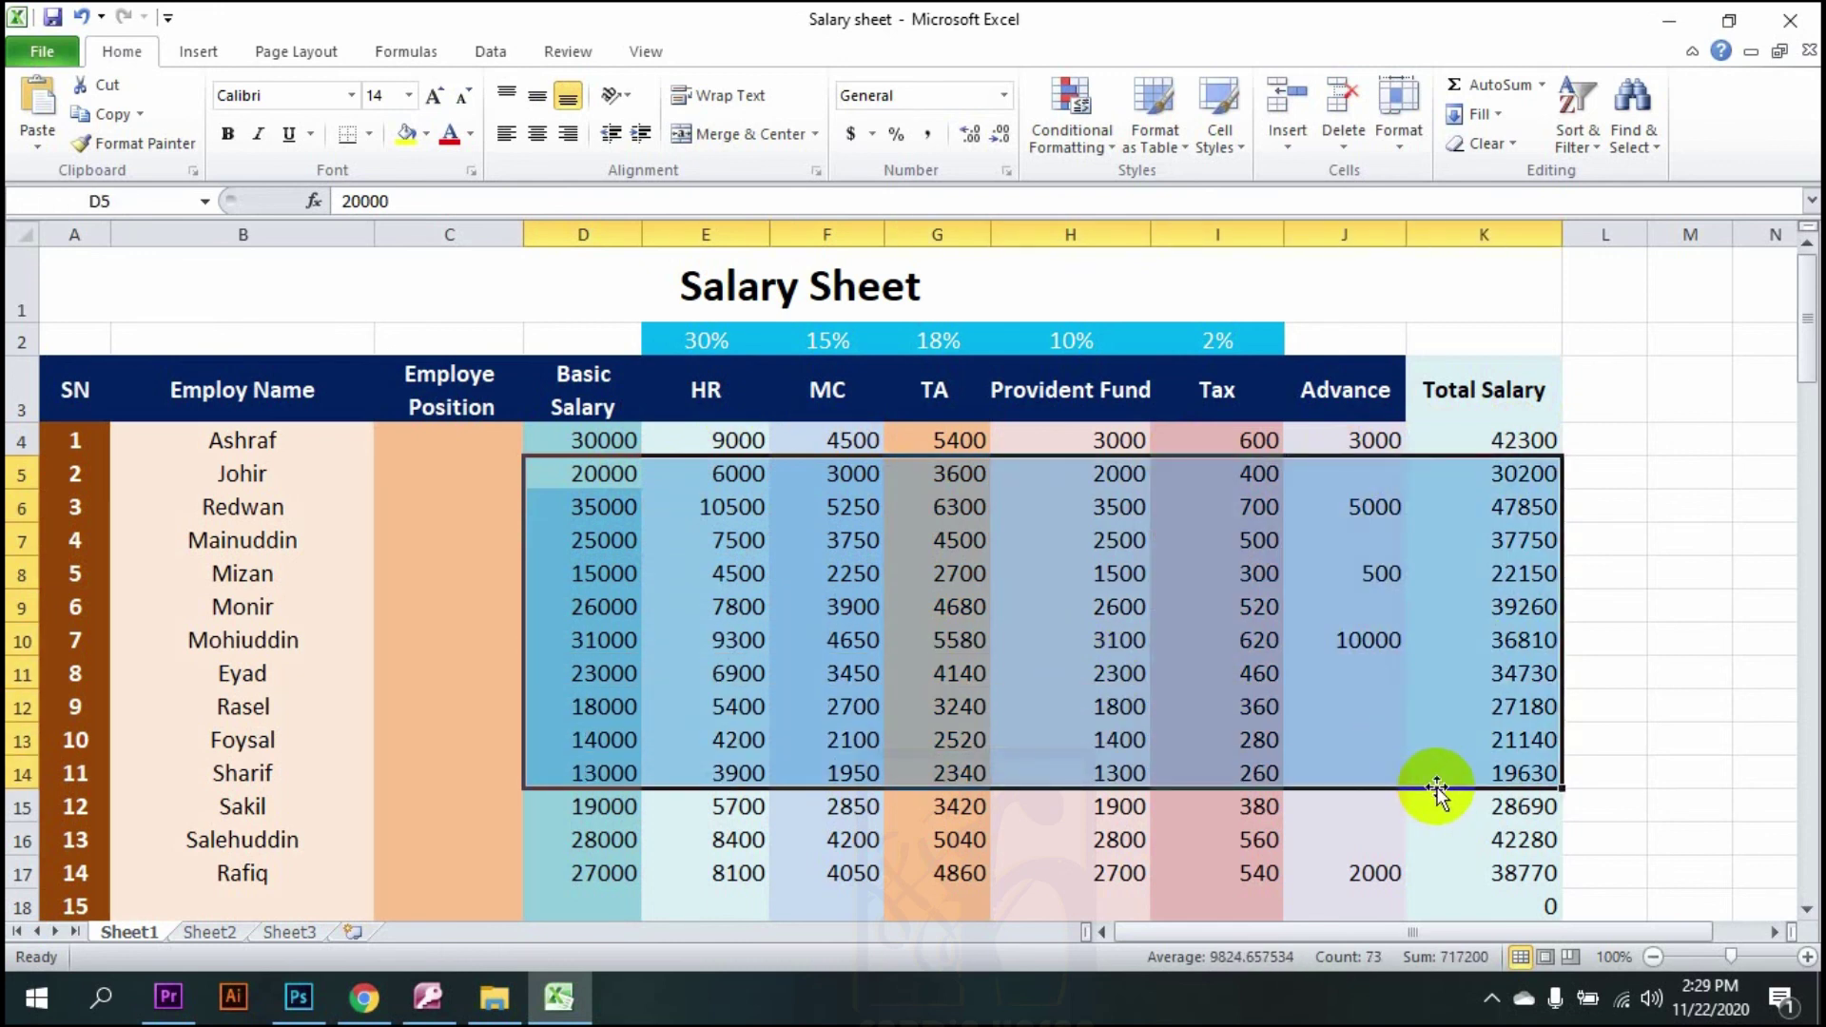